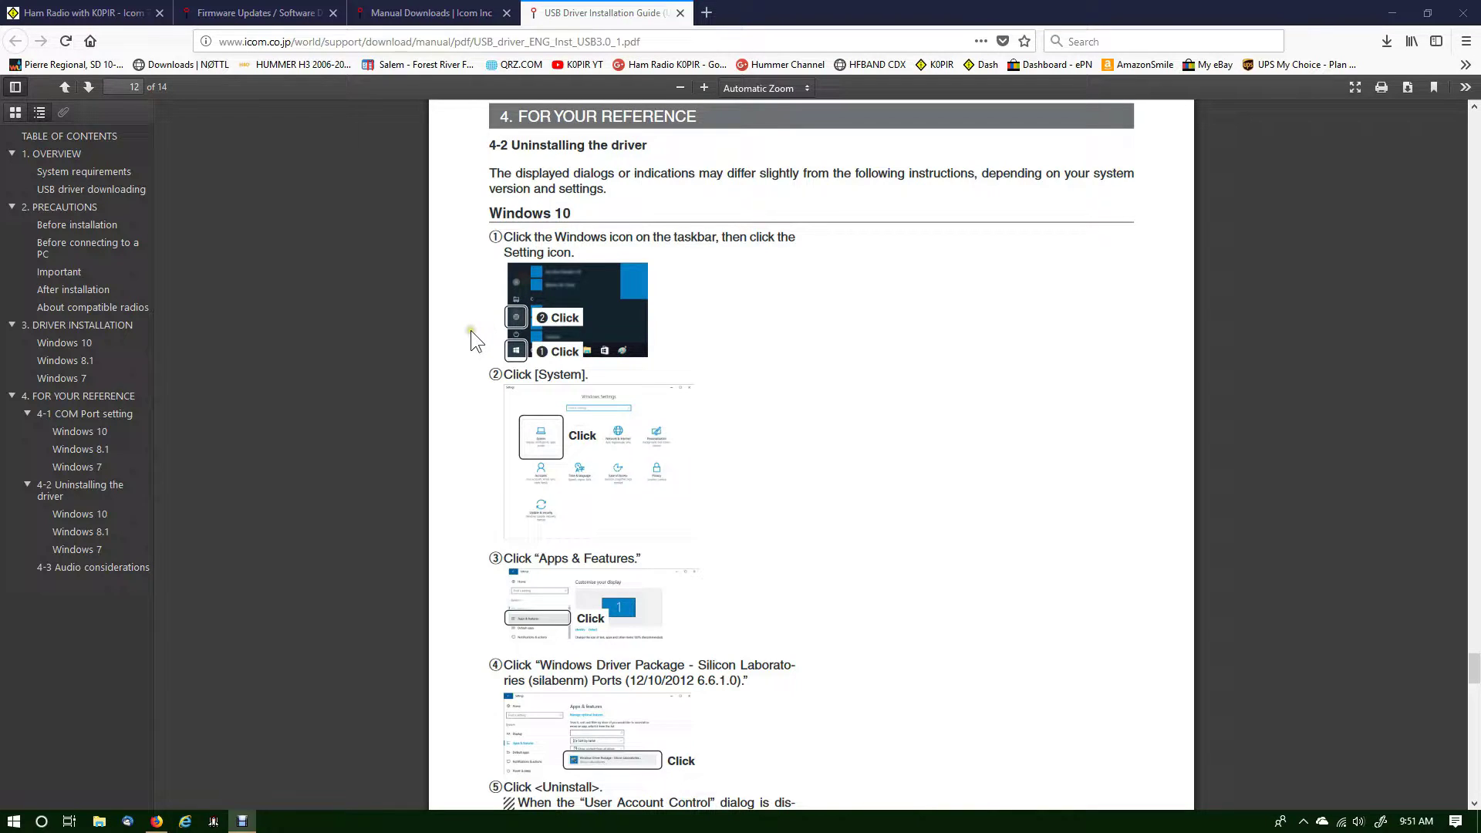
- Read through section 4-2 of the USB driver guide on uninstalling the driver, returning to the Windows 10 instructions
scroll(470, 331, down, 3)
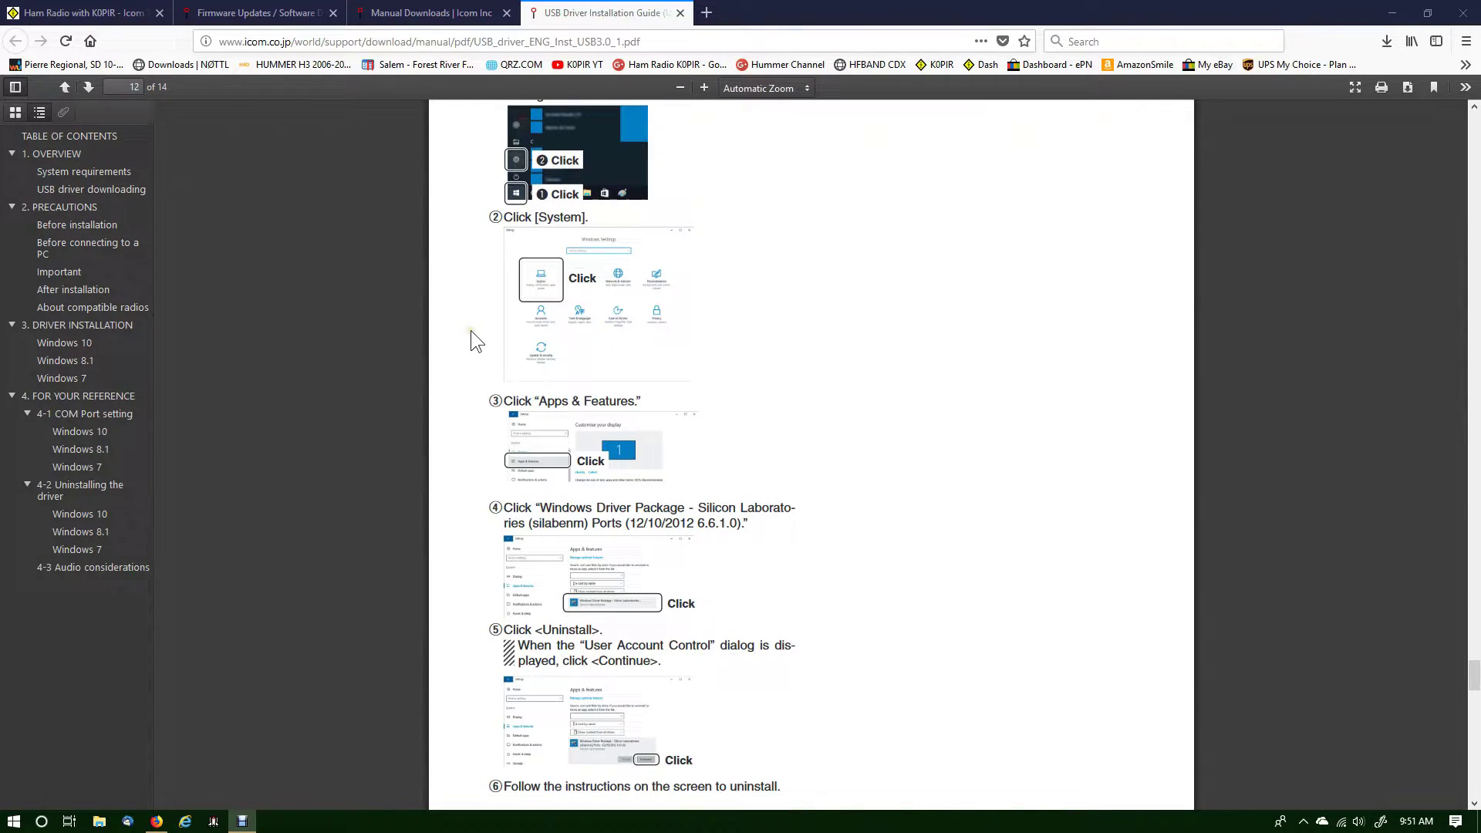
scroll(472, 333, down, 10)
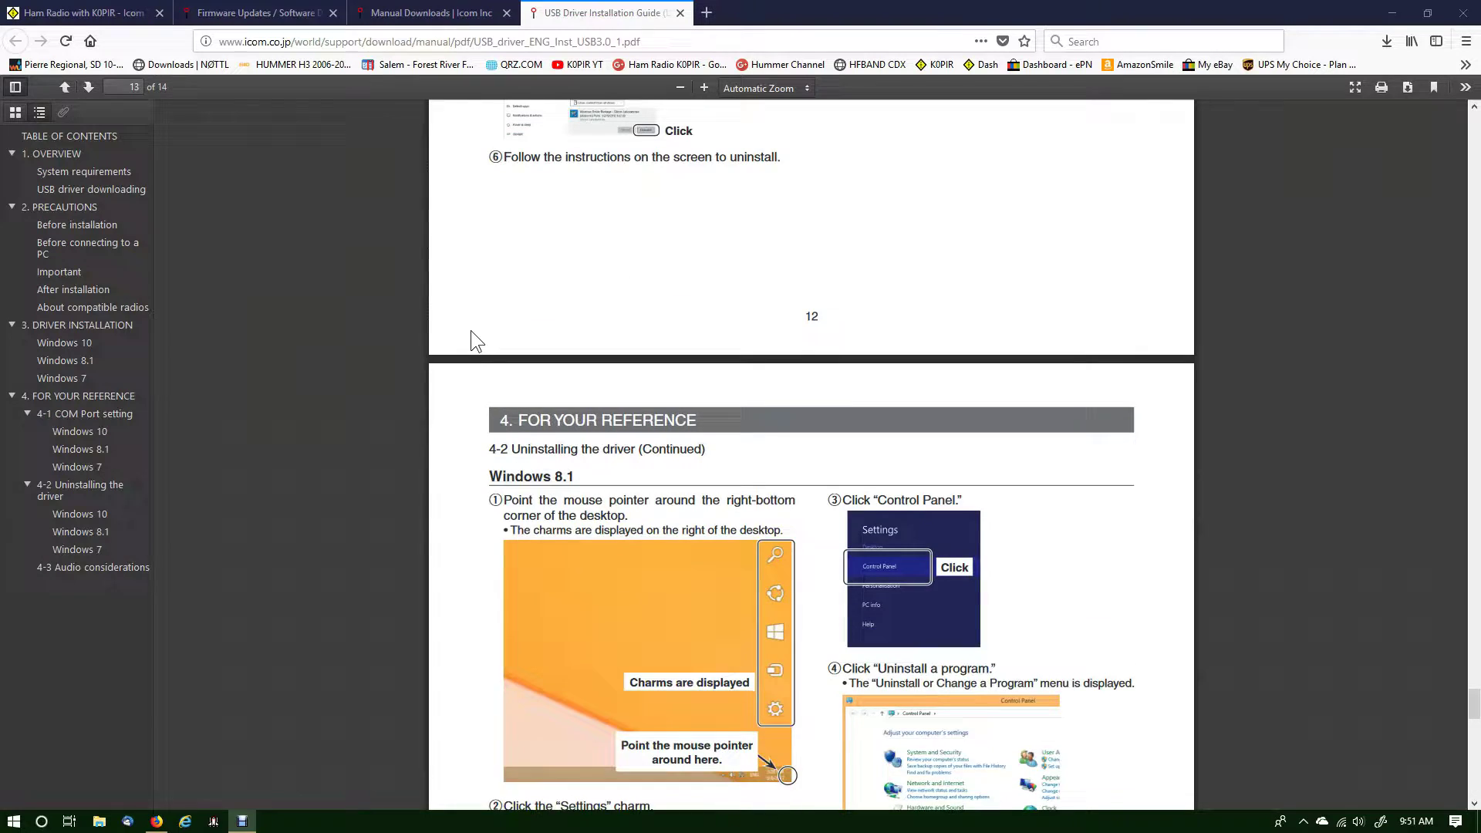
scroll(471, 332, down, 10)
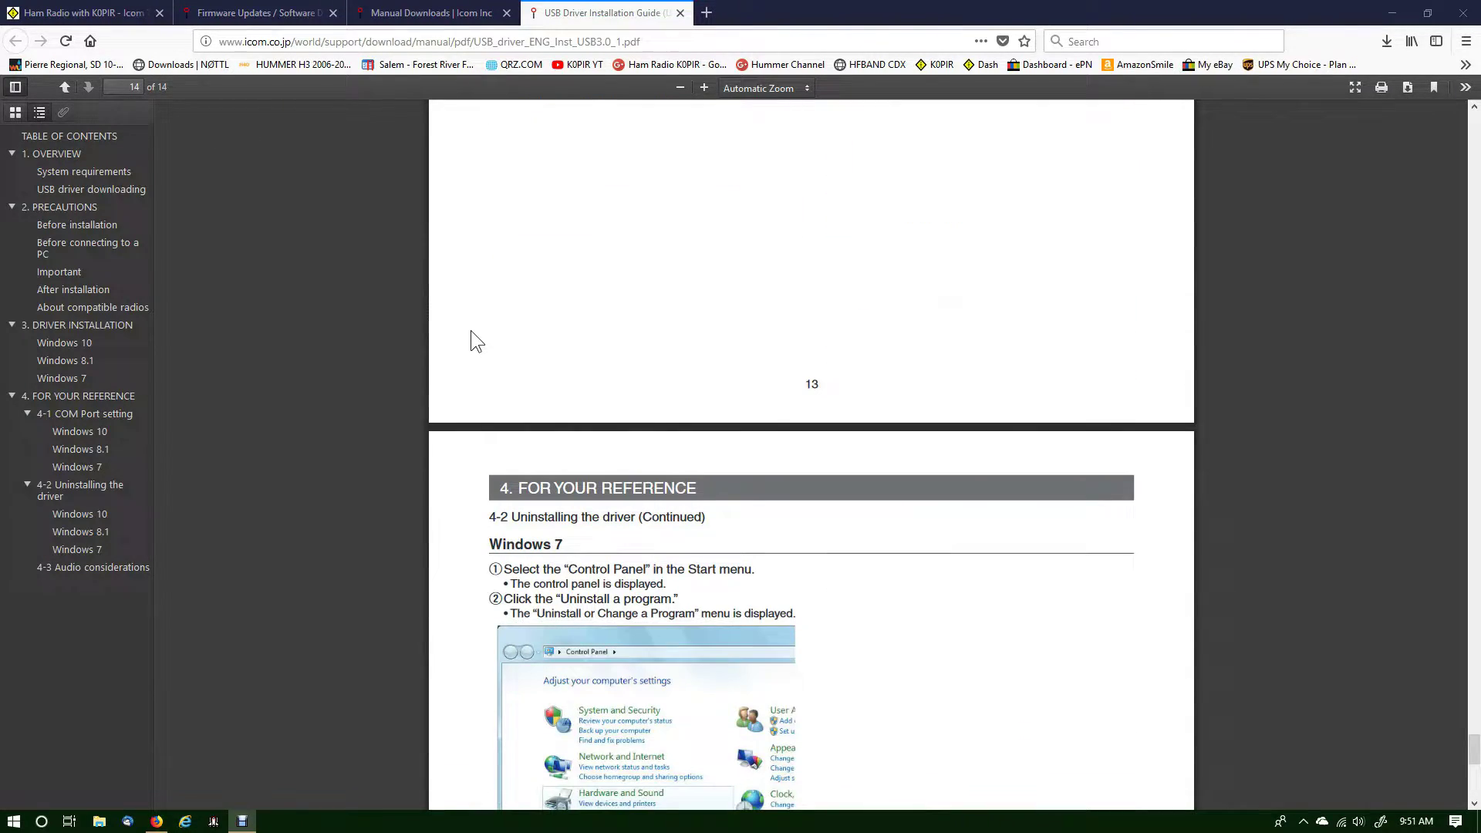
scroll(470, 330, down, 6)
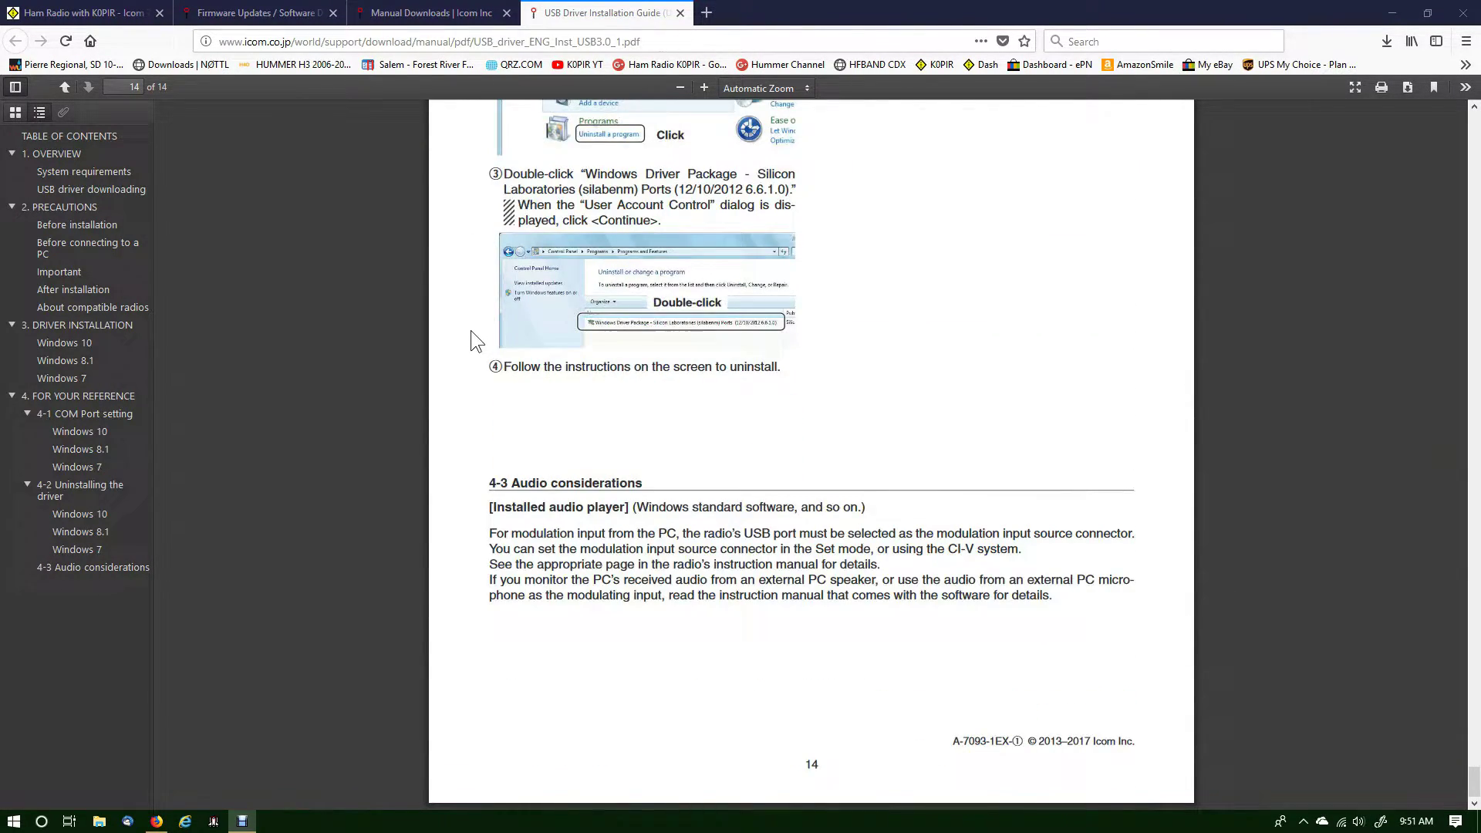
scroll(471, 330, up, 4)
scroll(472, 333, up, 15)
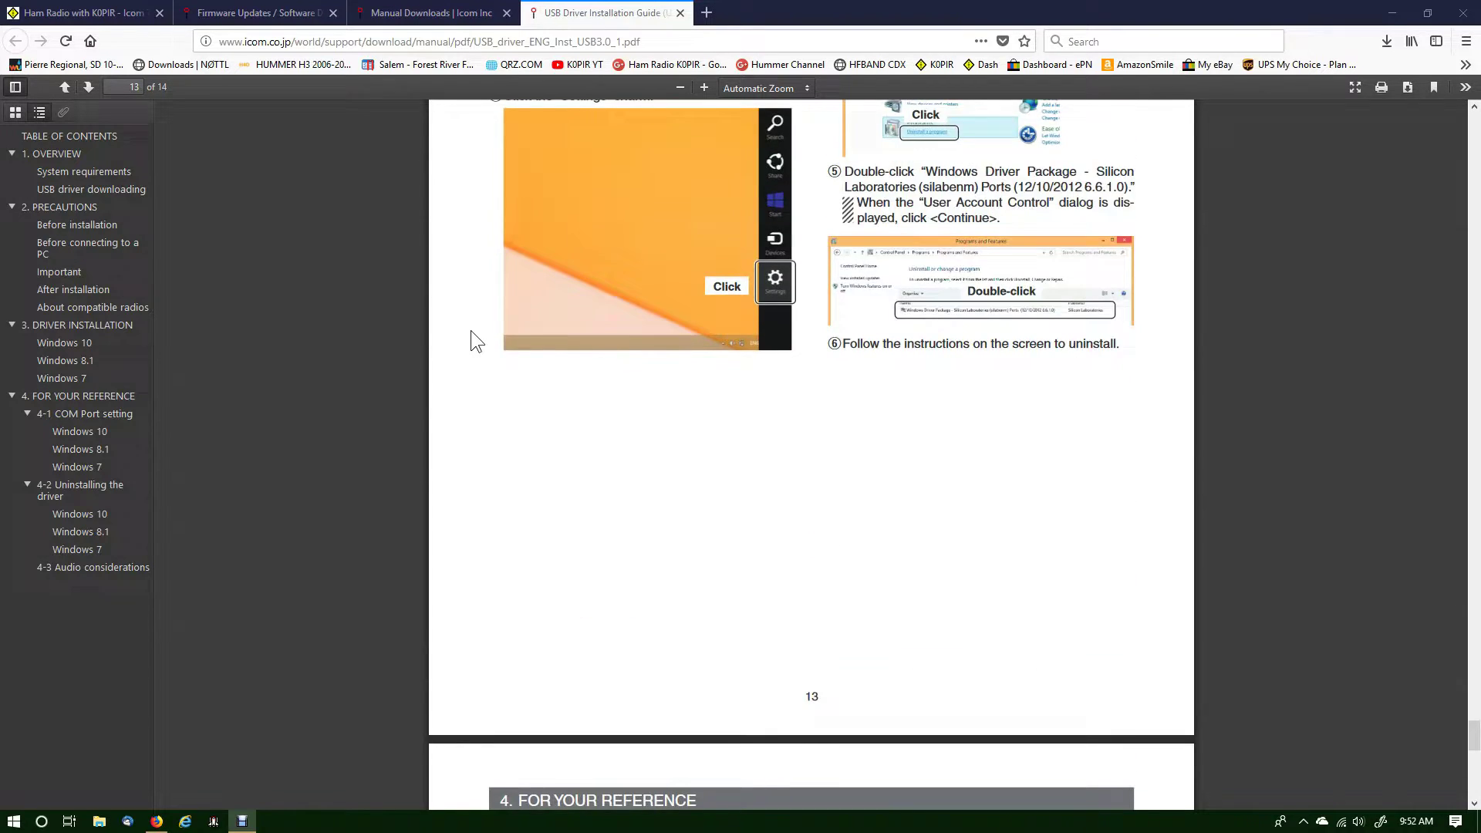
scroll(471, 331, up, 10)
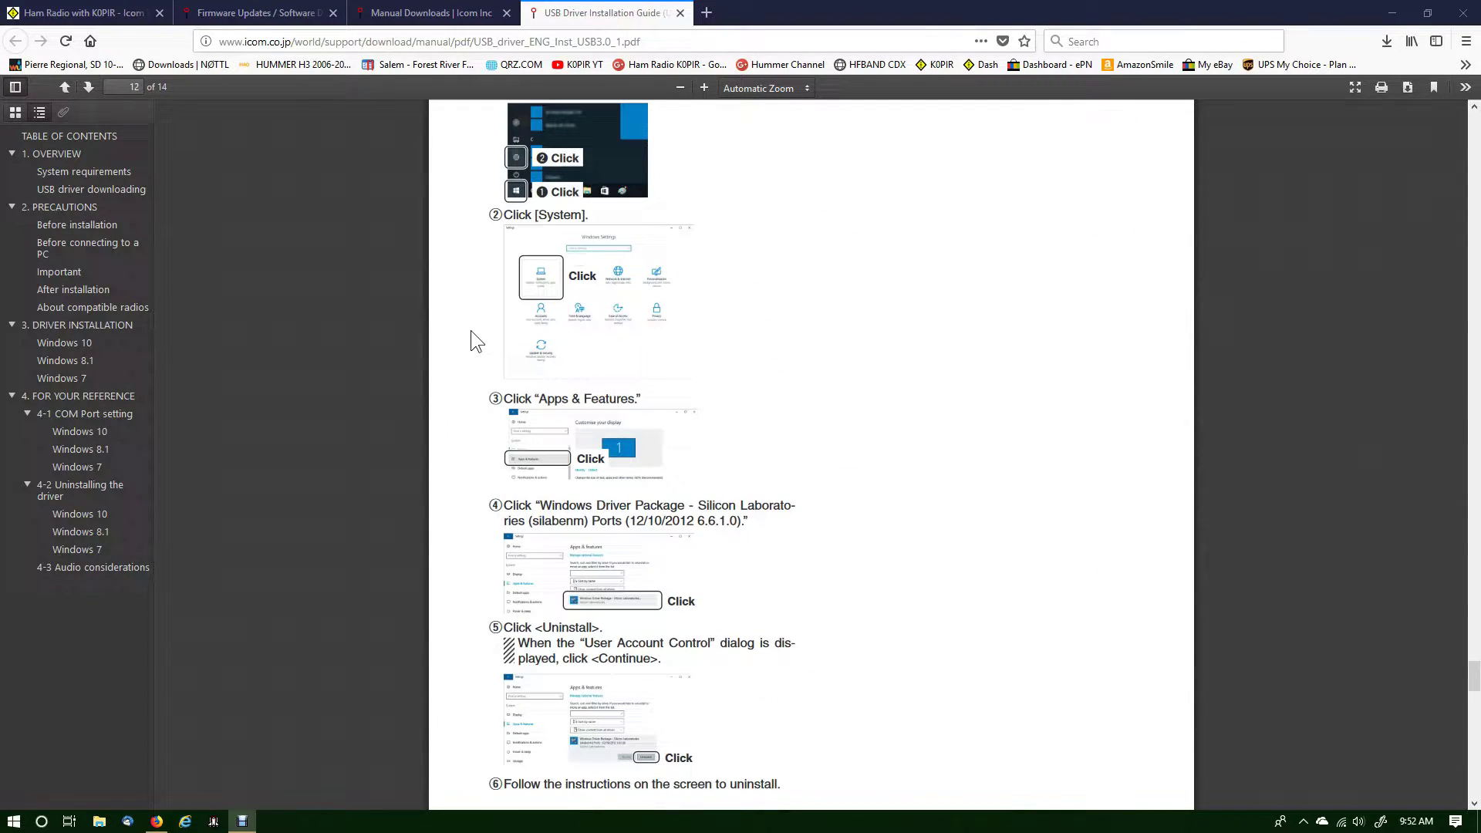
scroll(470, 339, up, 1)
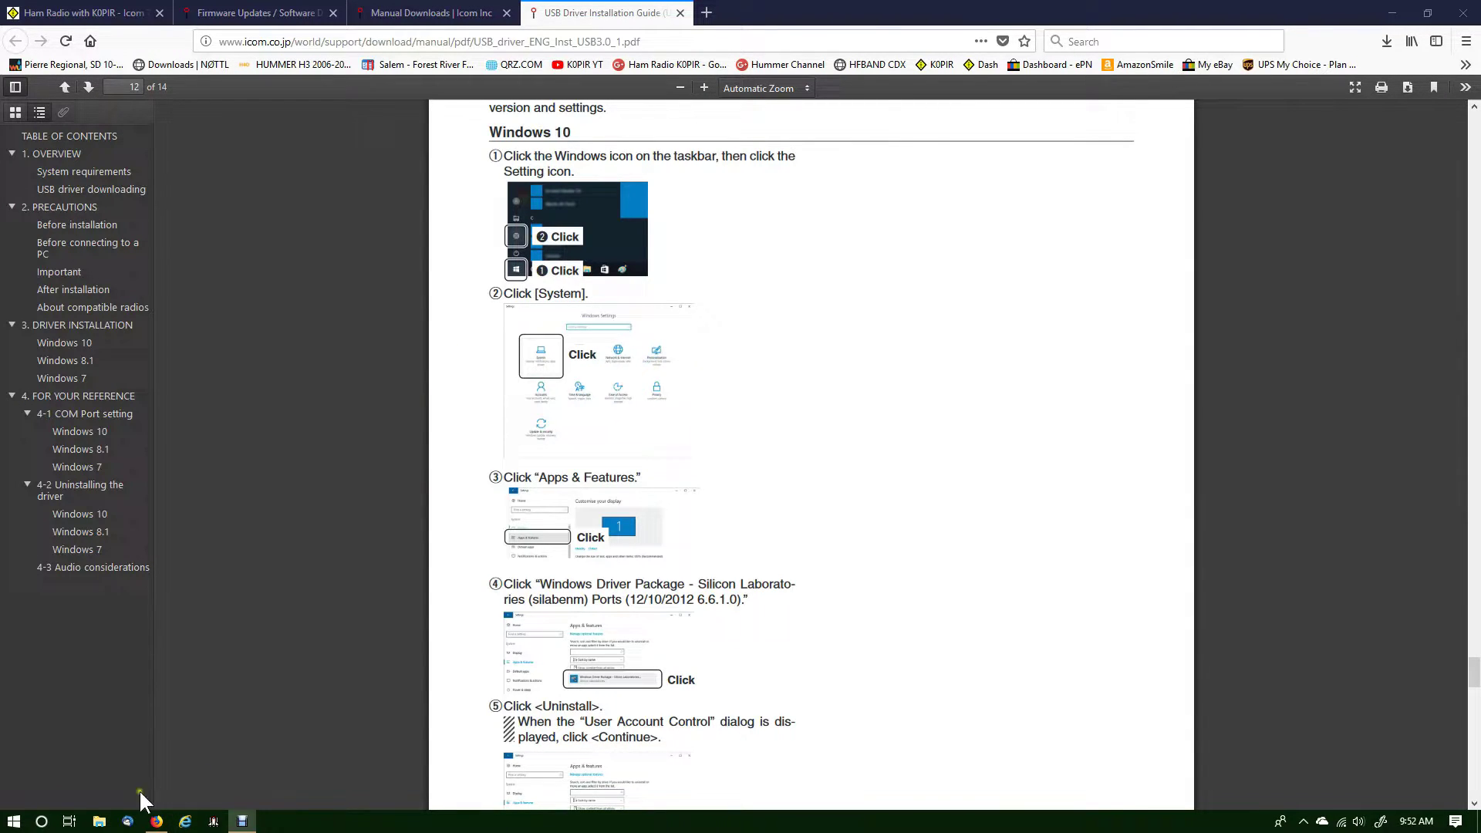
- Search Windows for "device", open Device Manager and list the entries under Ports (COM & LPT)
click(42, 821)
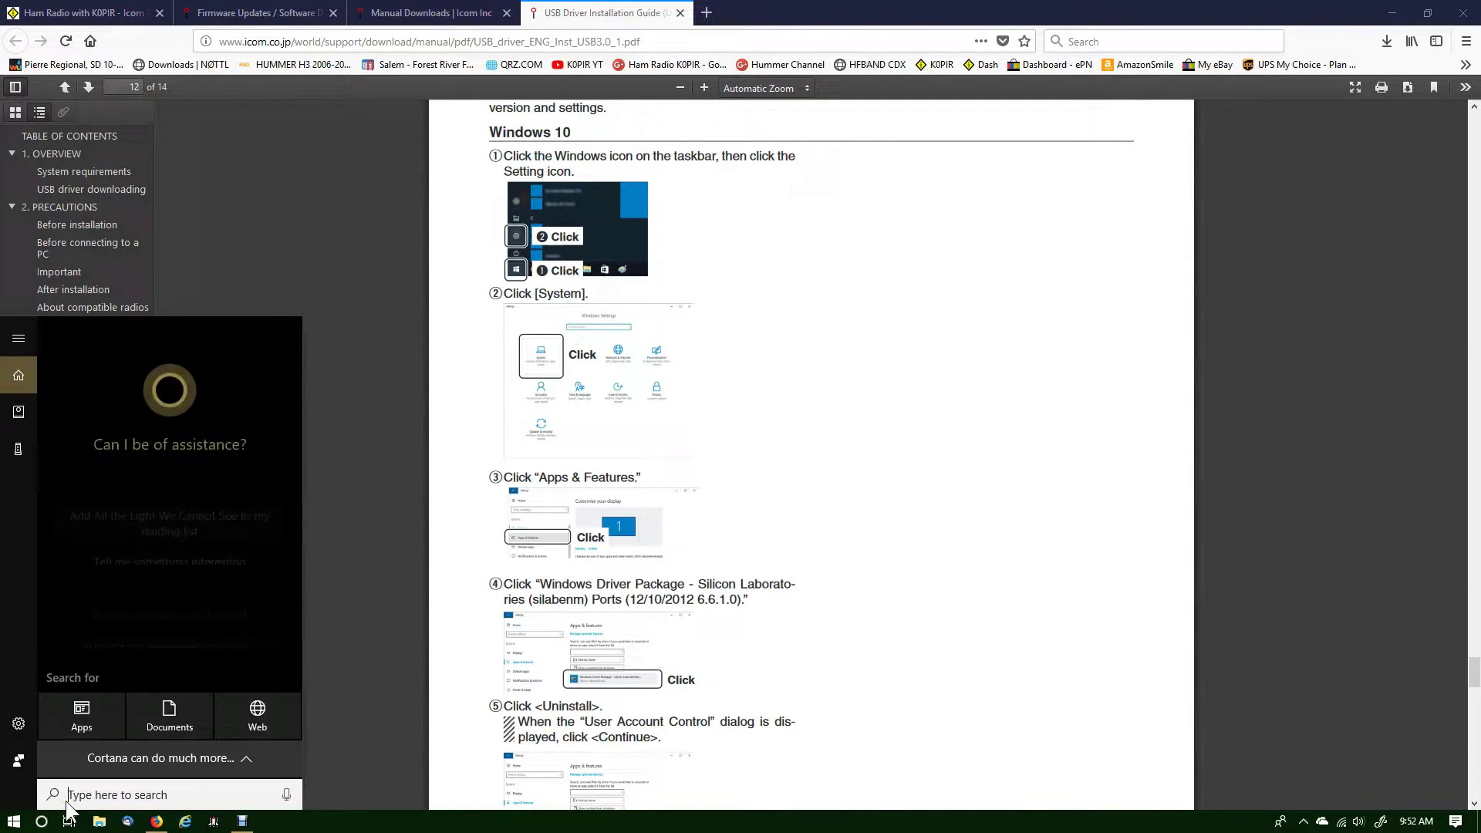
text(devic)
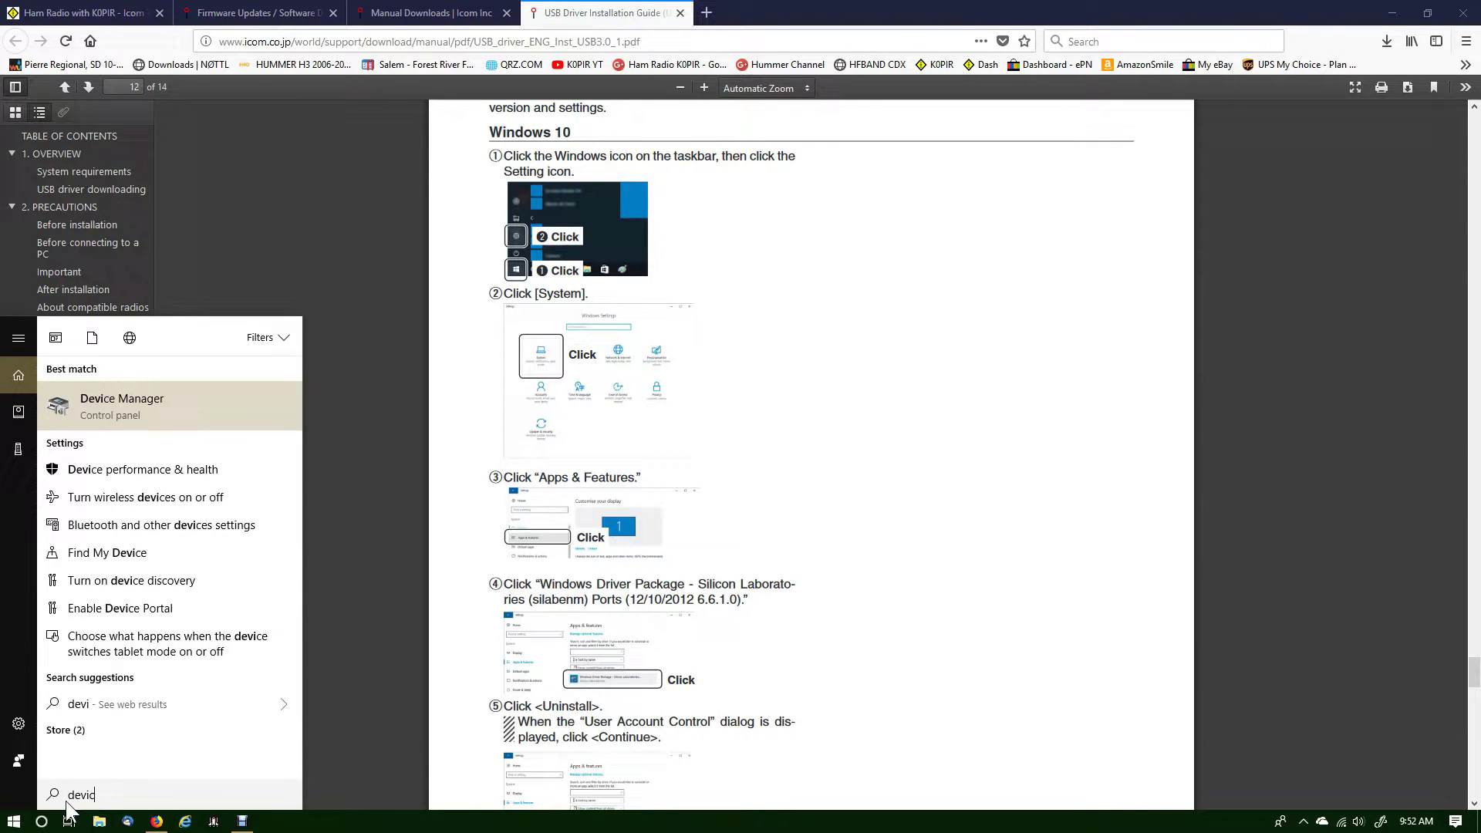
text(e)
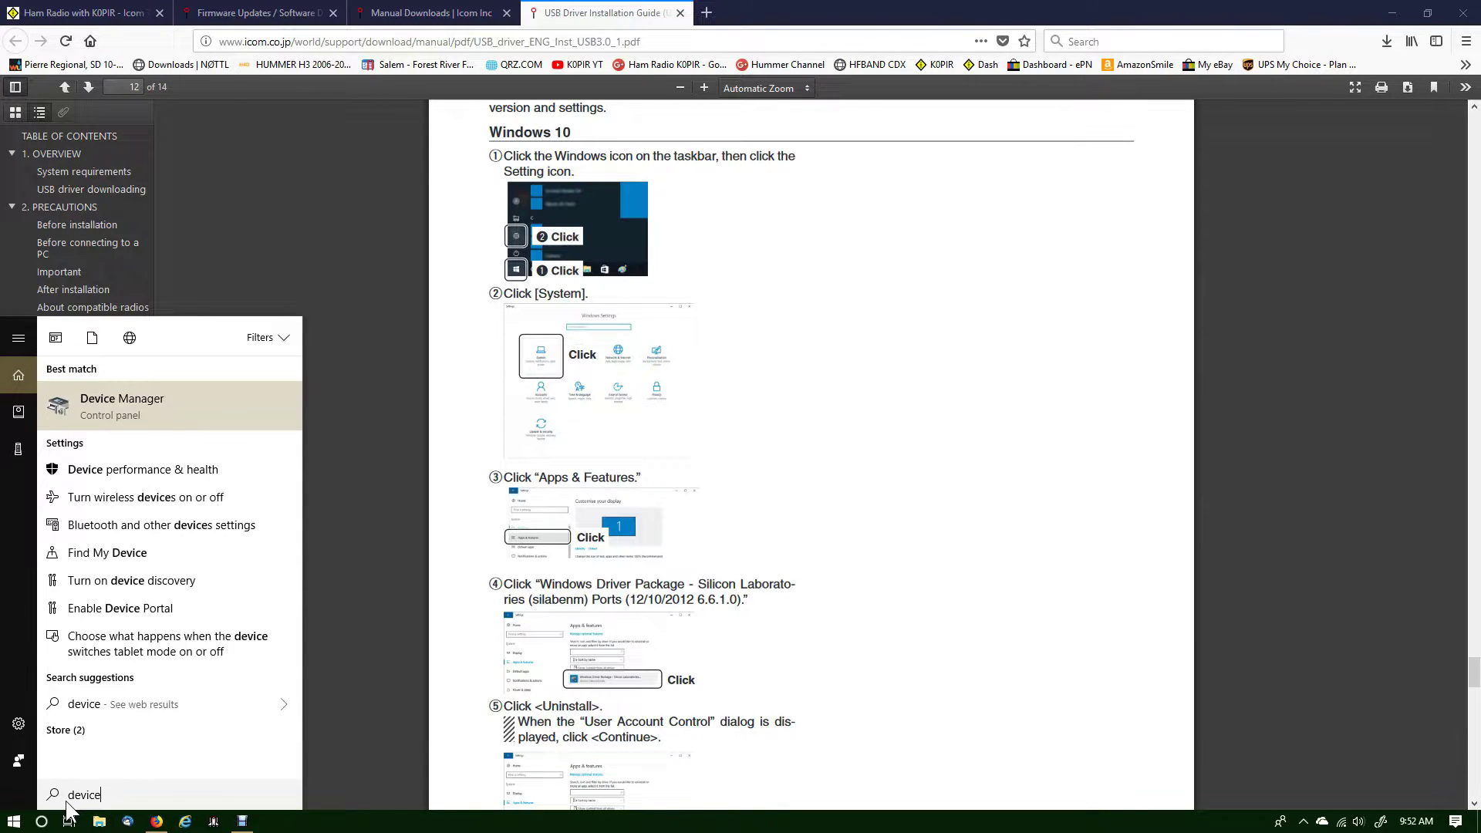
click(169, 410)
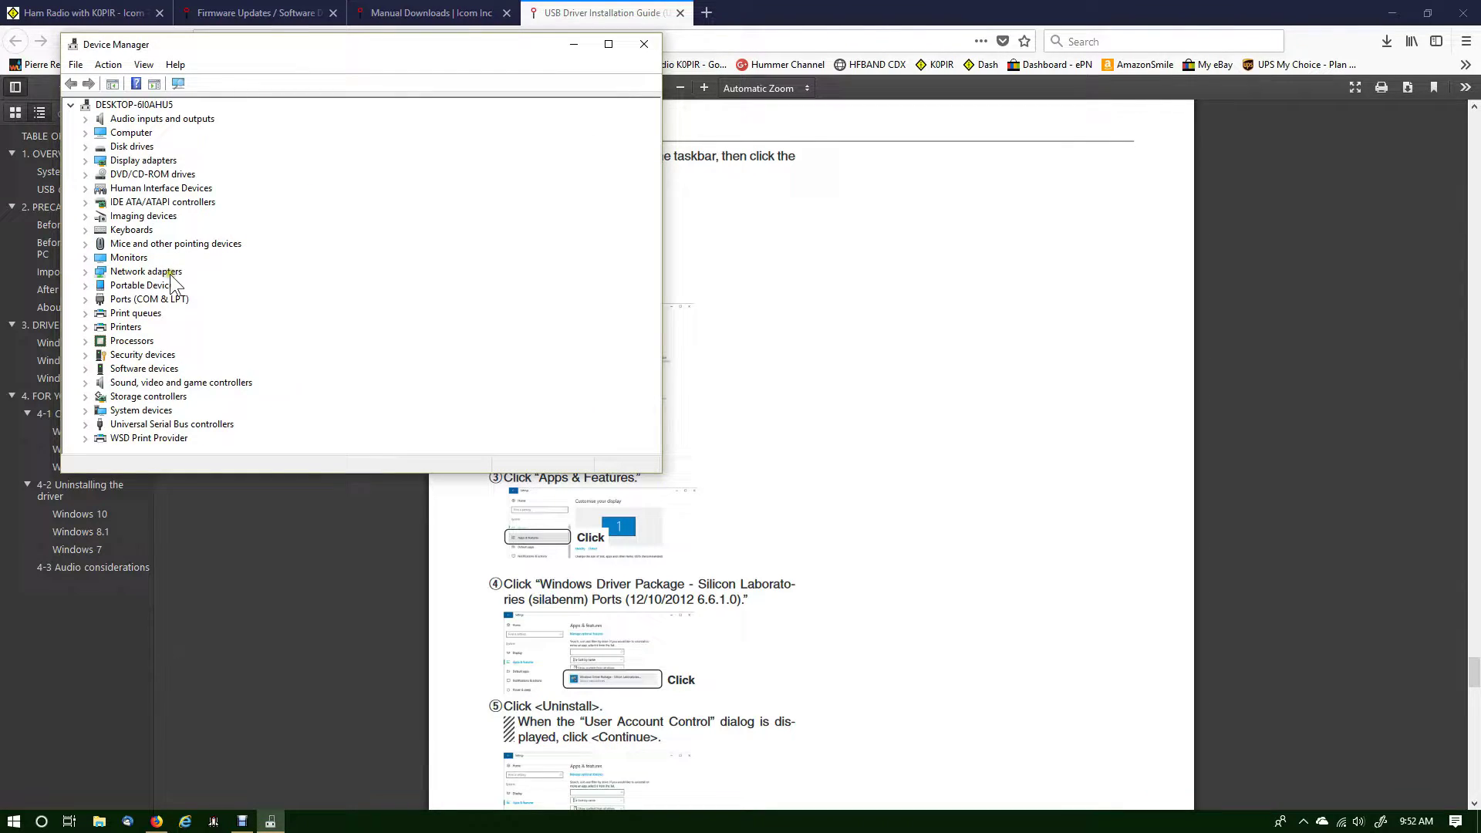
click(85, 299)
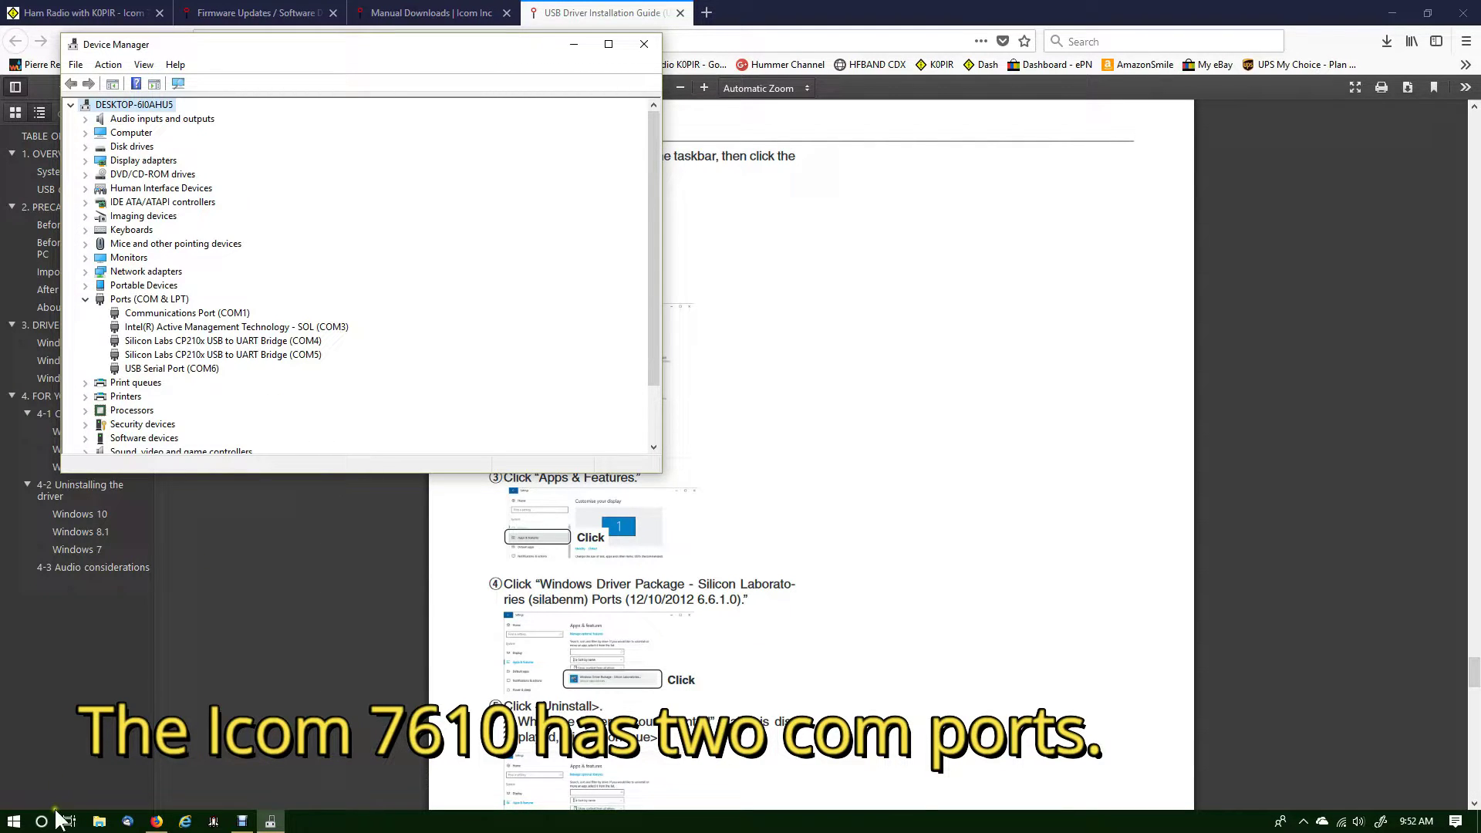
- Open the Apps & features page in Windows Settings
click(14, 820)
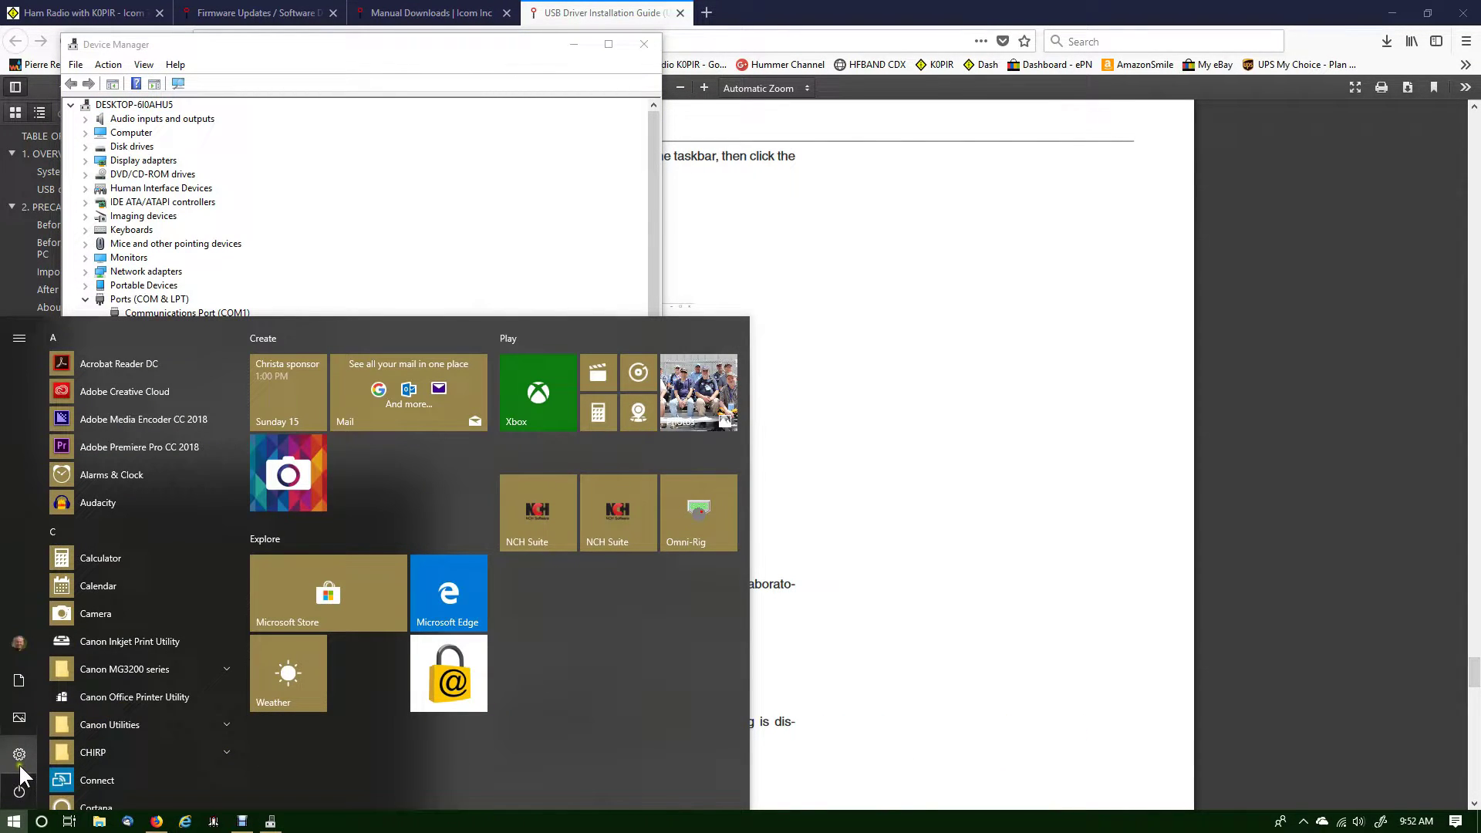
click(19, 754)
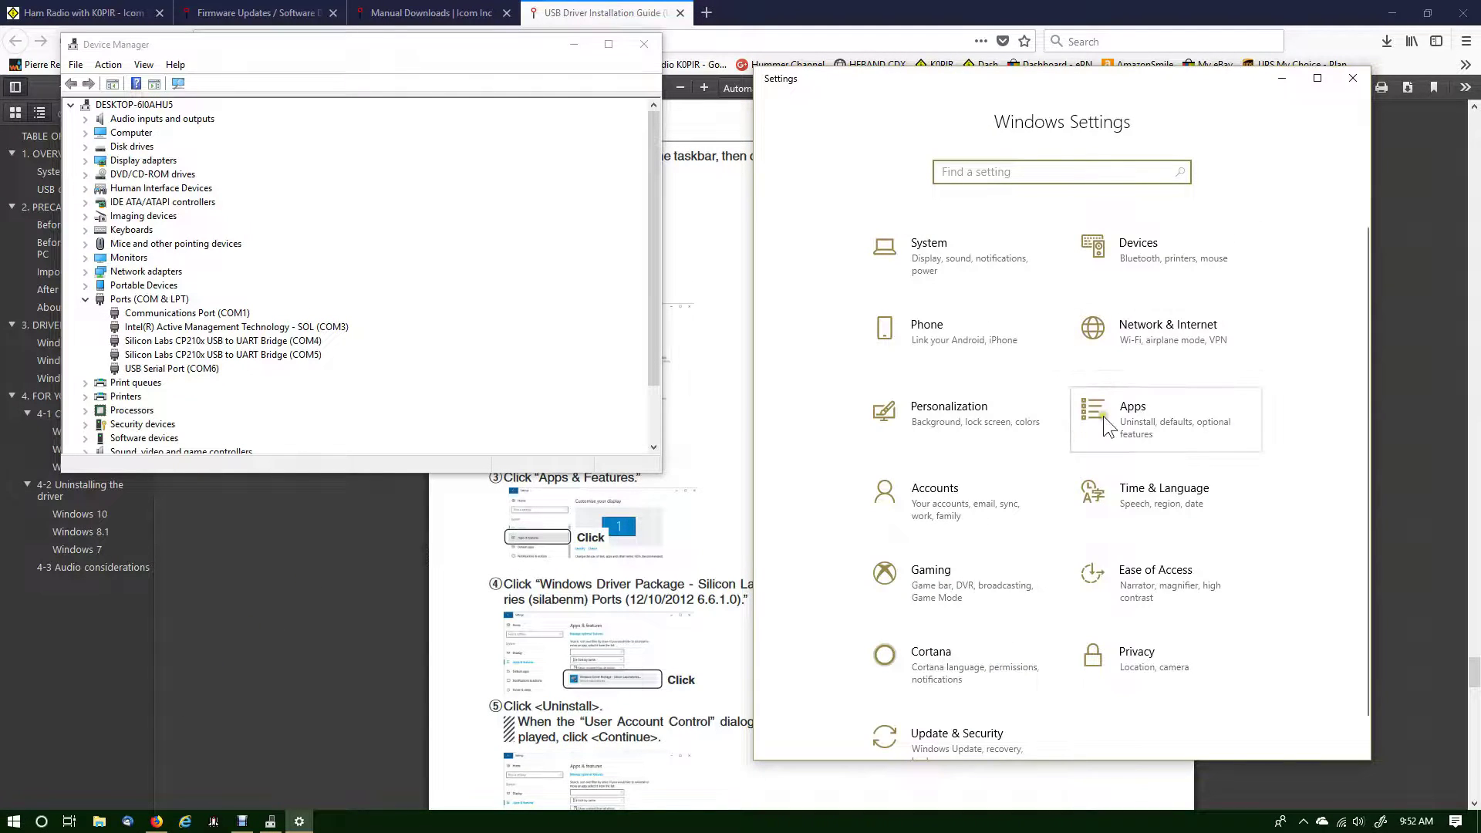
click(1132, 418)
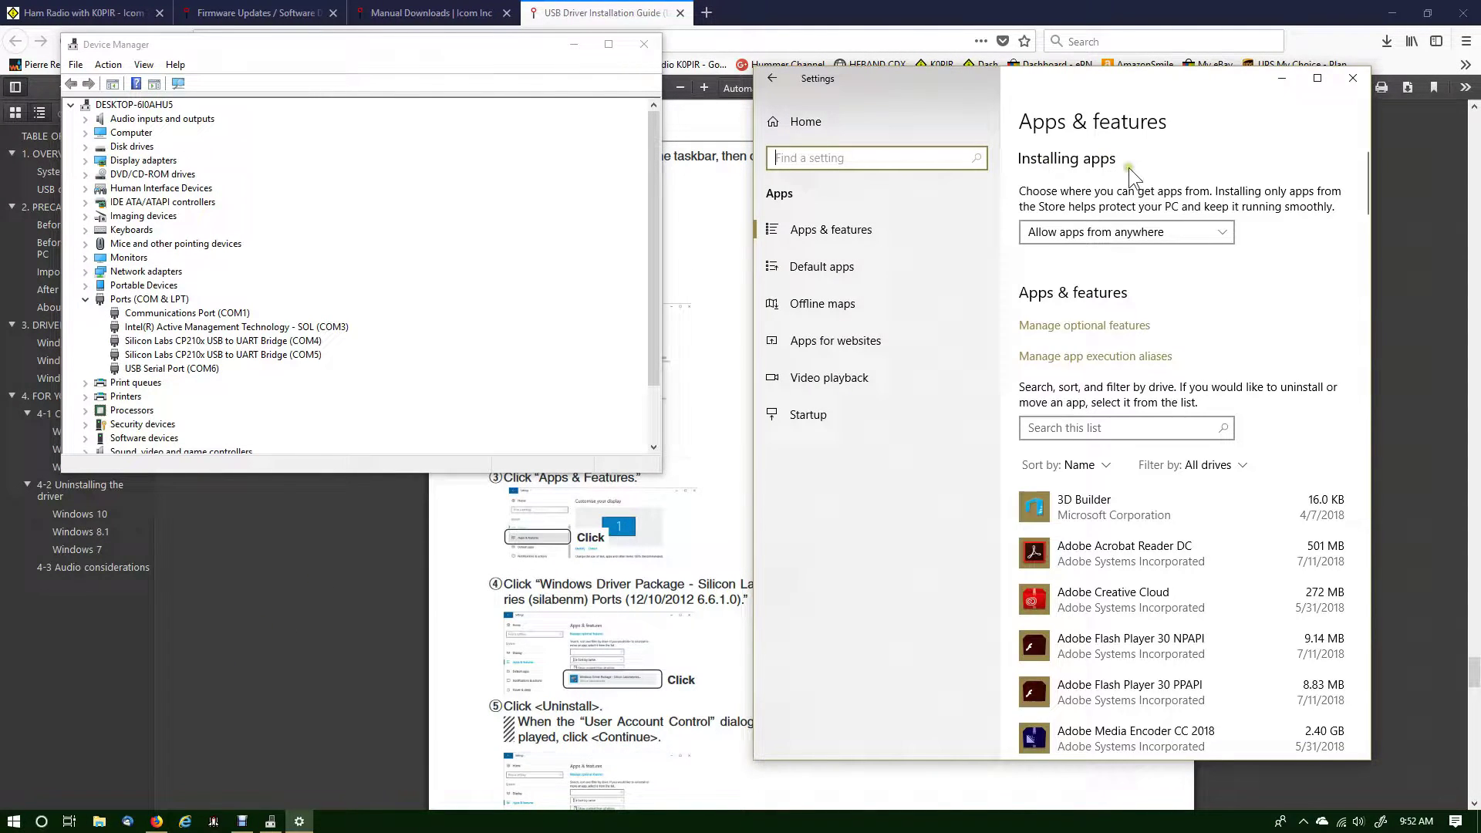
- Uninstall "Windows Driver Package - Silicon Laboratories (silabenm) Ports (12/10/2012 6.6.1.0)" and agree to remove all devices using it
scroll(1214, 332, down, 1)
scroll(1215, 333, down, 20)
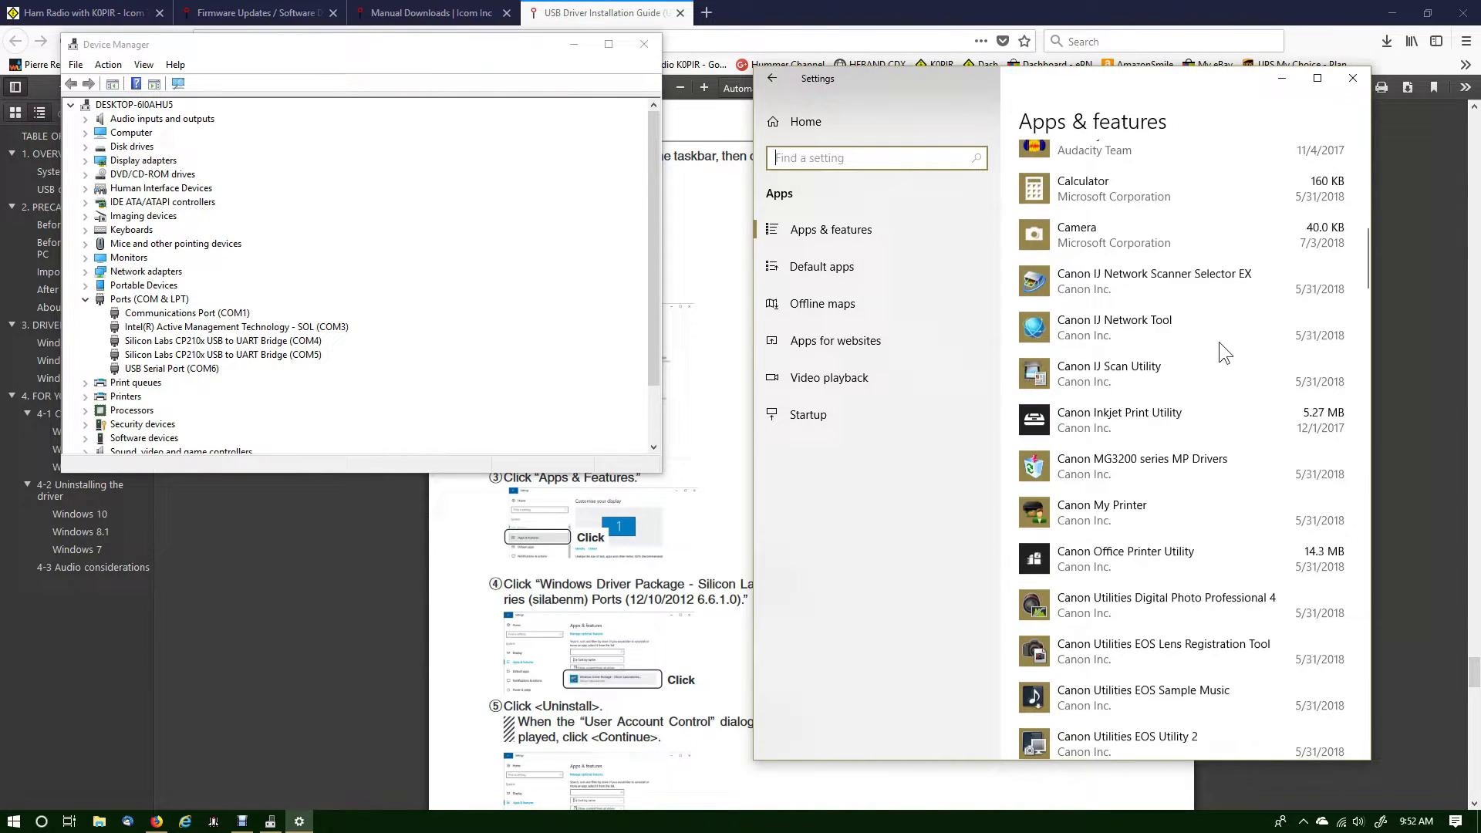
scroll(1218, 351, down, 20)
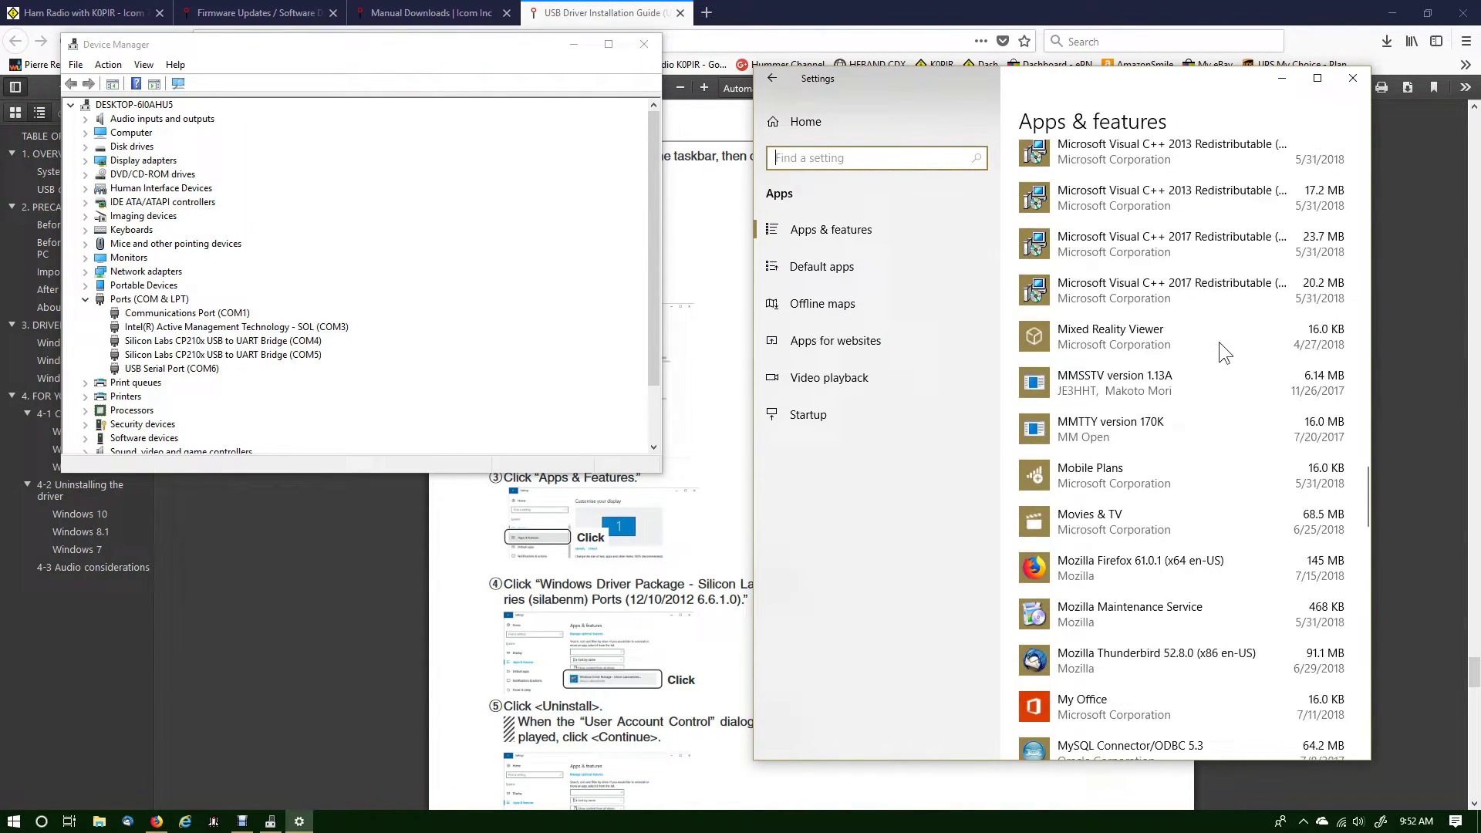
scroll(1218, 340, down, 10)
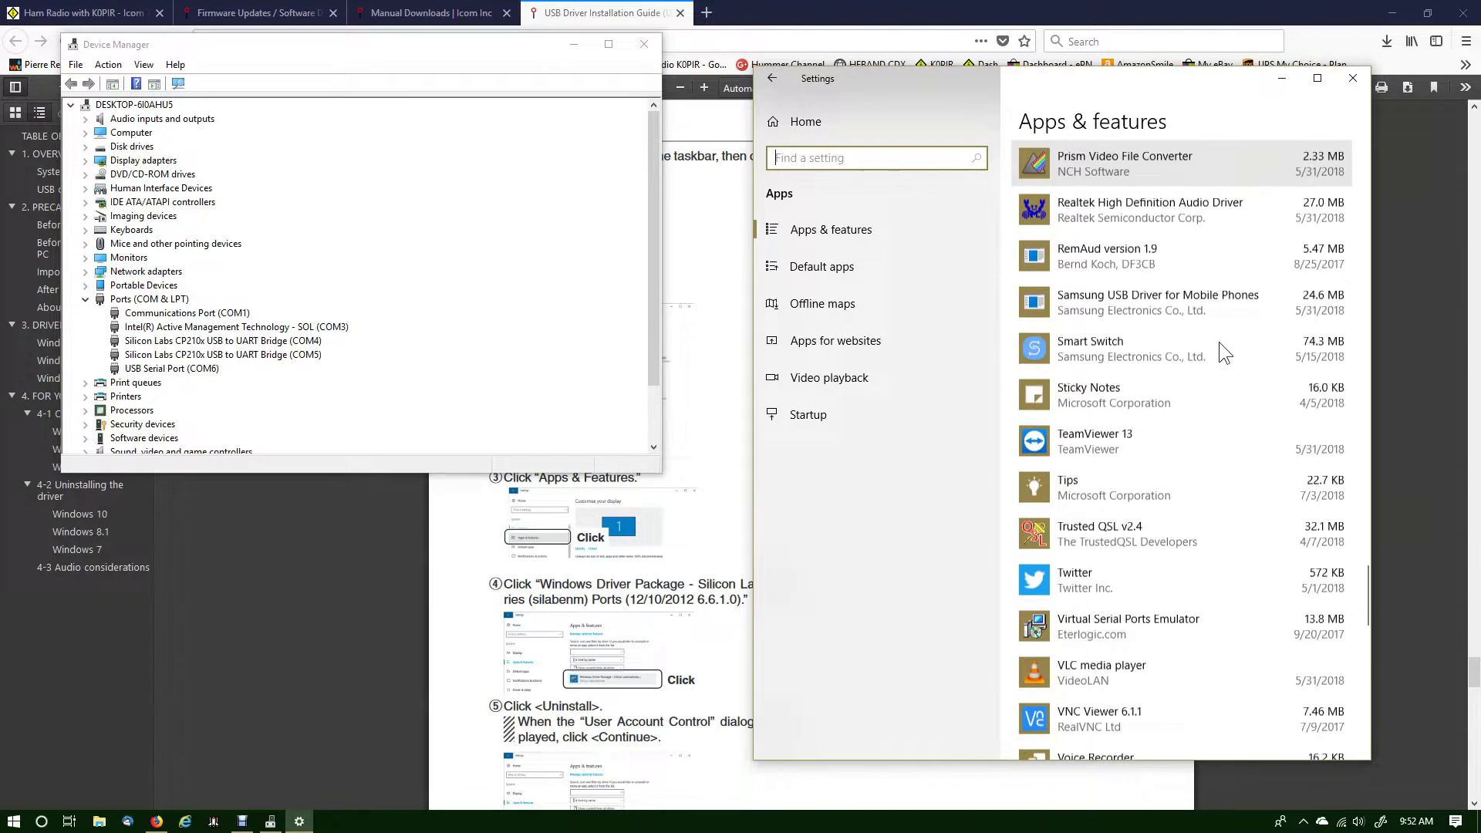
click(1194, 380)
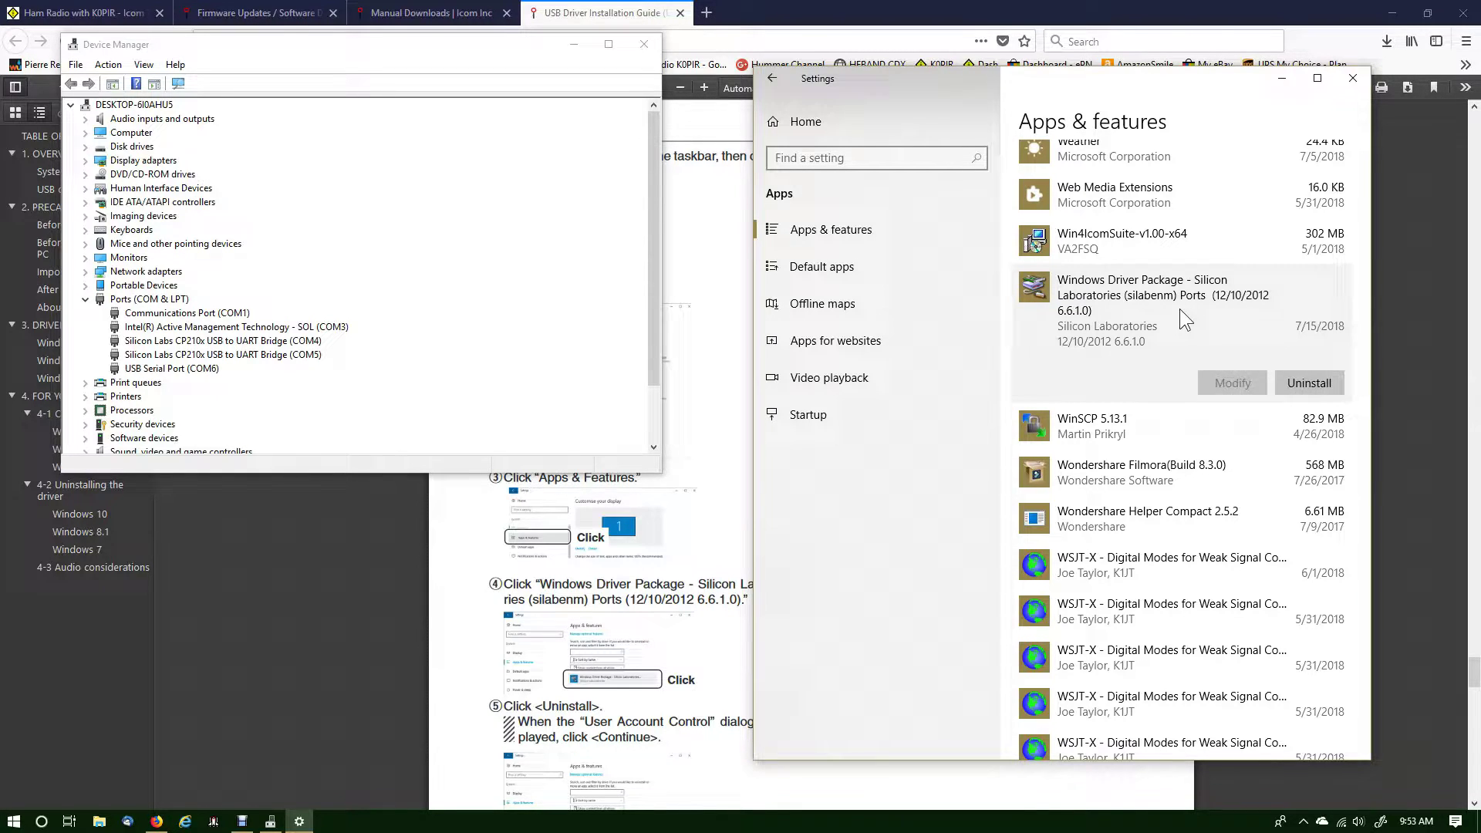
click(1306, 390)
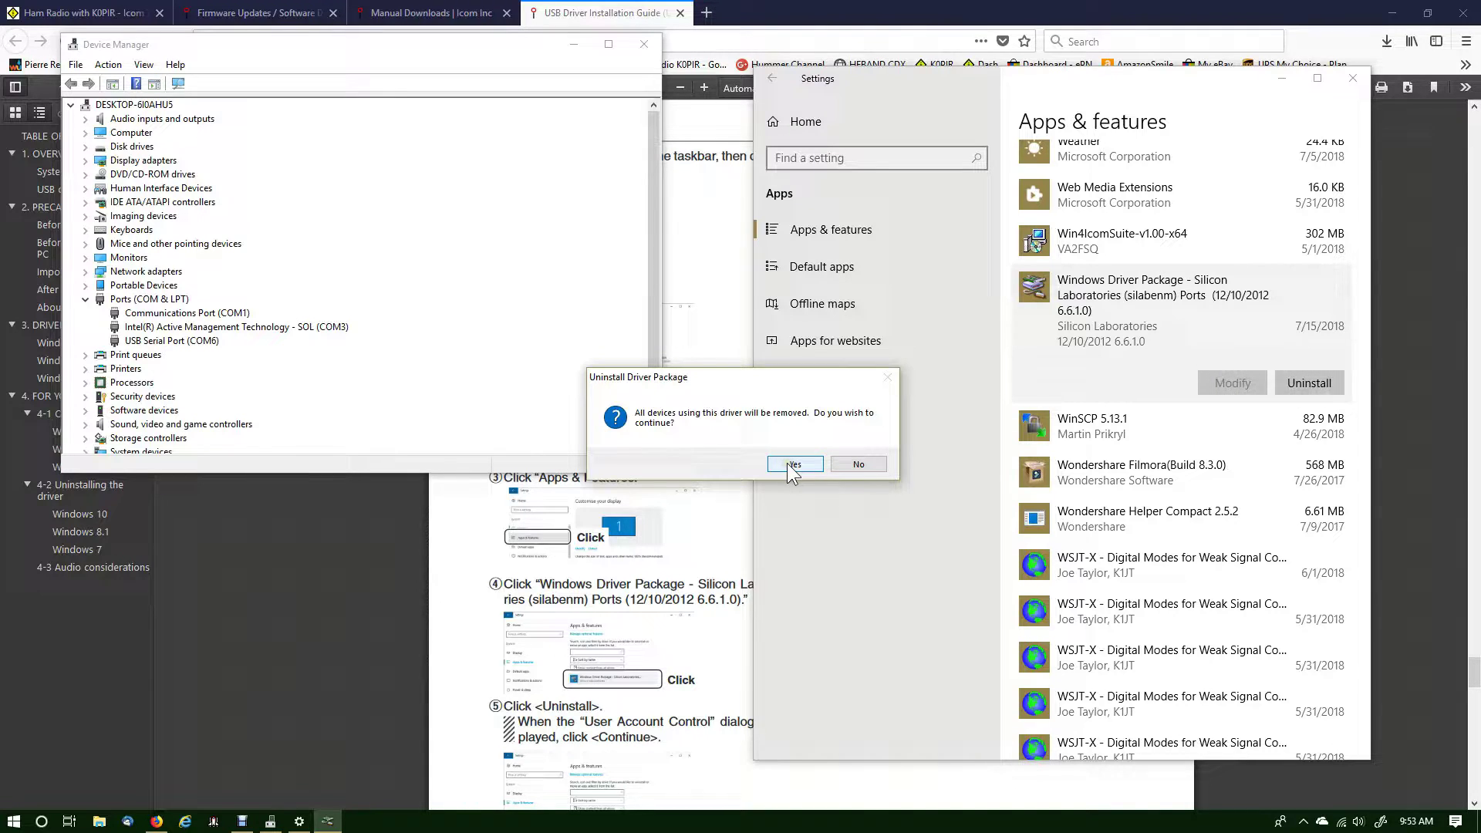
click(790, 464)
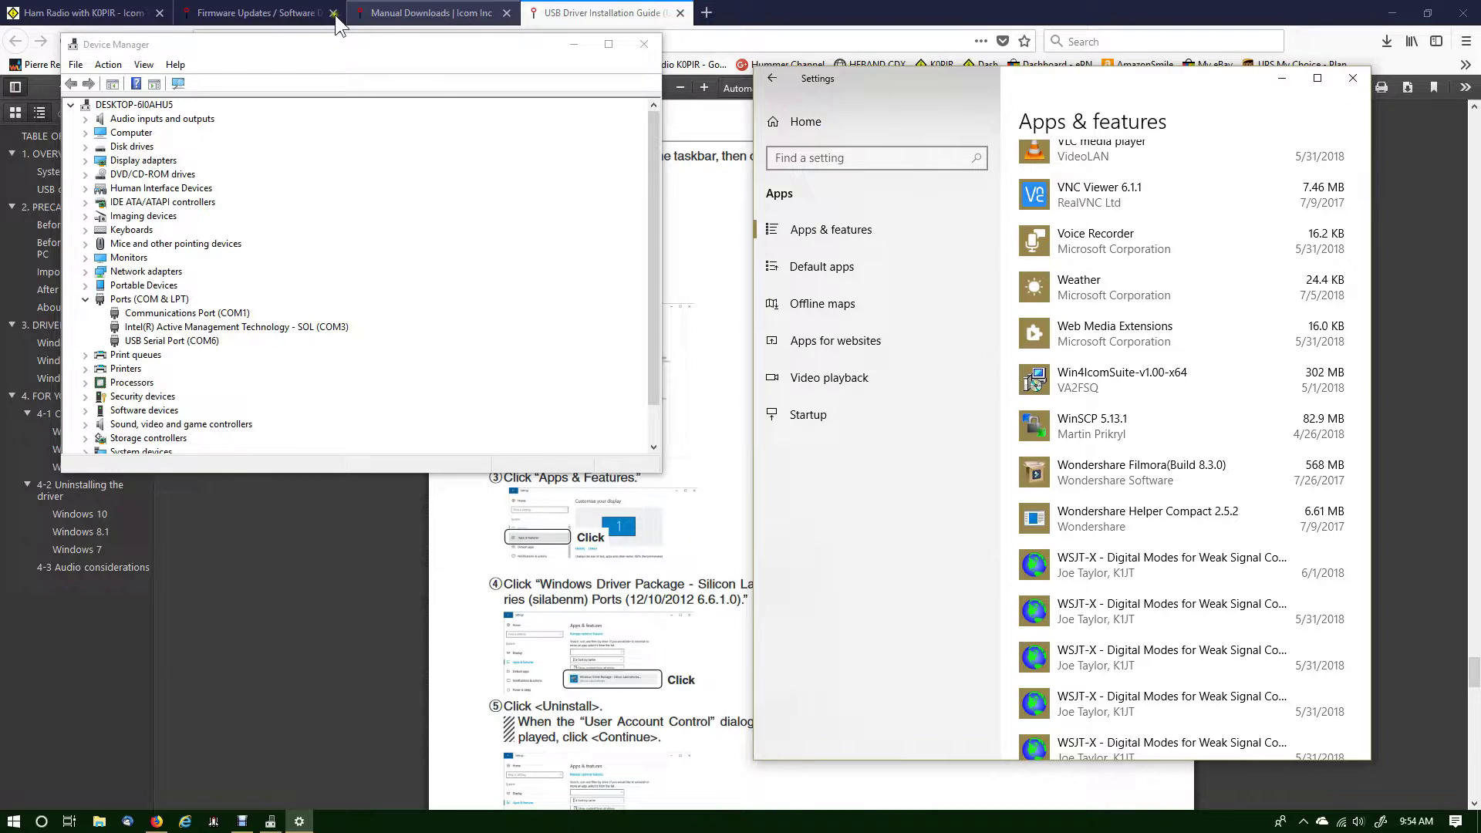
- Return to Icom's Firmware Updates / Software Downloads page in the browser and accept the terms to download USB driver version 1.30
click(296, 16)
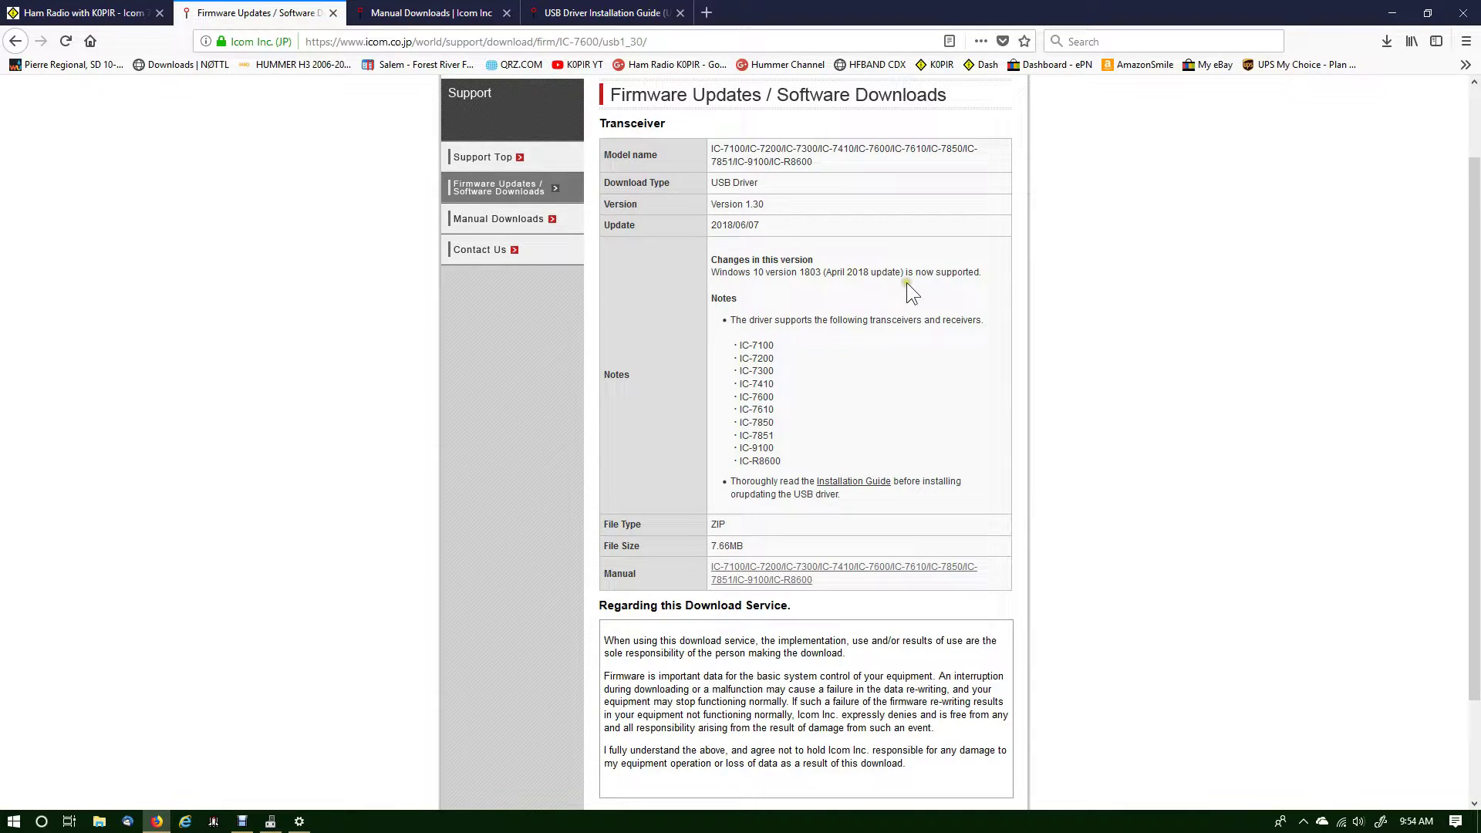
scroll(925, 279, down, 3)
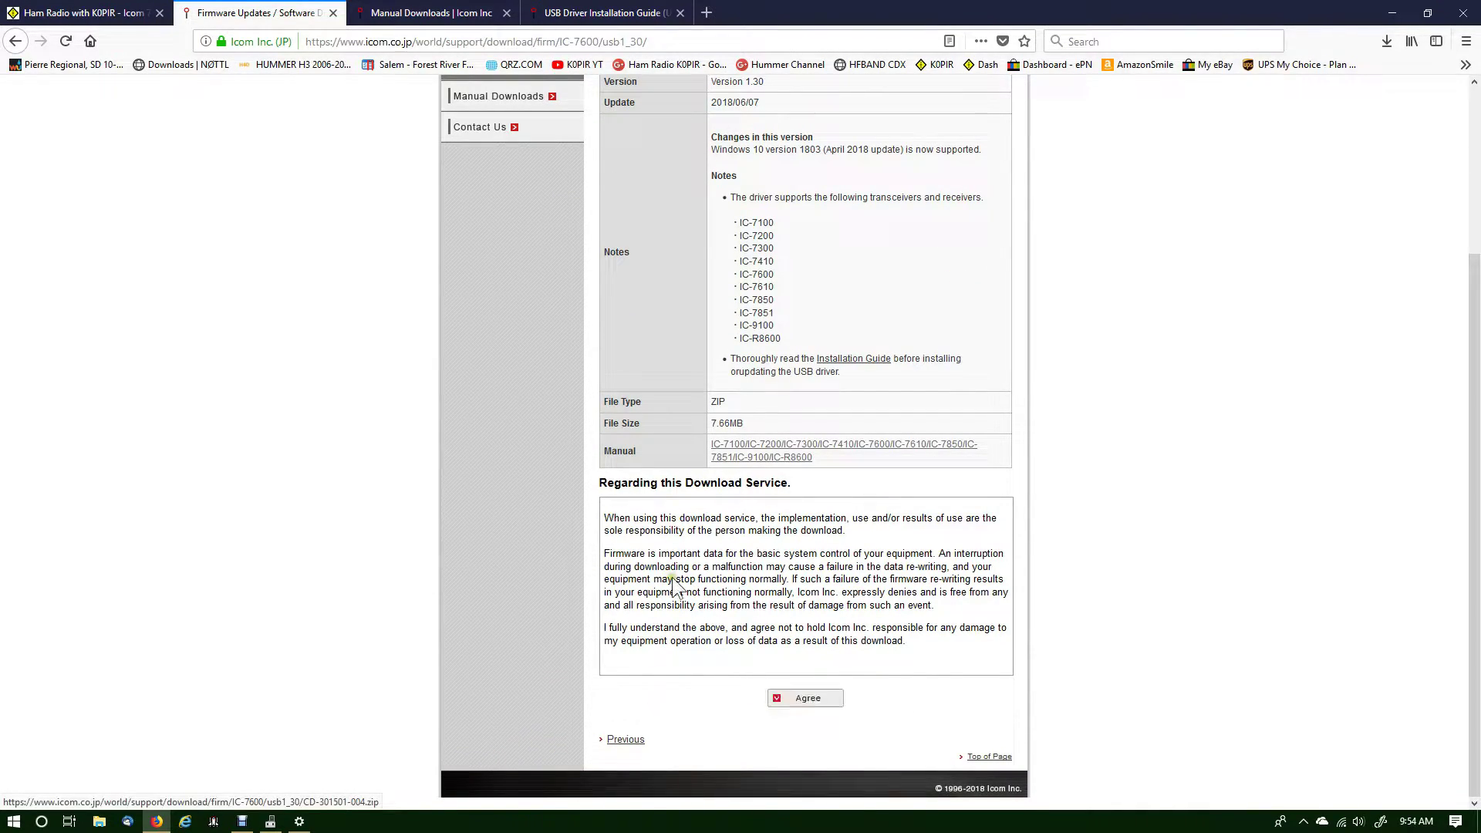
click(806, 698)
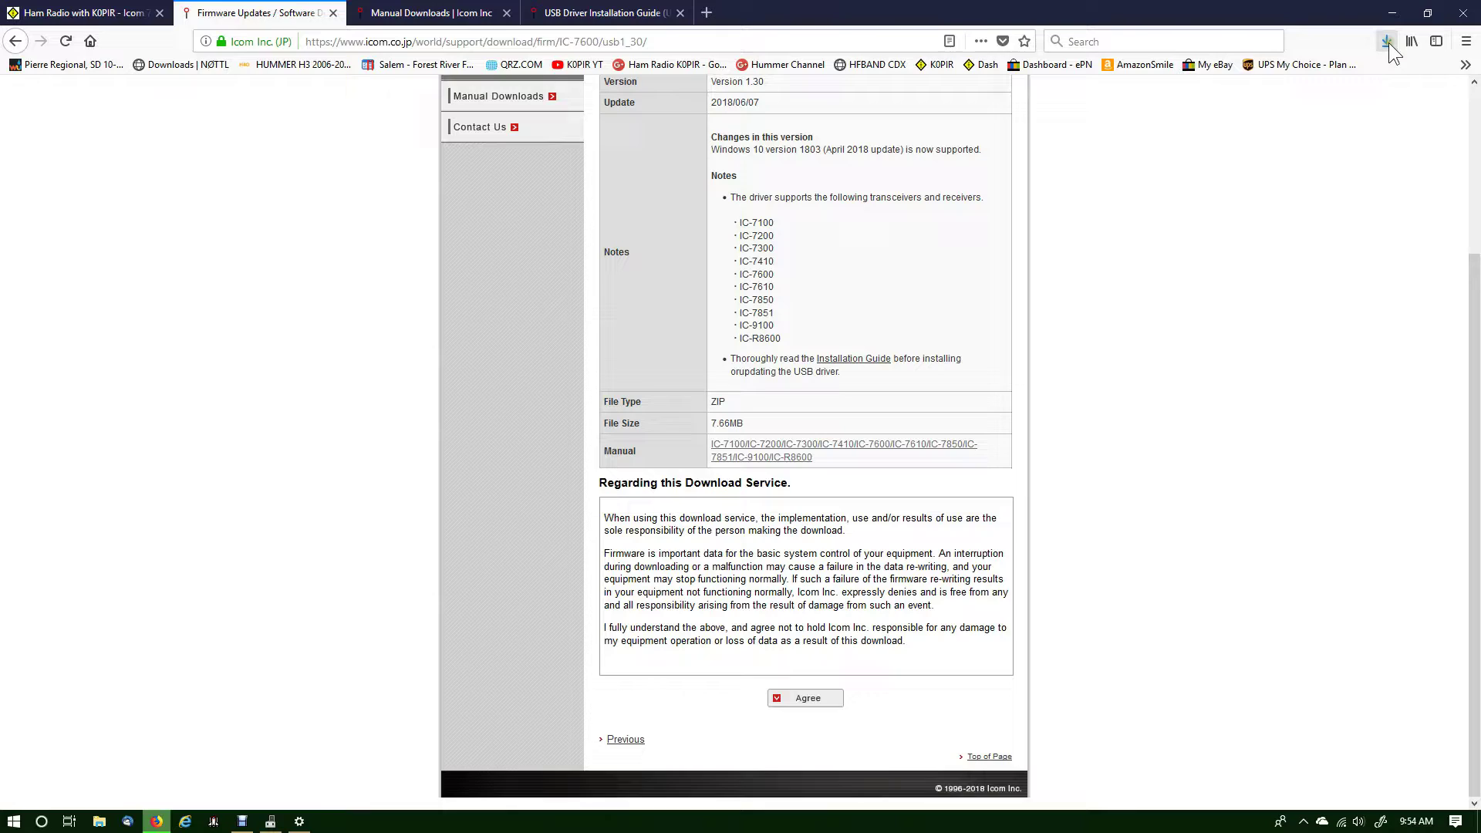
click(1388, 43)
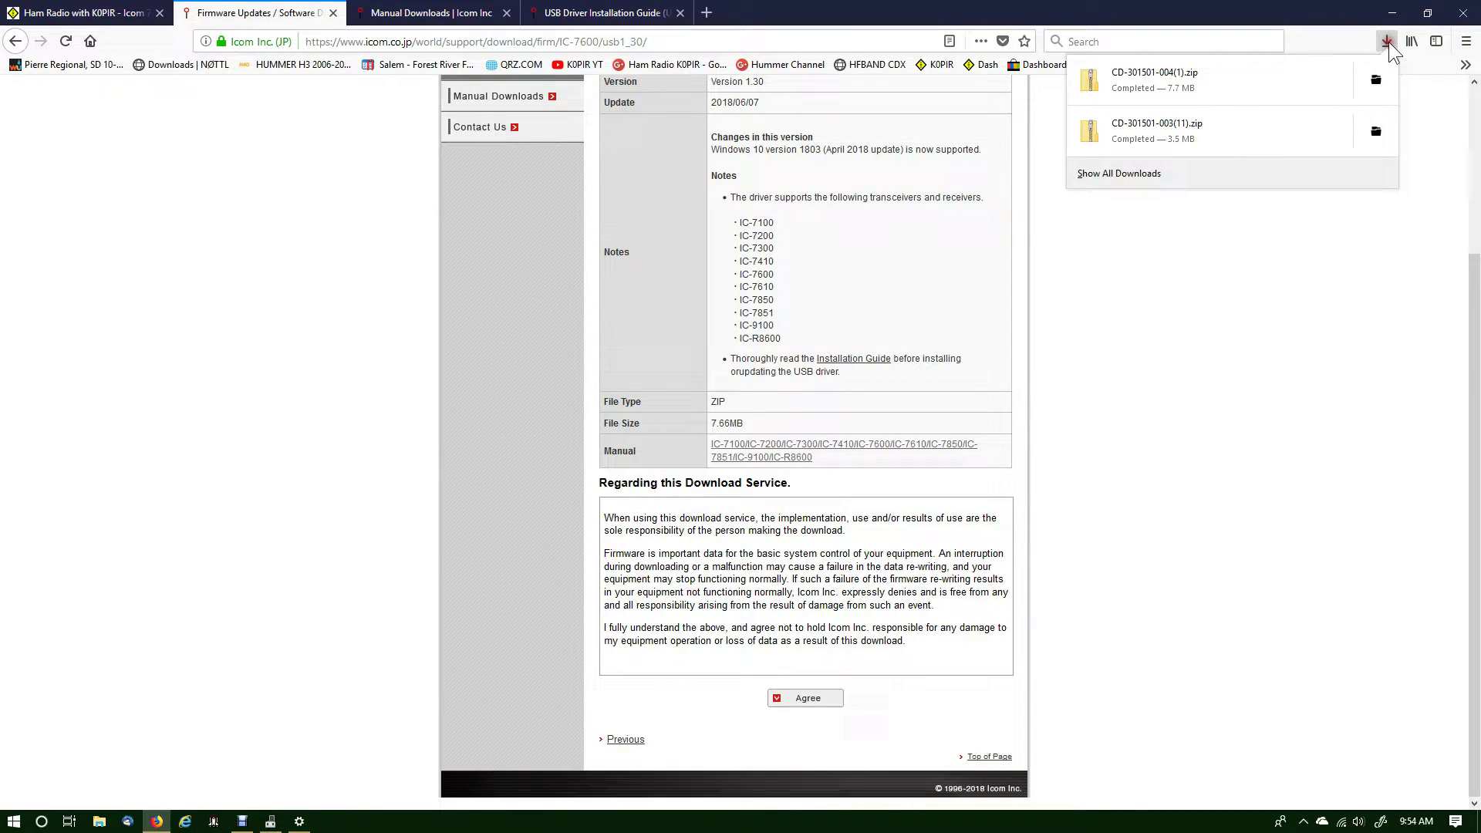
click(1222, 86)
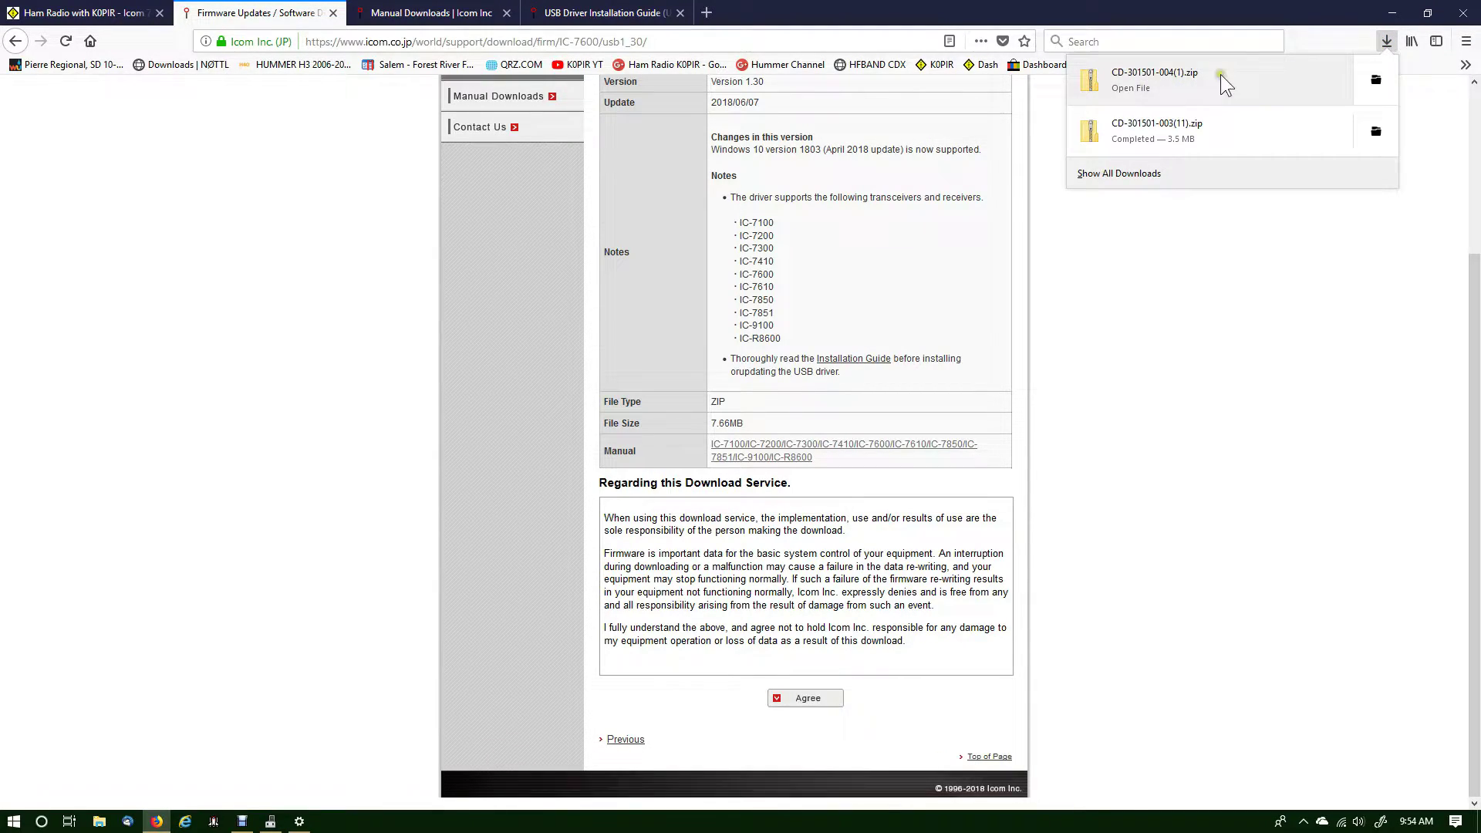
click(1376, 80)
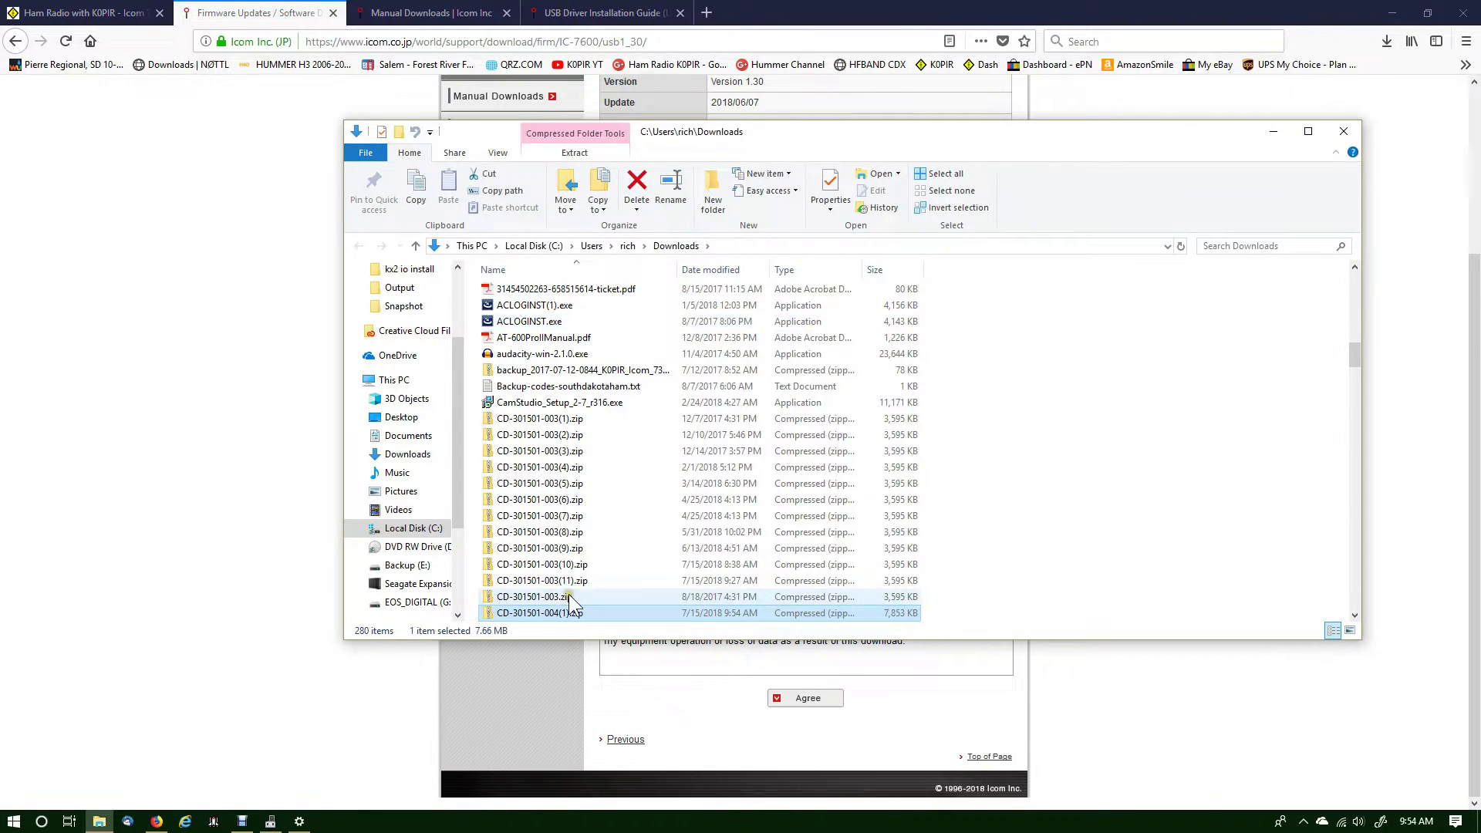
right_click(506, 614)
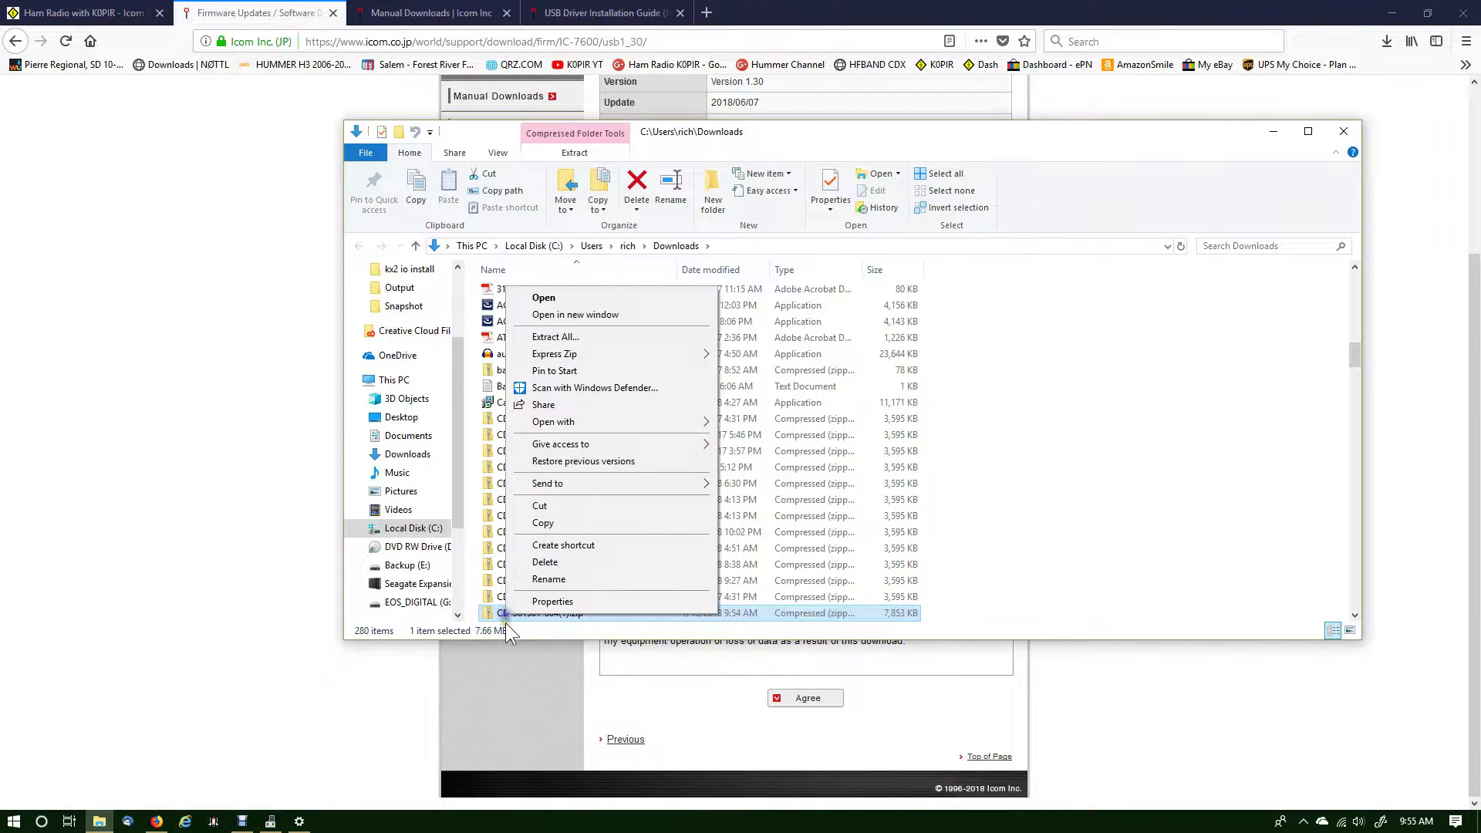
click(539, 343)
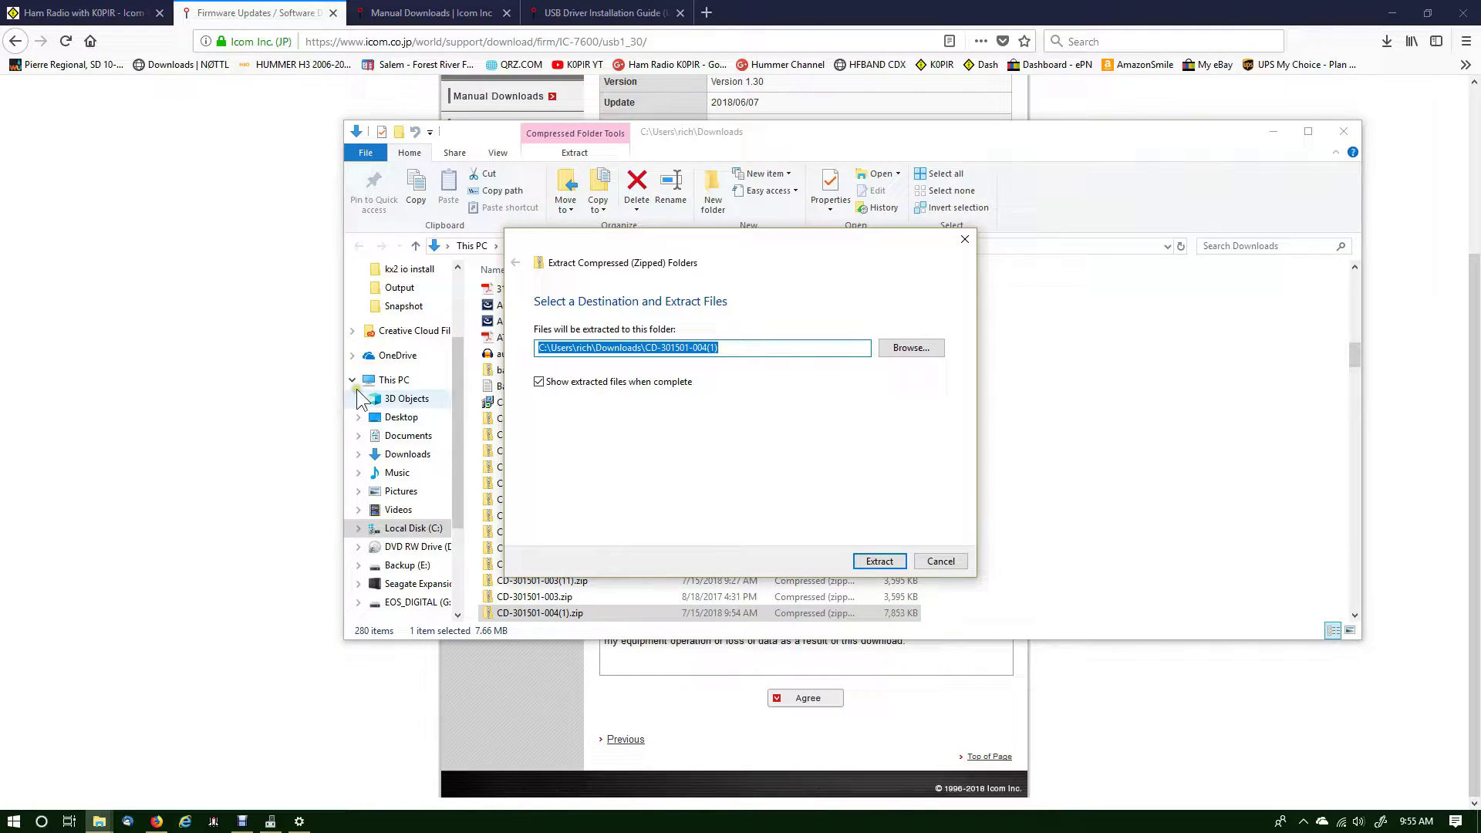
click(879, 561)
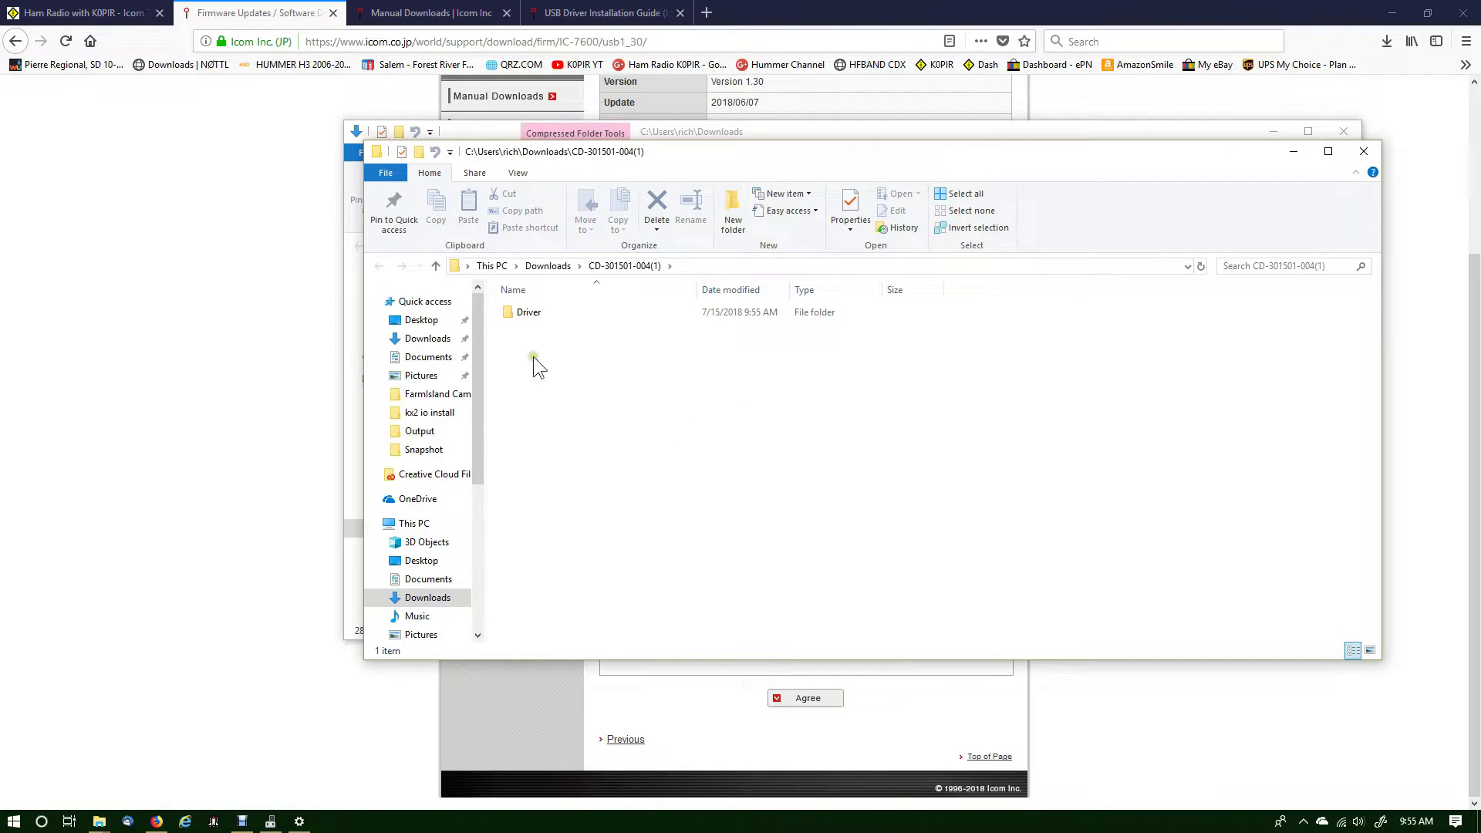
- Open the Win10 folder inside the extracted Driver folder
click(505, 313)
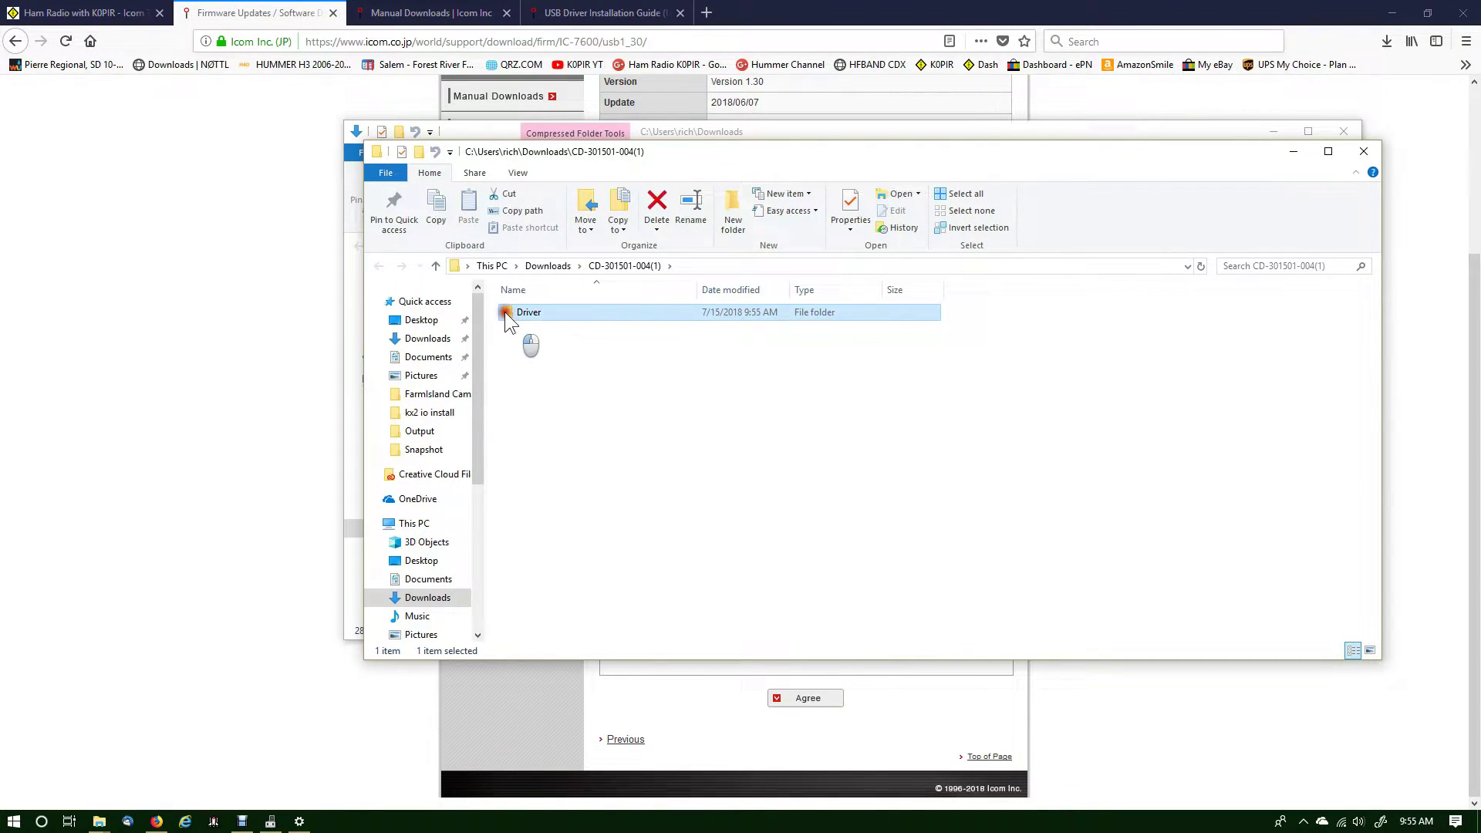
double_click(504, 312)
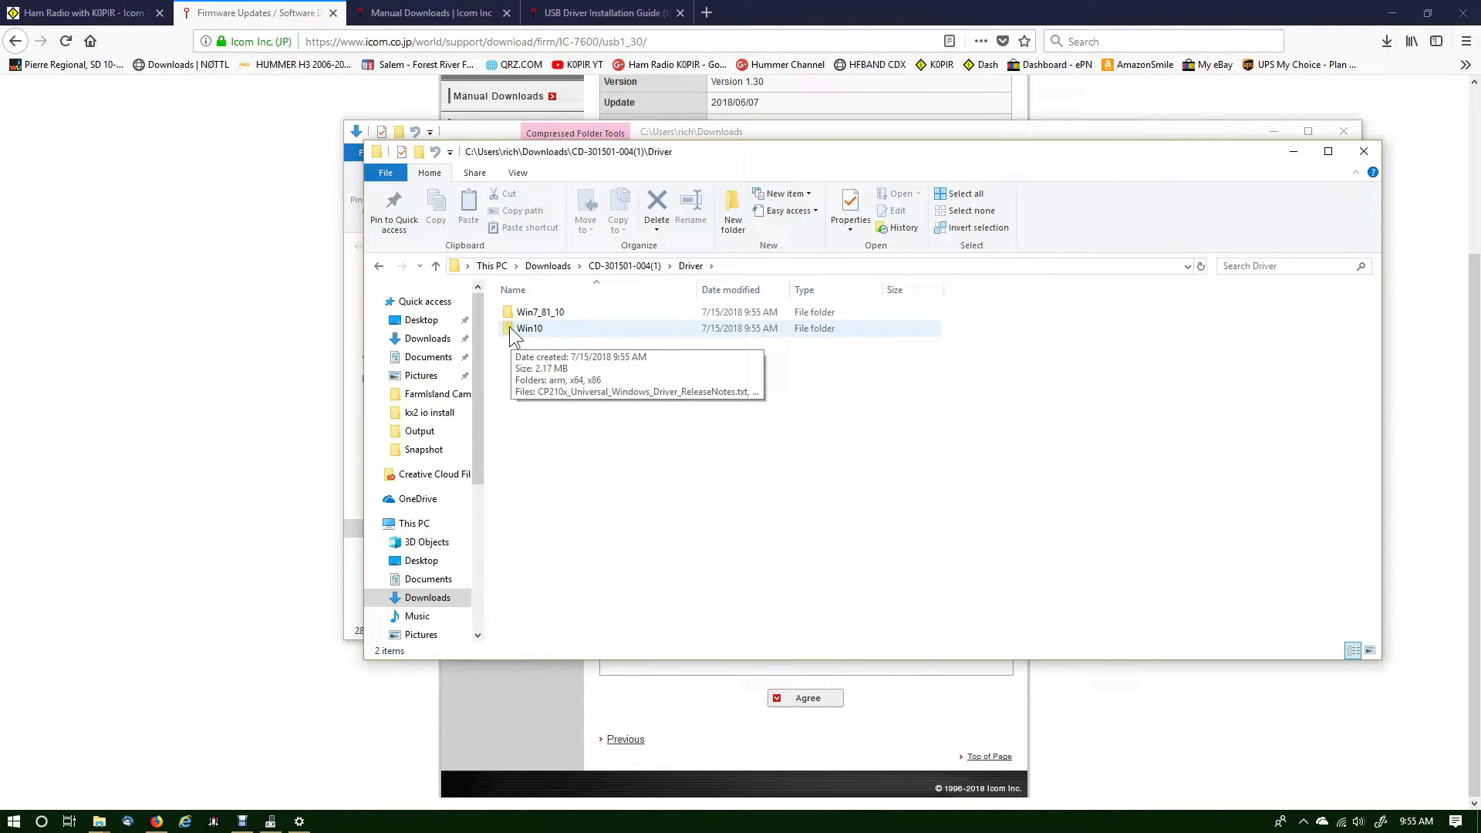
double_click(510, 328)
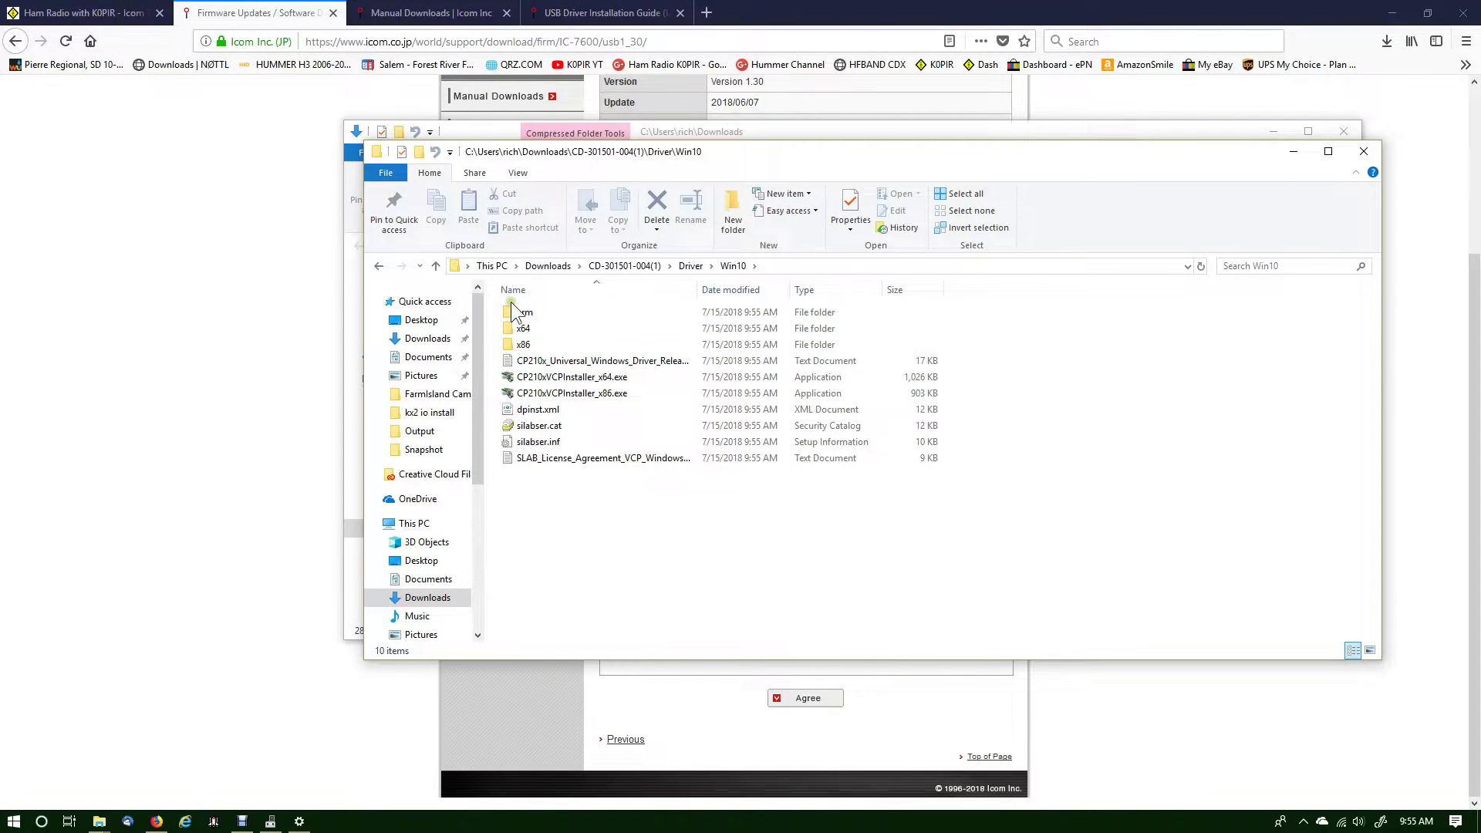
click(436, 266)
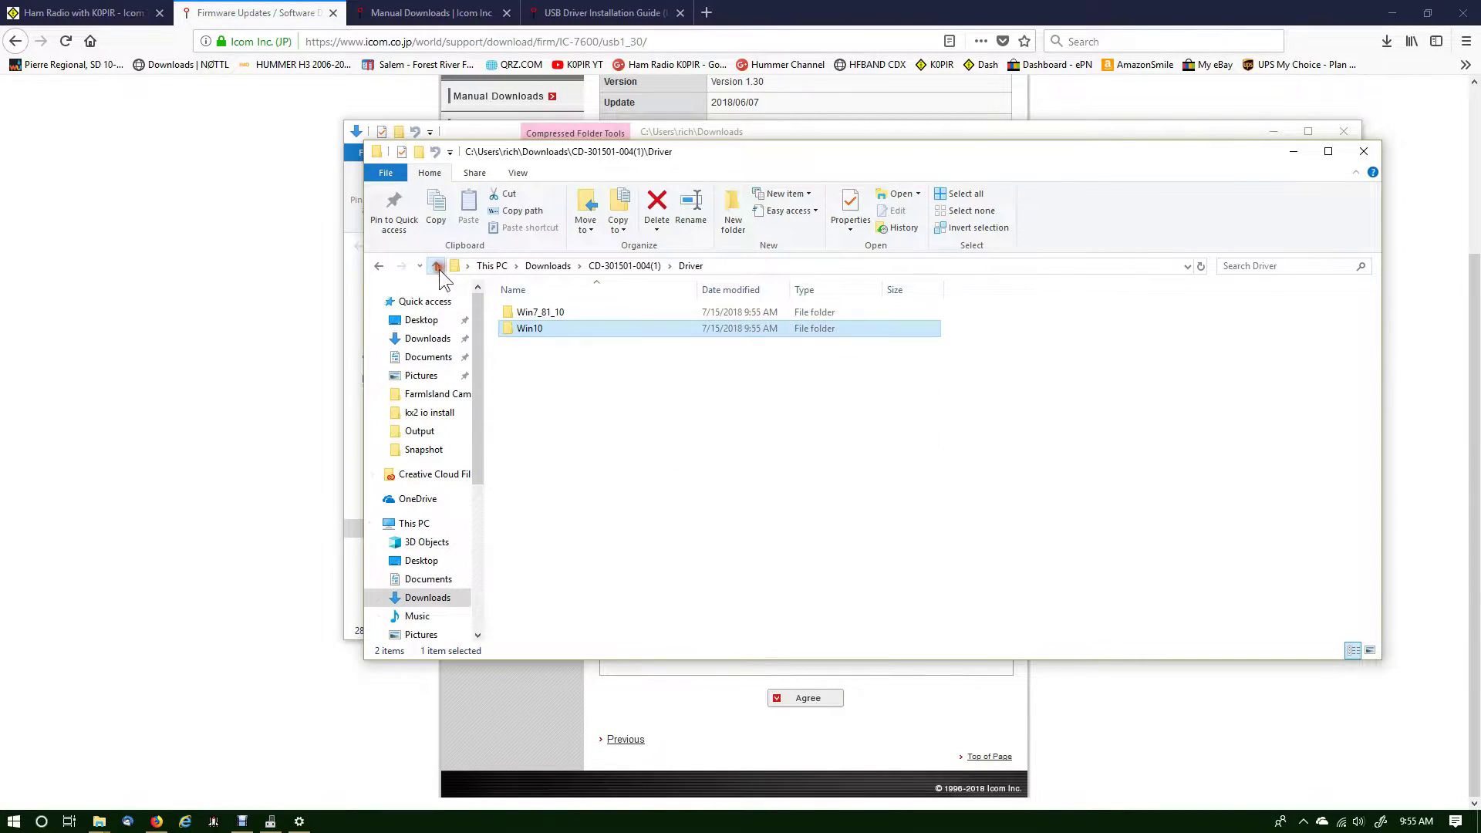
double_click(506, 331)
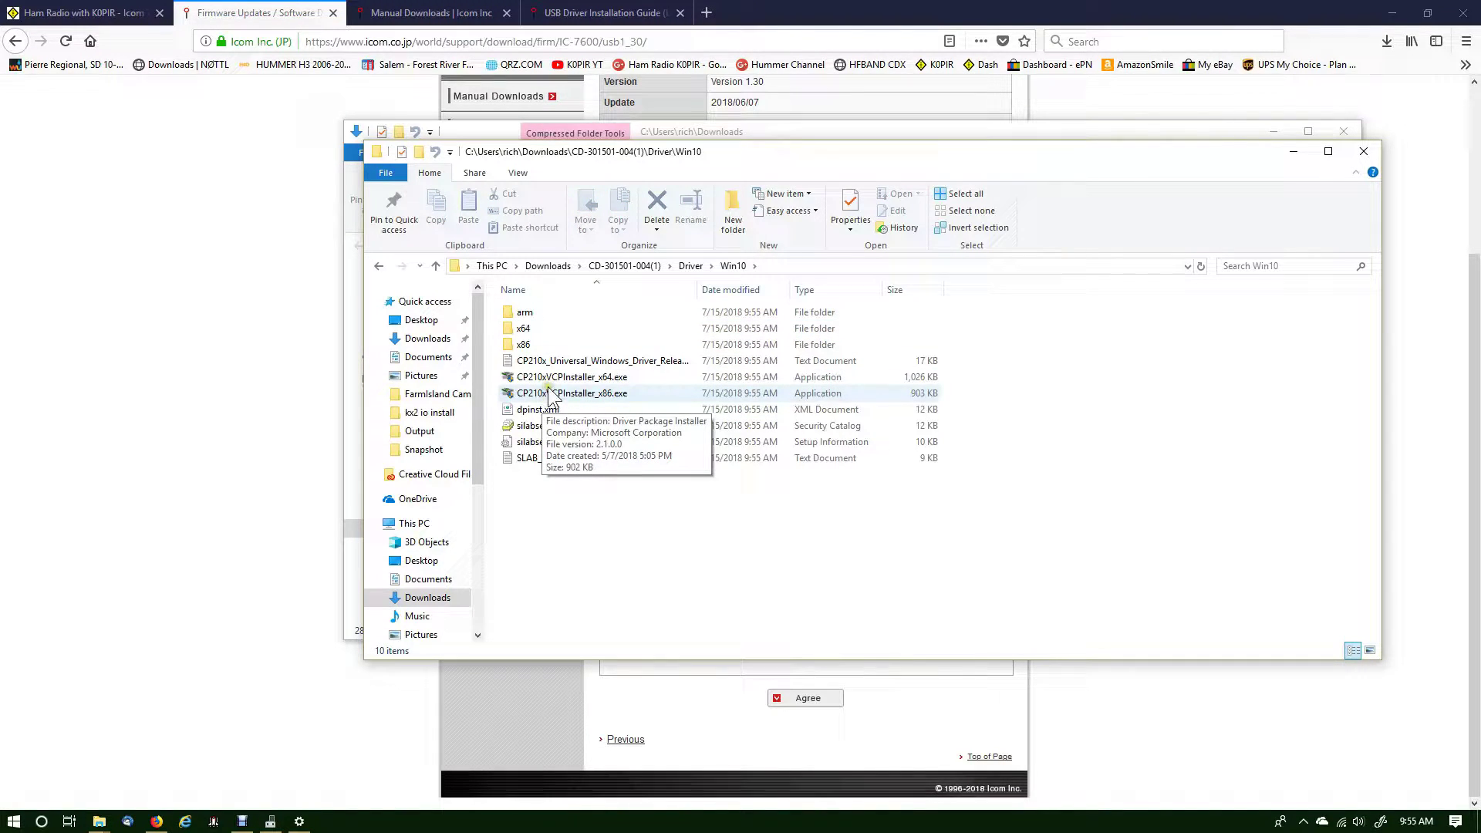
- Run CP210xVCPInstaller_x64.exe from the Win10 folder and complete the Device Driver Installation Wizard
click(614, 378)
double_click(614, 378)
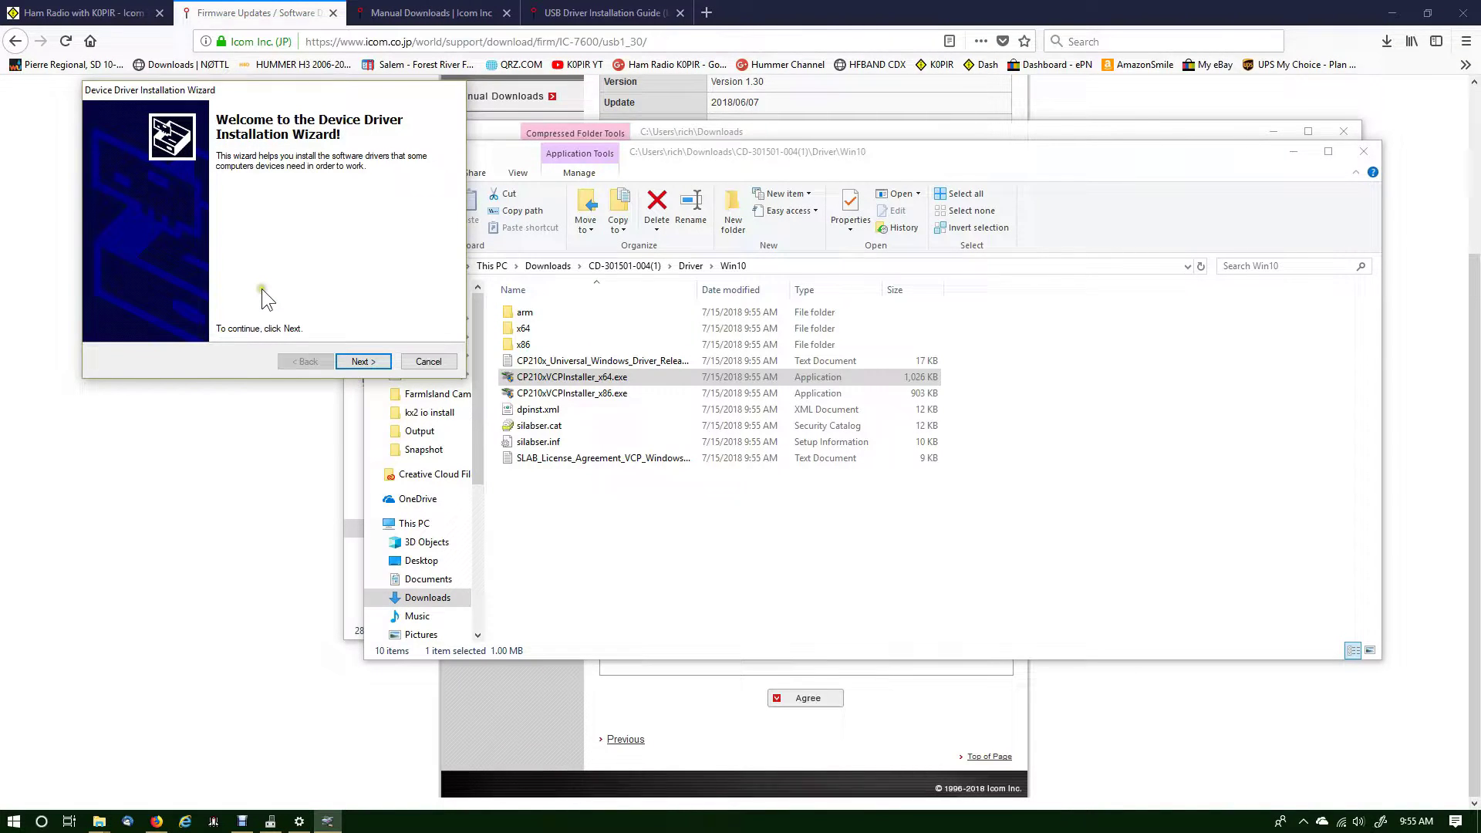
click(360, 361)
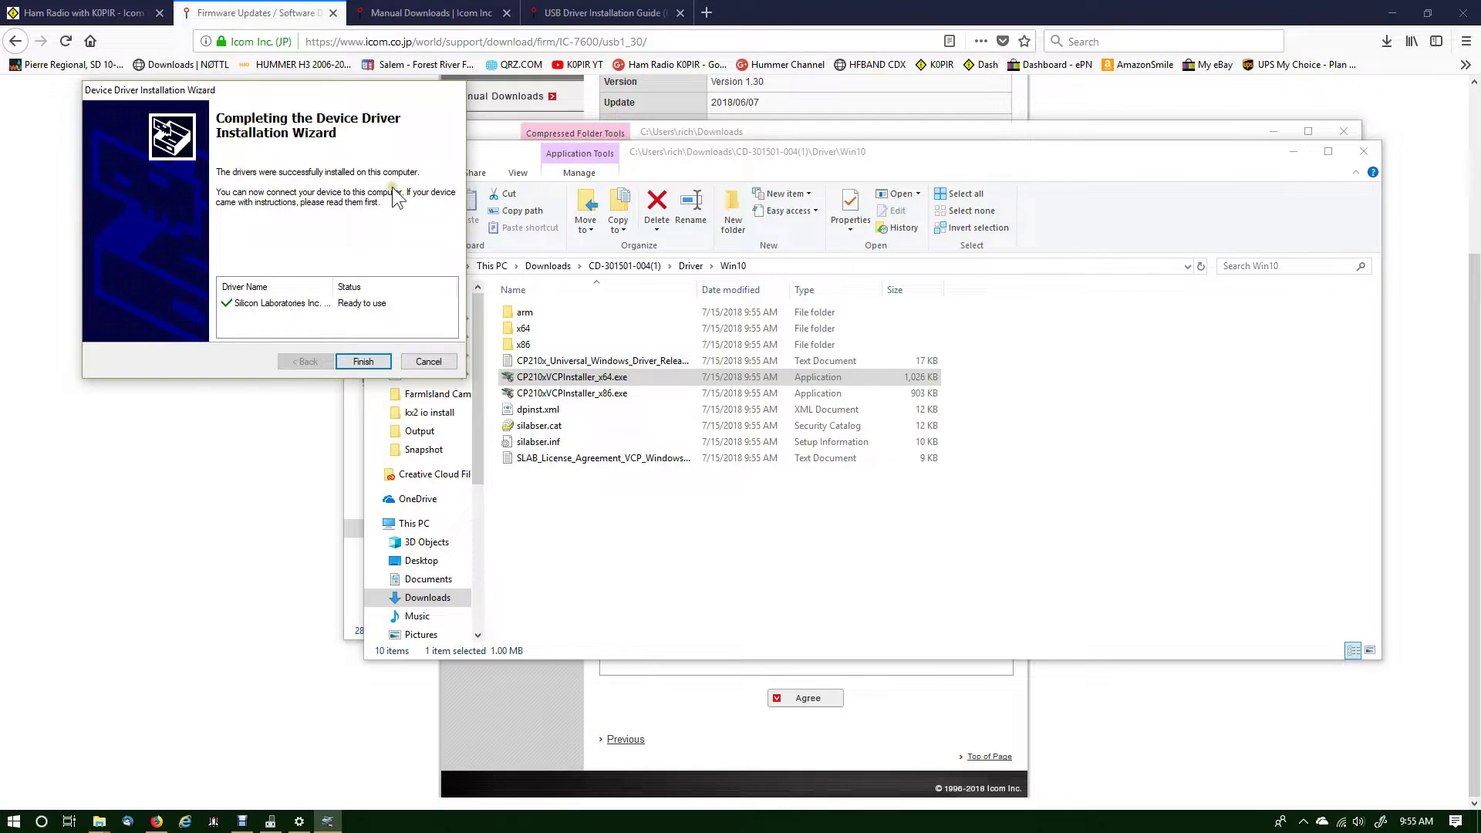
click(364, 363)
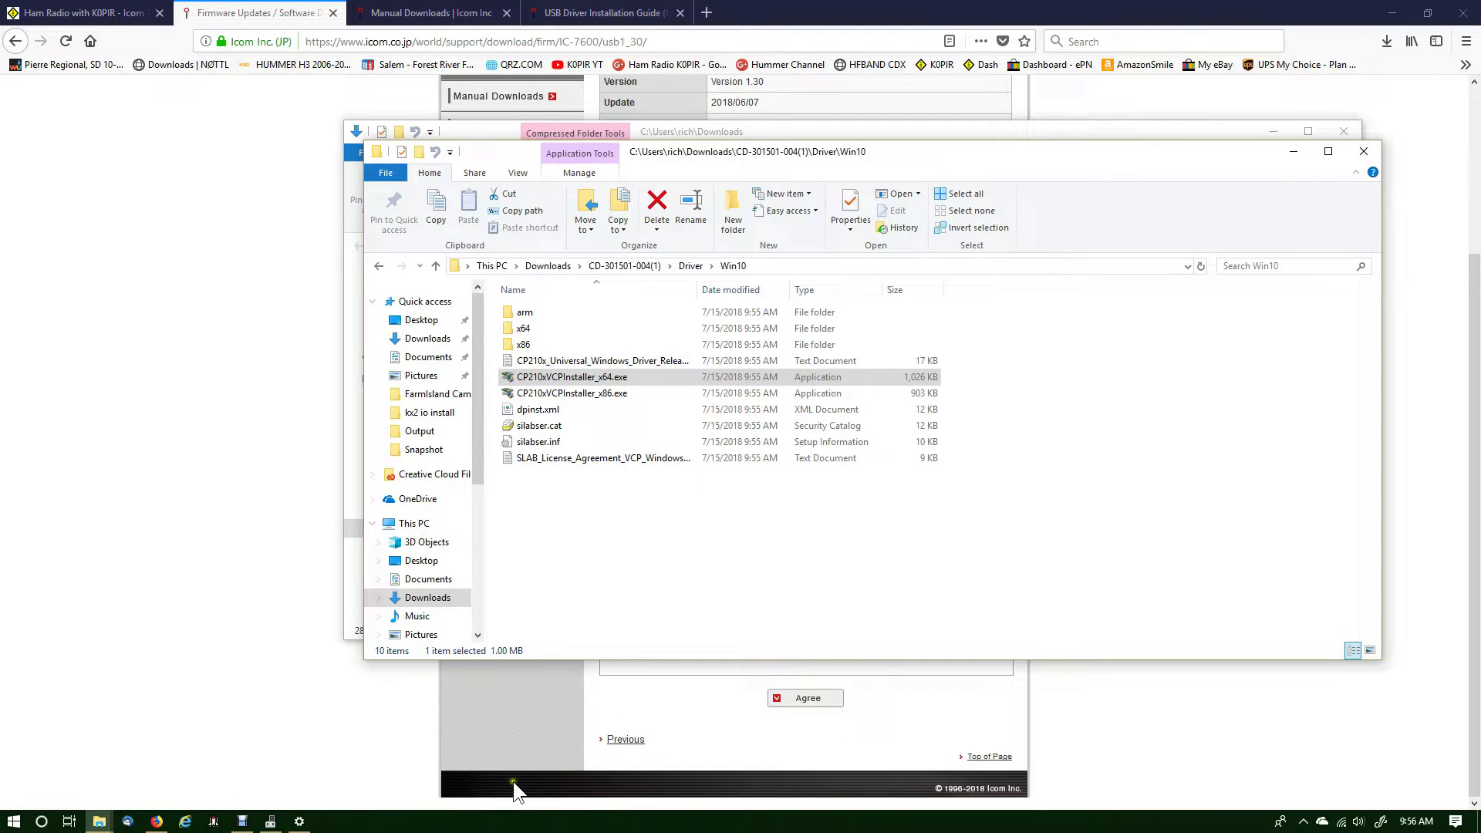
- Put away the Win10 and Downloads folder windows, the browser, Device Manager and Settings to clear the desktop
click(1292, 152)
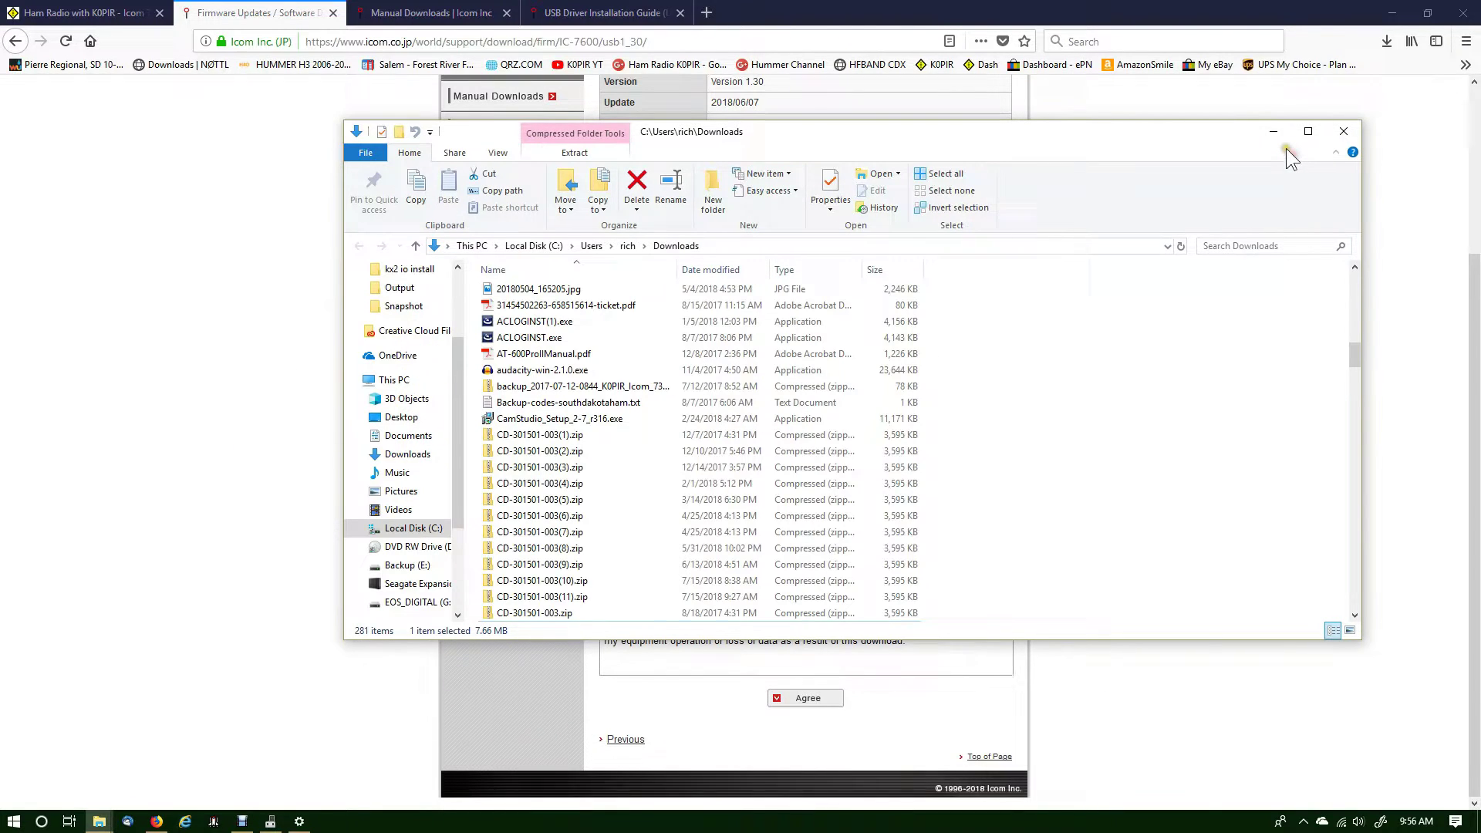
click(1336, 133)
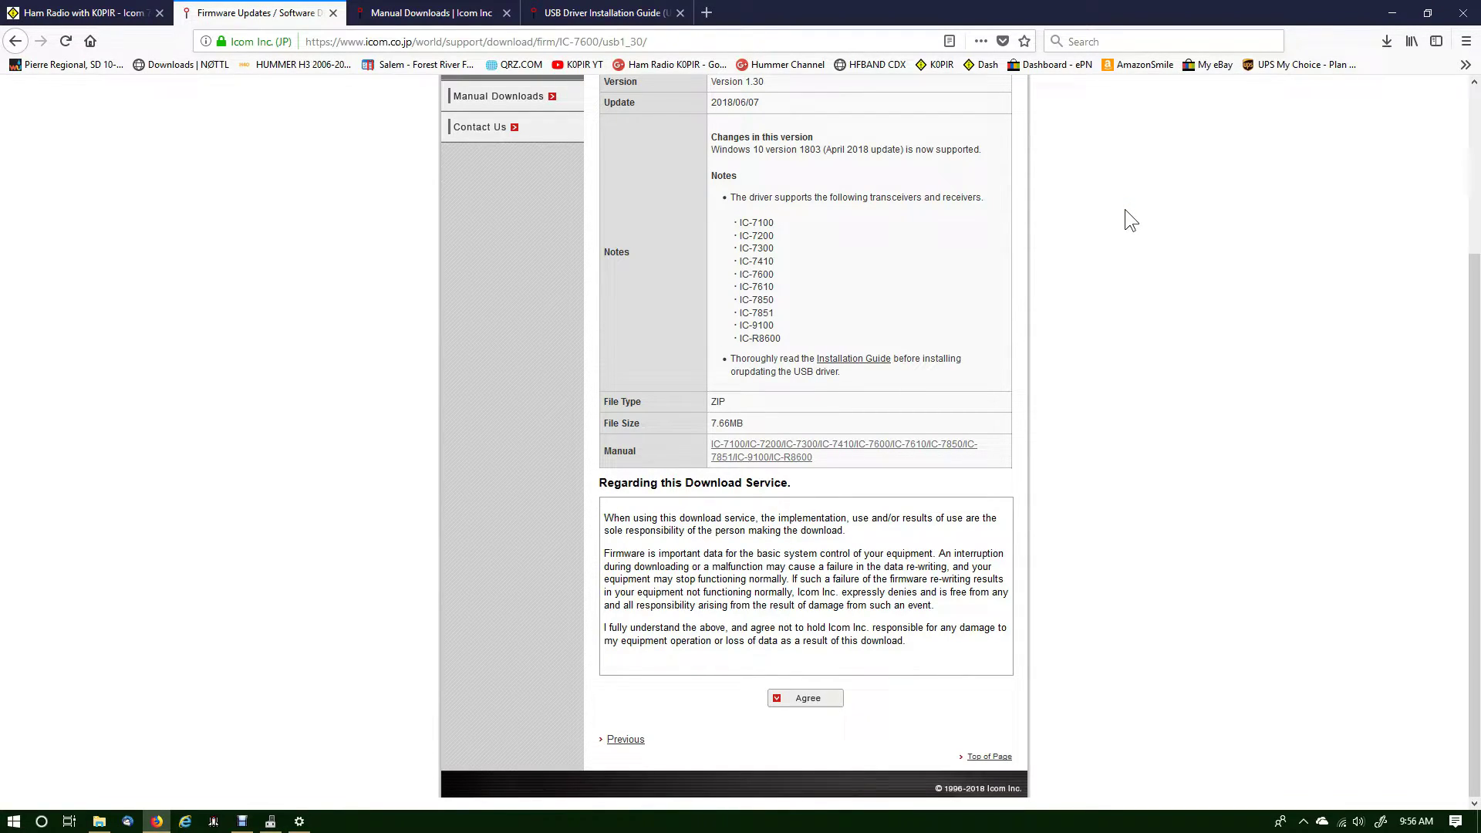
click(1392, 13)
click(573, 44)
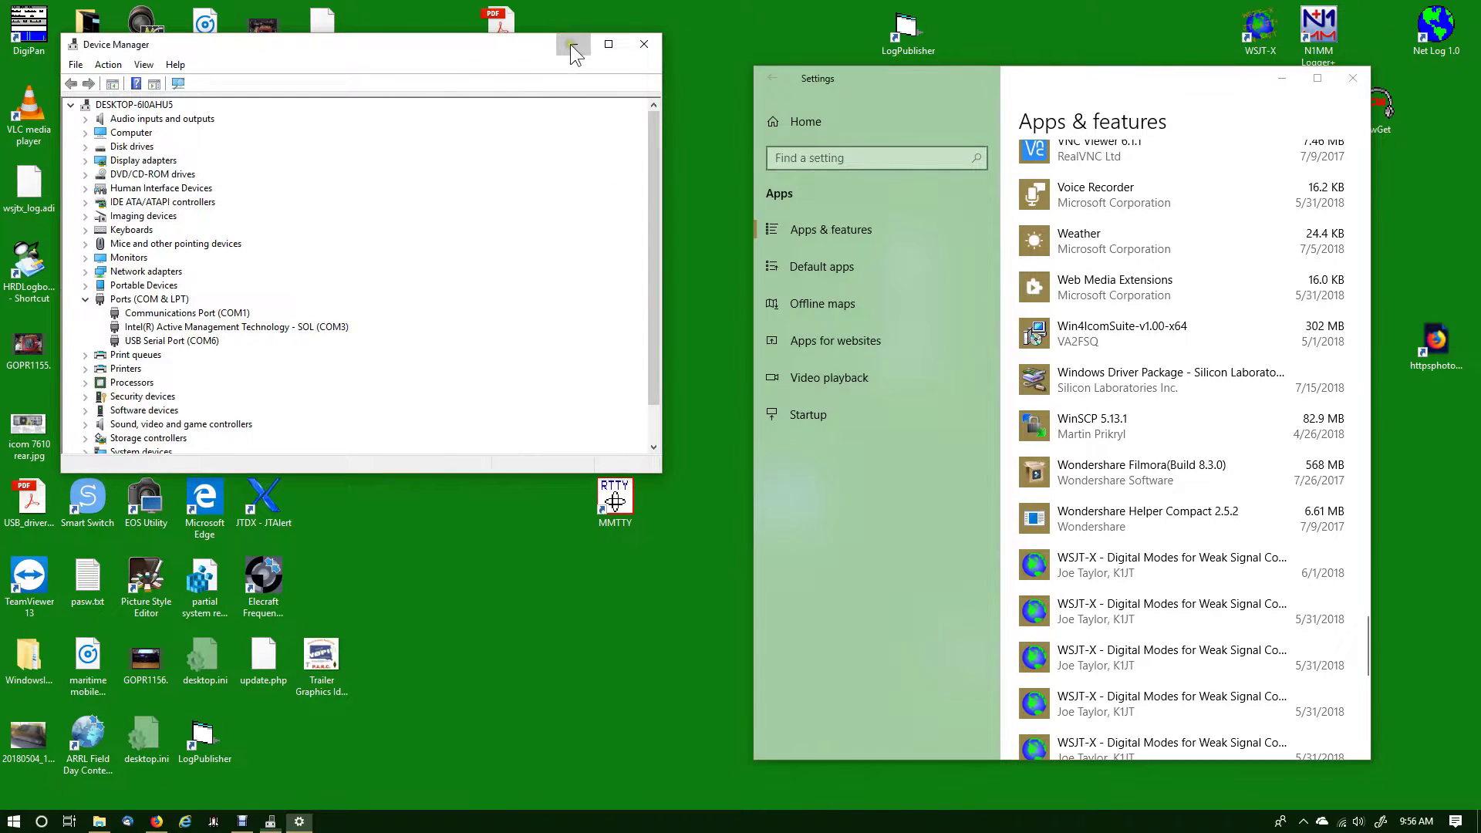
click(1281, 80)
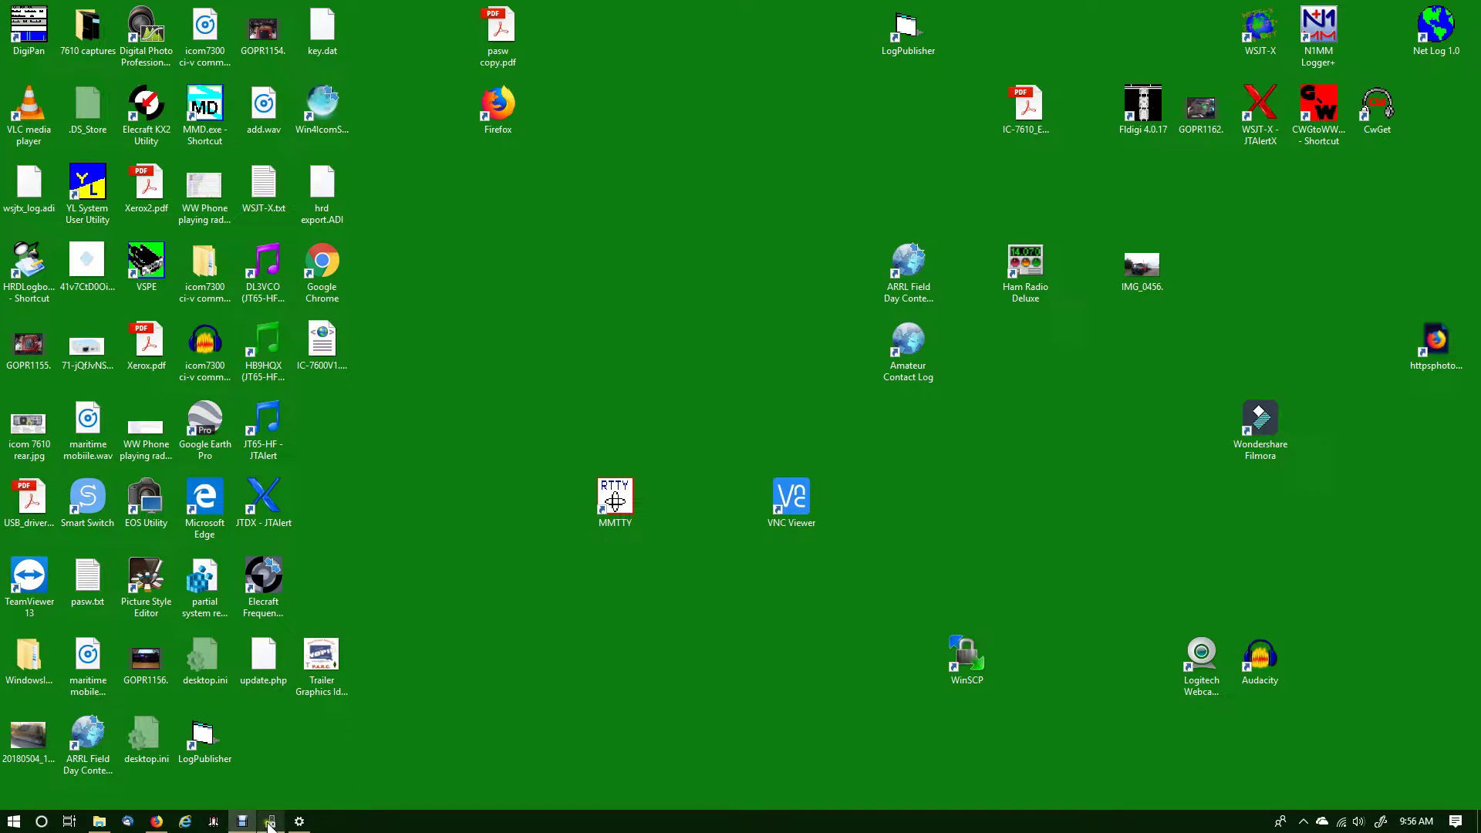
- Check the COM ports in Device Manager and the Silicon Laboratories driver package details in Apps & features
click(270, 821)
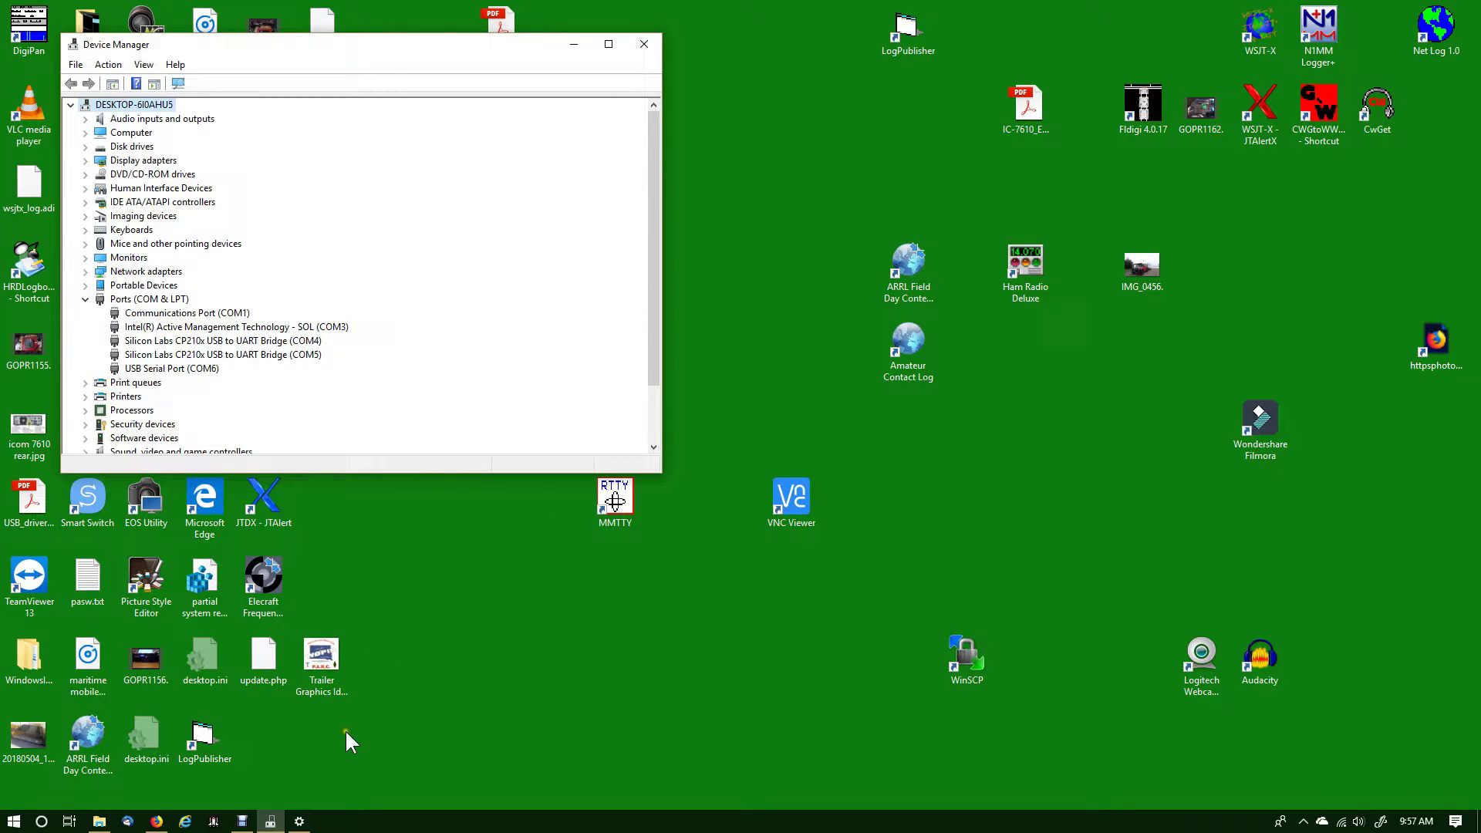
click(299, 821)
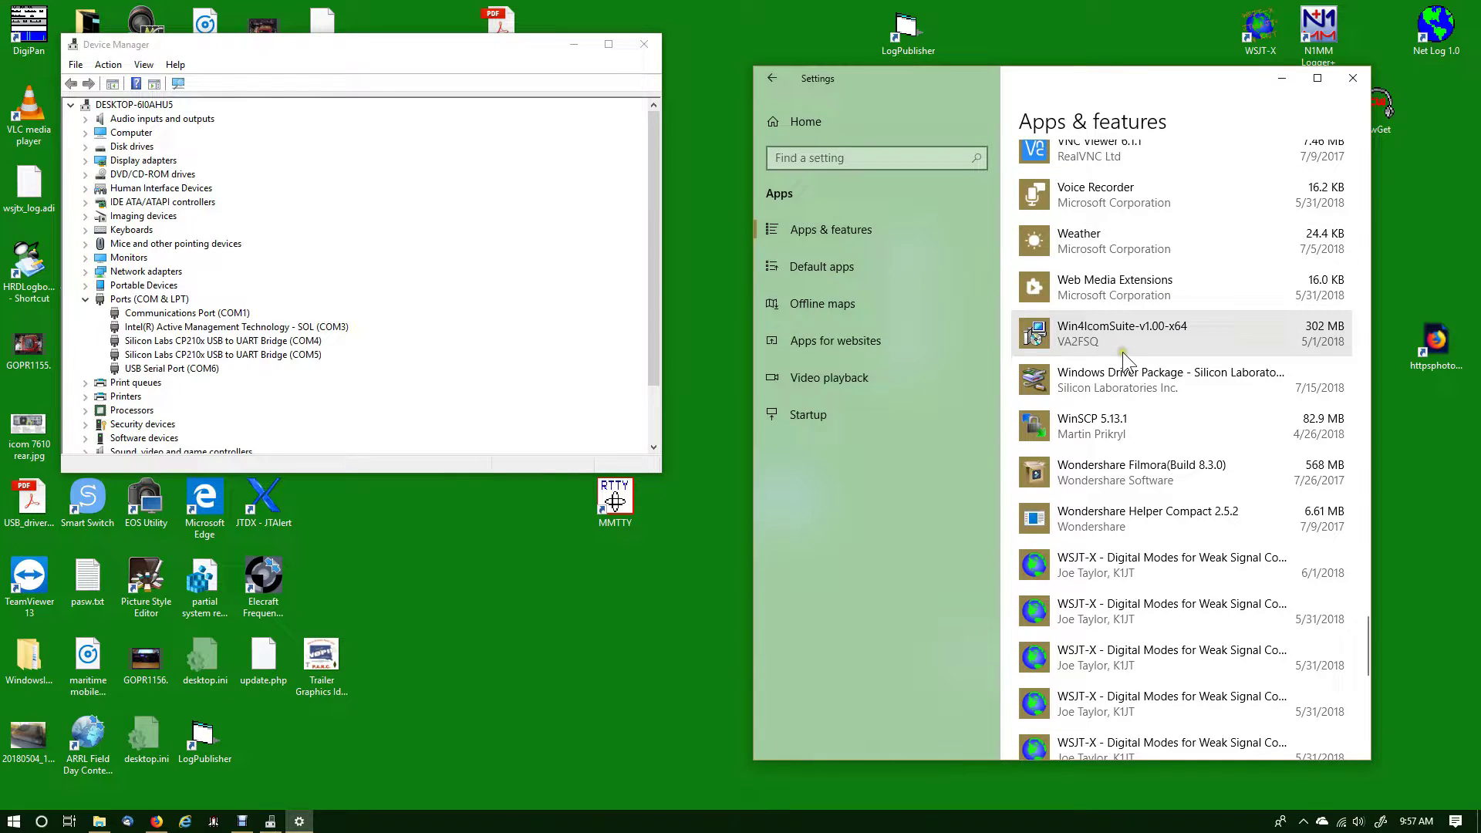
scroll(1122, 352, down, 4)
scroll(1122, 353, down, 5)
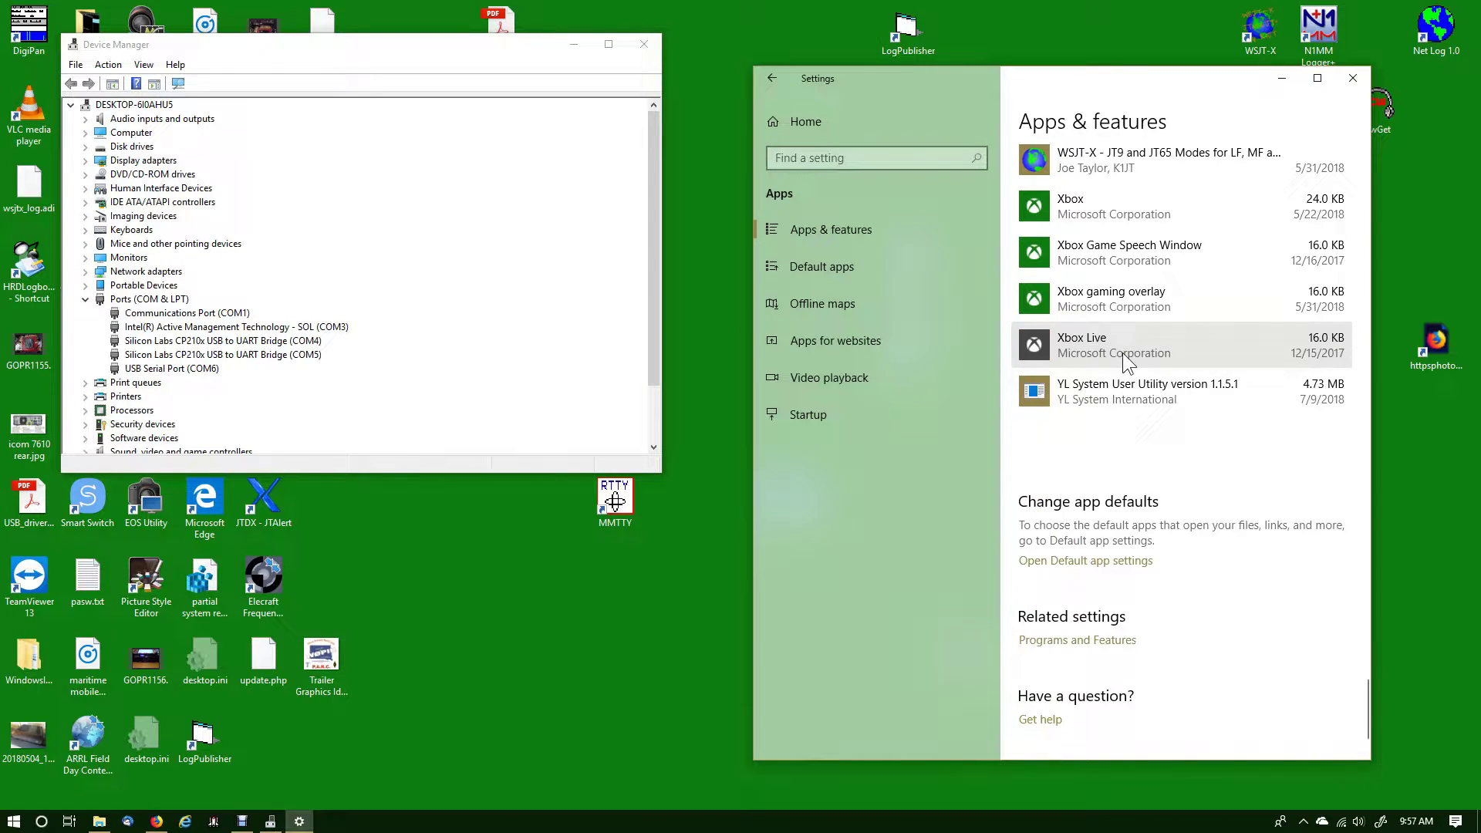
scroll(1122, 354, up, 8)
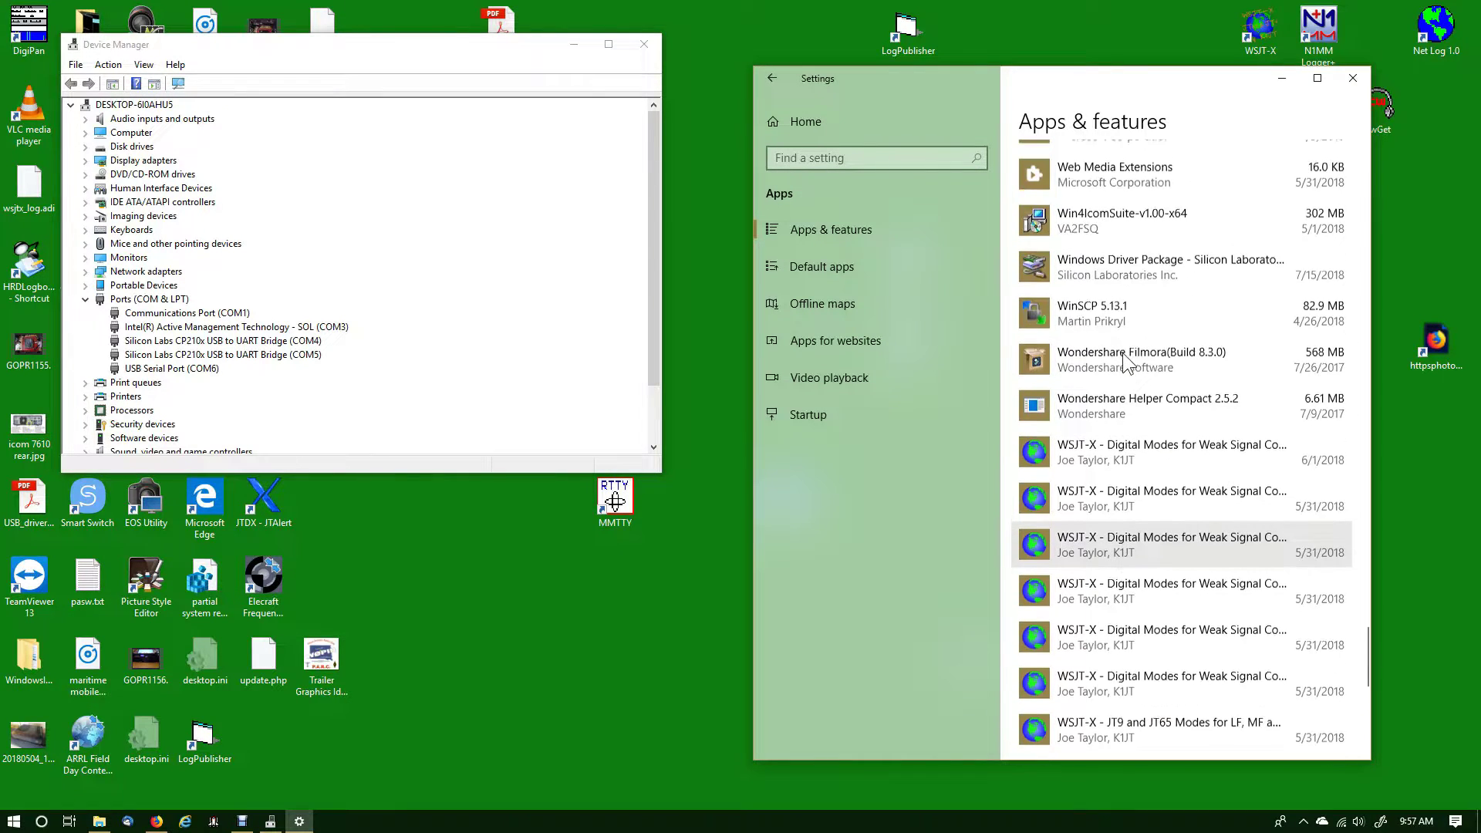
scroll(1157, 366, up, 1)
click(1162, 363)
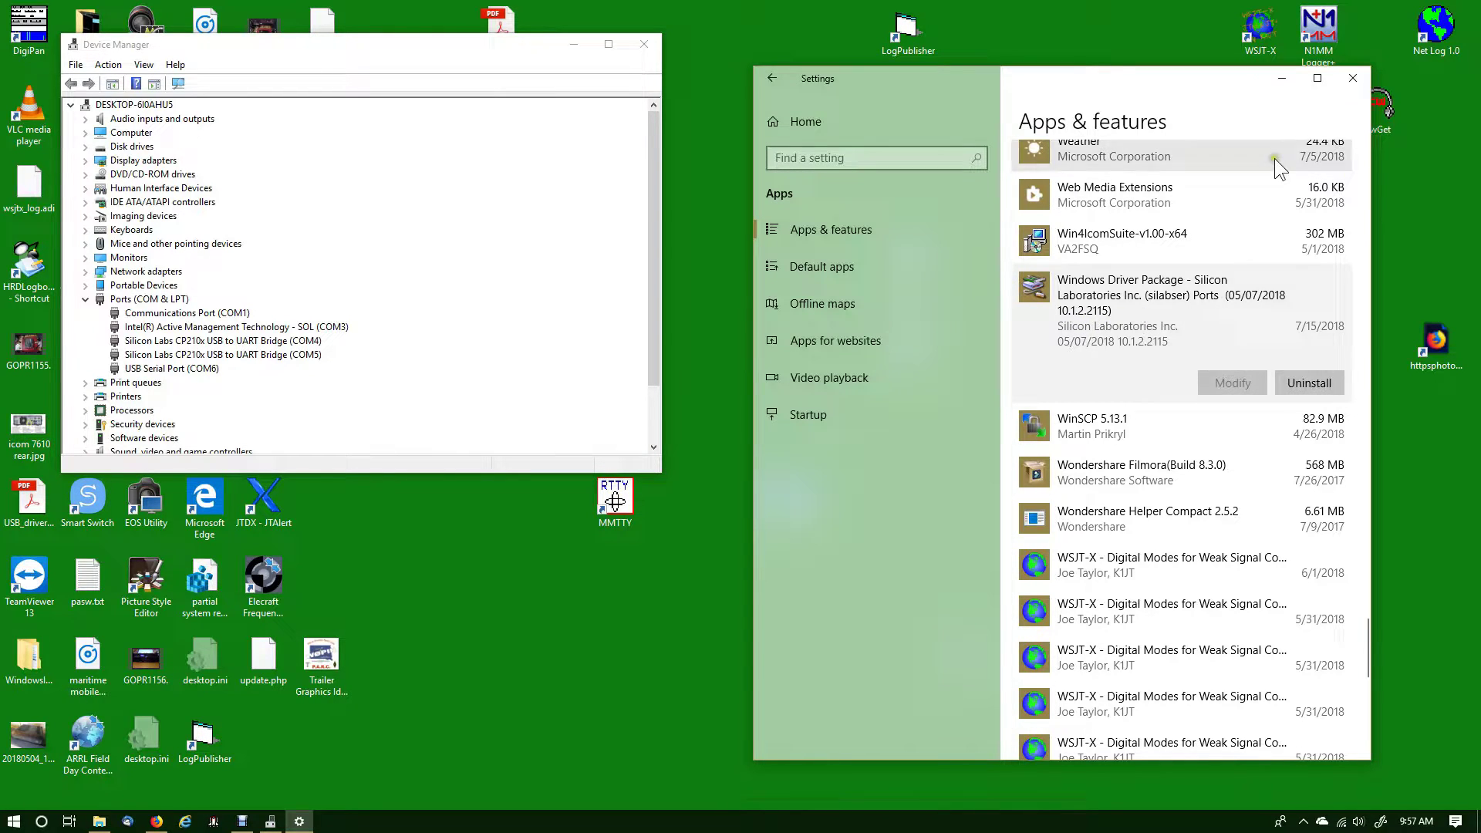
click(1282, 78)
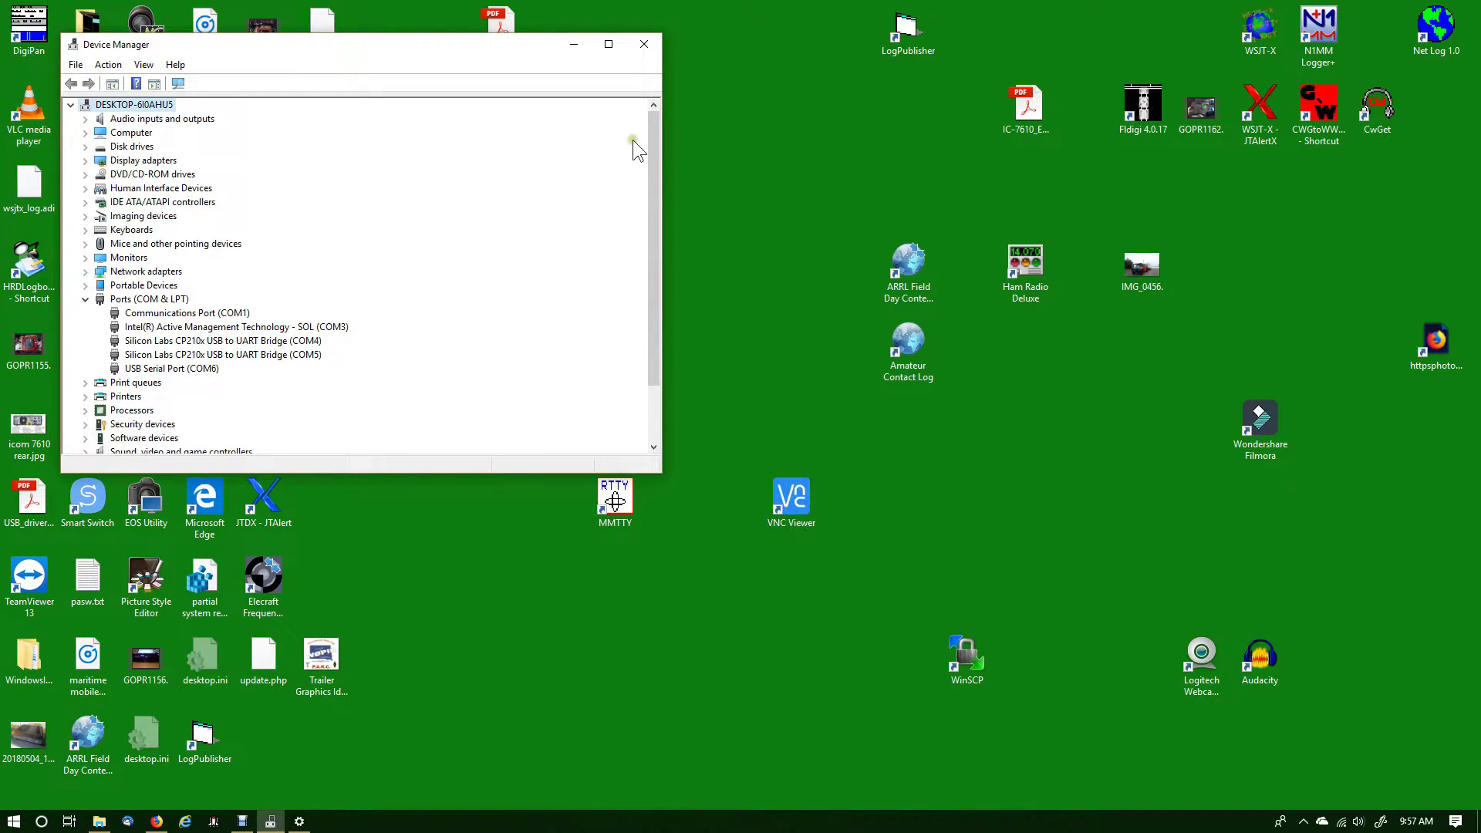
click(572, 48)
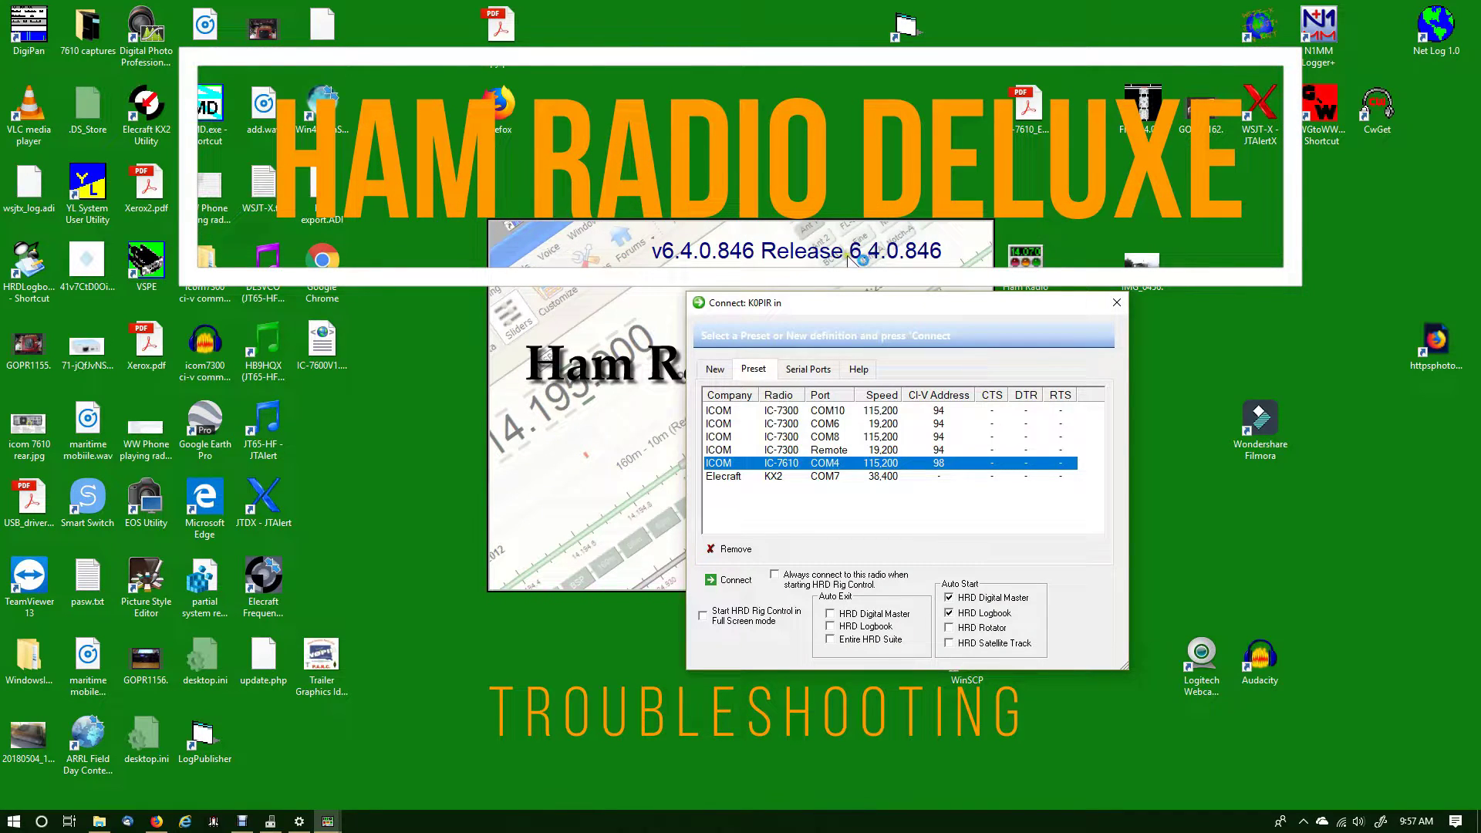
- Connect Ham Radio Deluxe to the ICOM IC-7610 on COM4 at 115200 and start Digital Master with the Main Identity
click(714, 371)
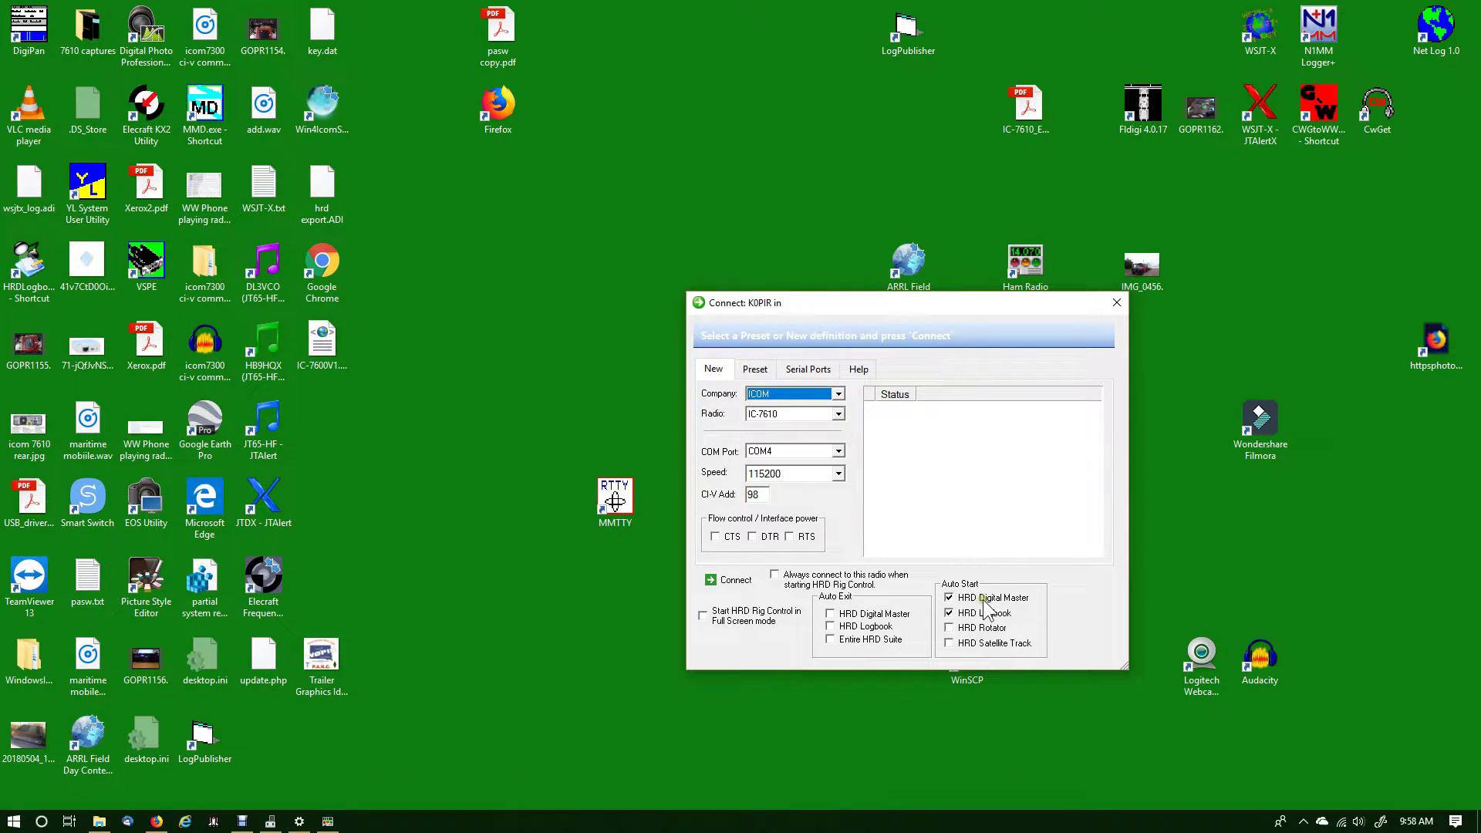
click(736, 581)
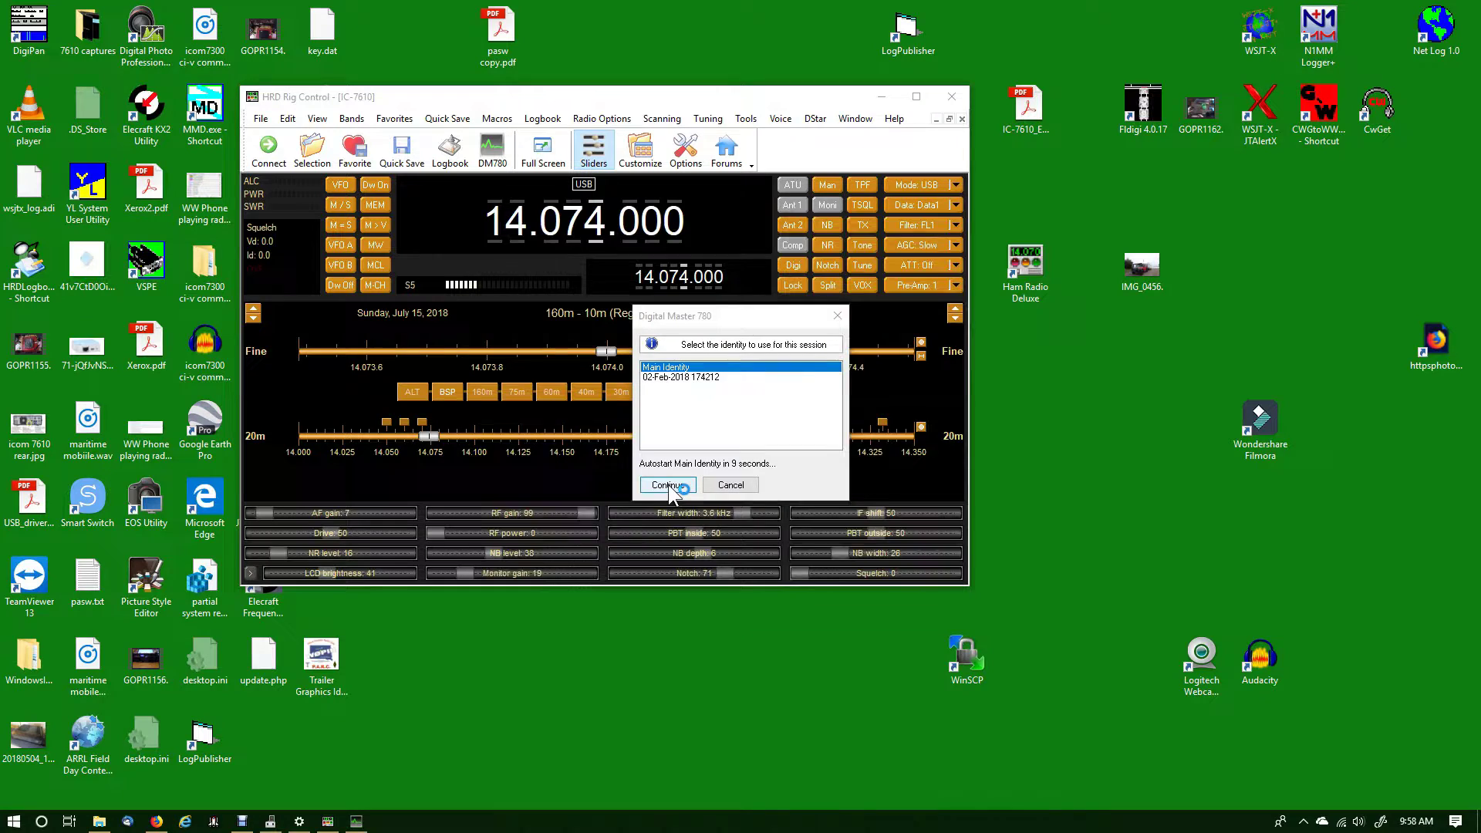
click(668, 484)
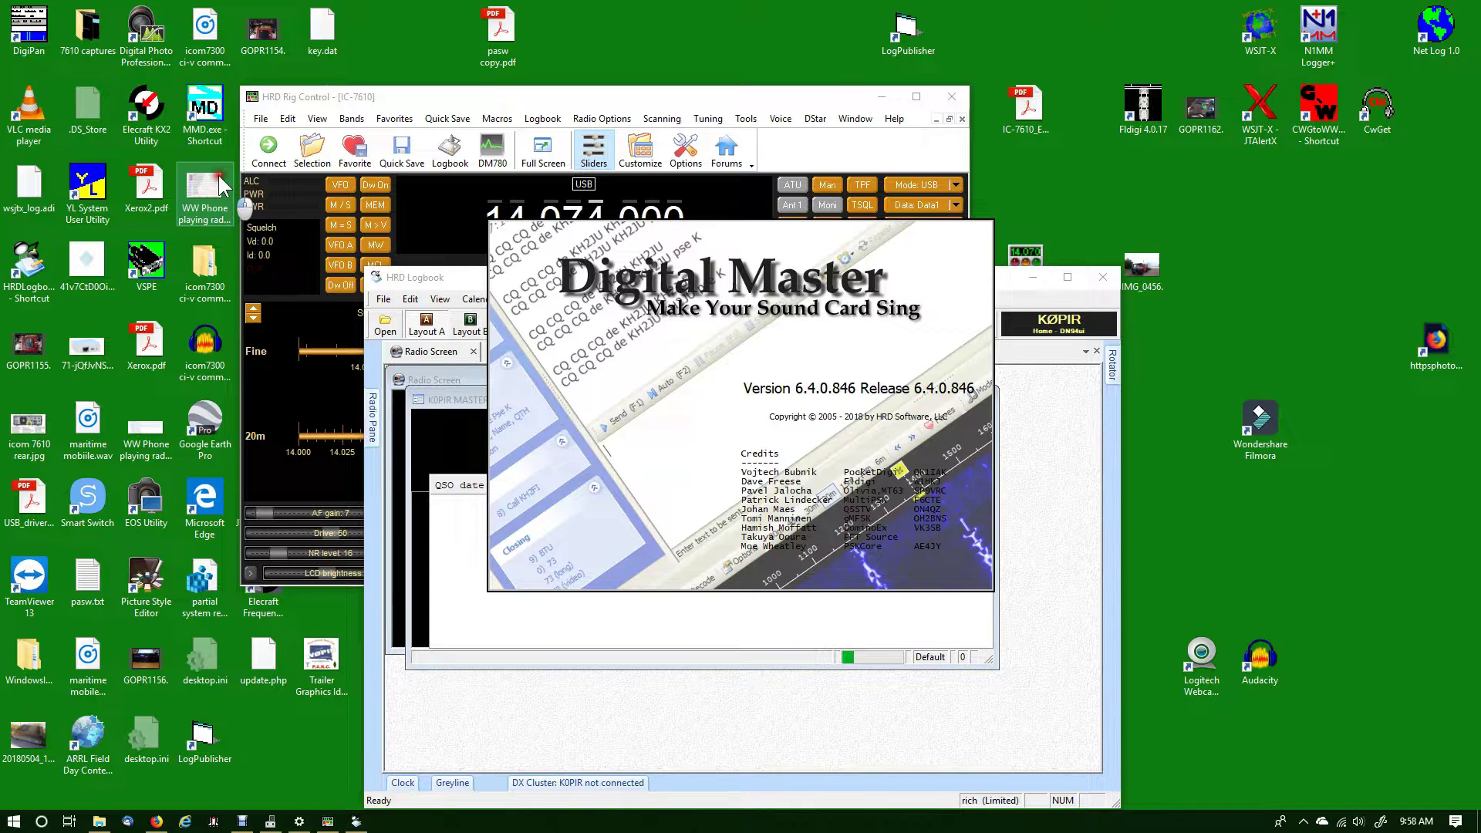
click(389, 324)
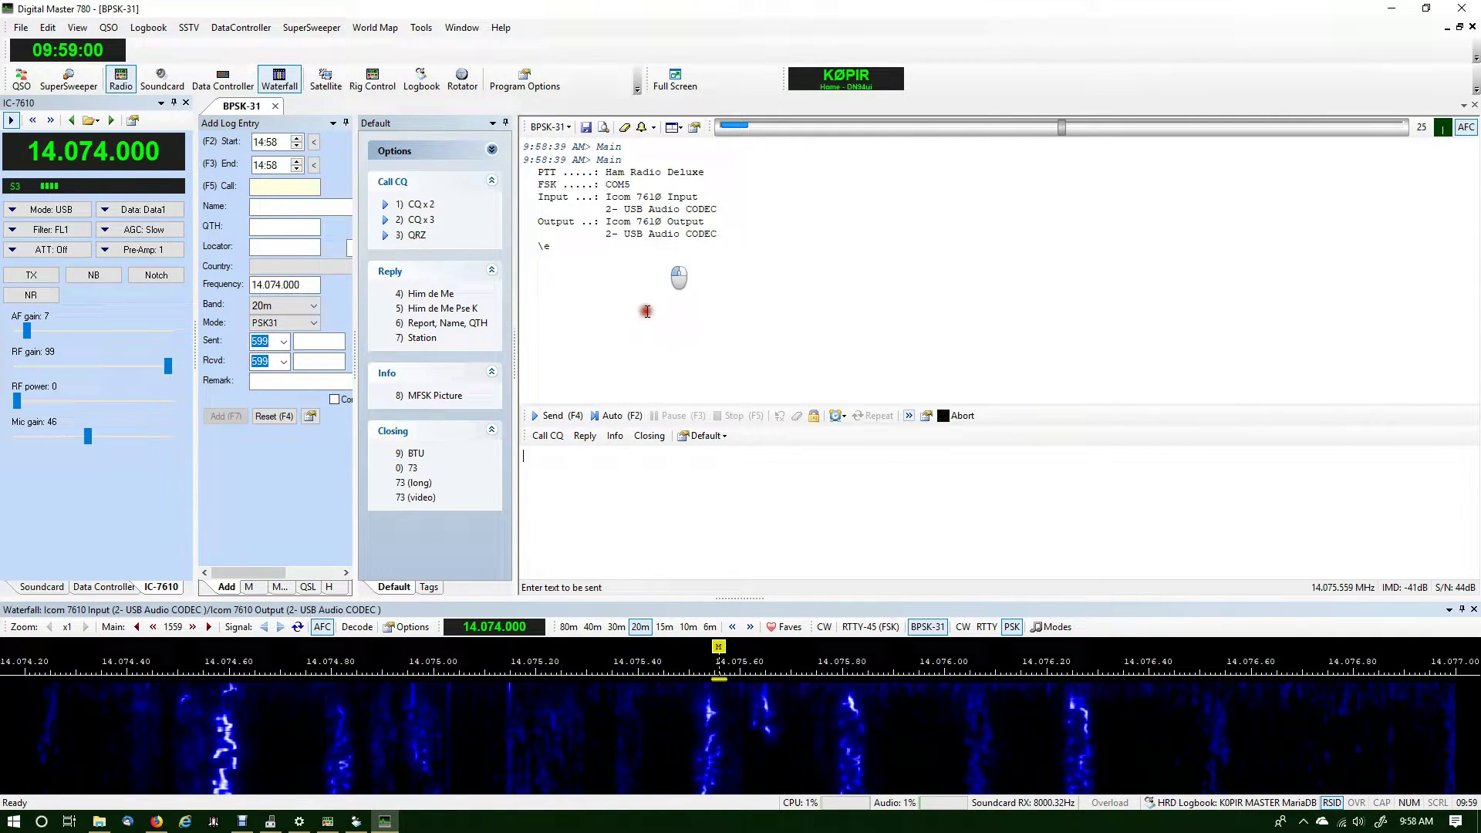
- Move the Digital Master waterfall marker to about 1390 Hz and check the IC-7610 in the HRD Rig Control window
click(631, 736)
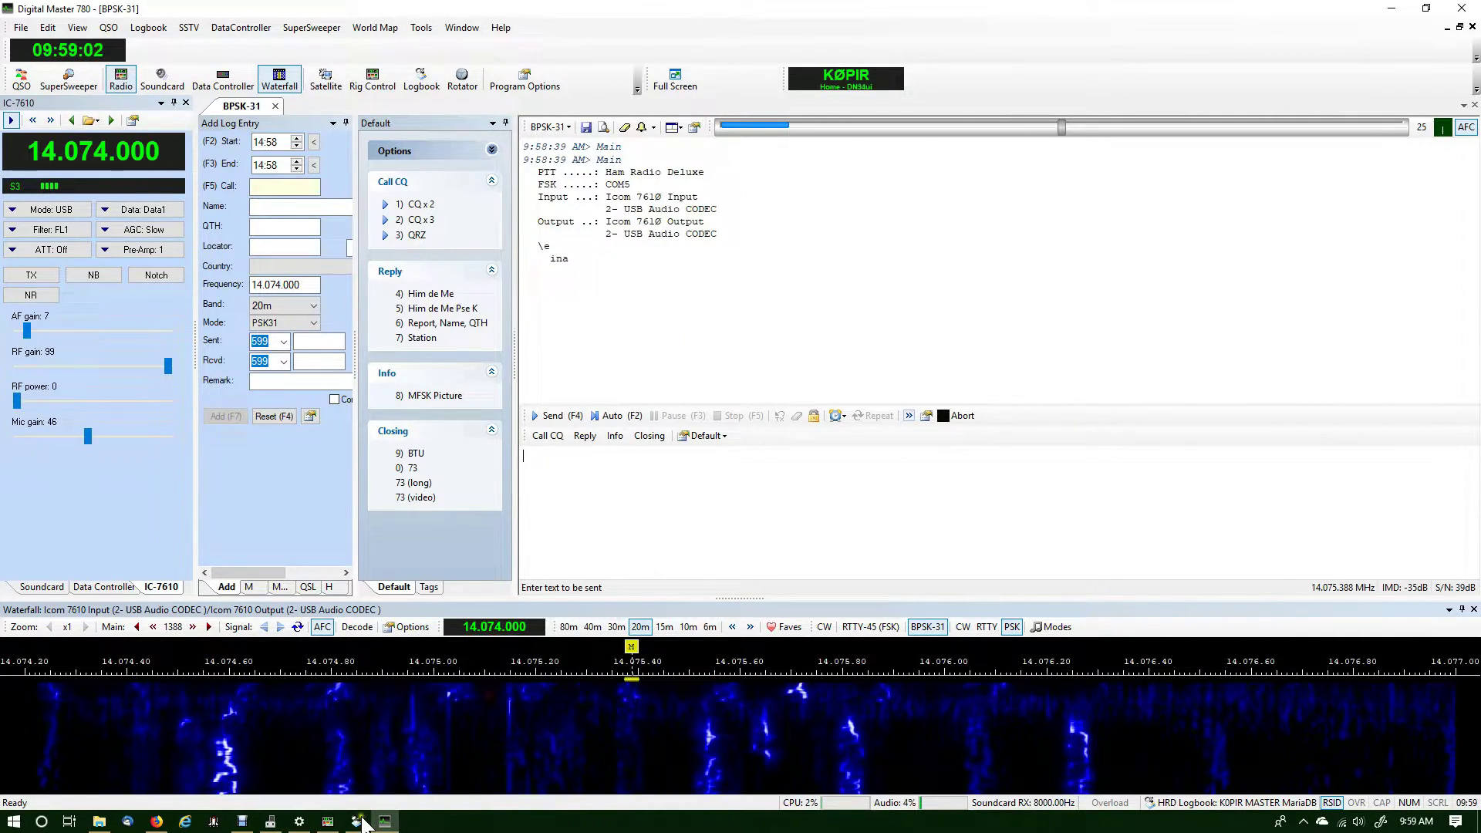
click(326, 822)
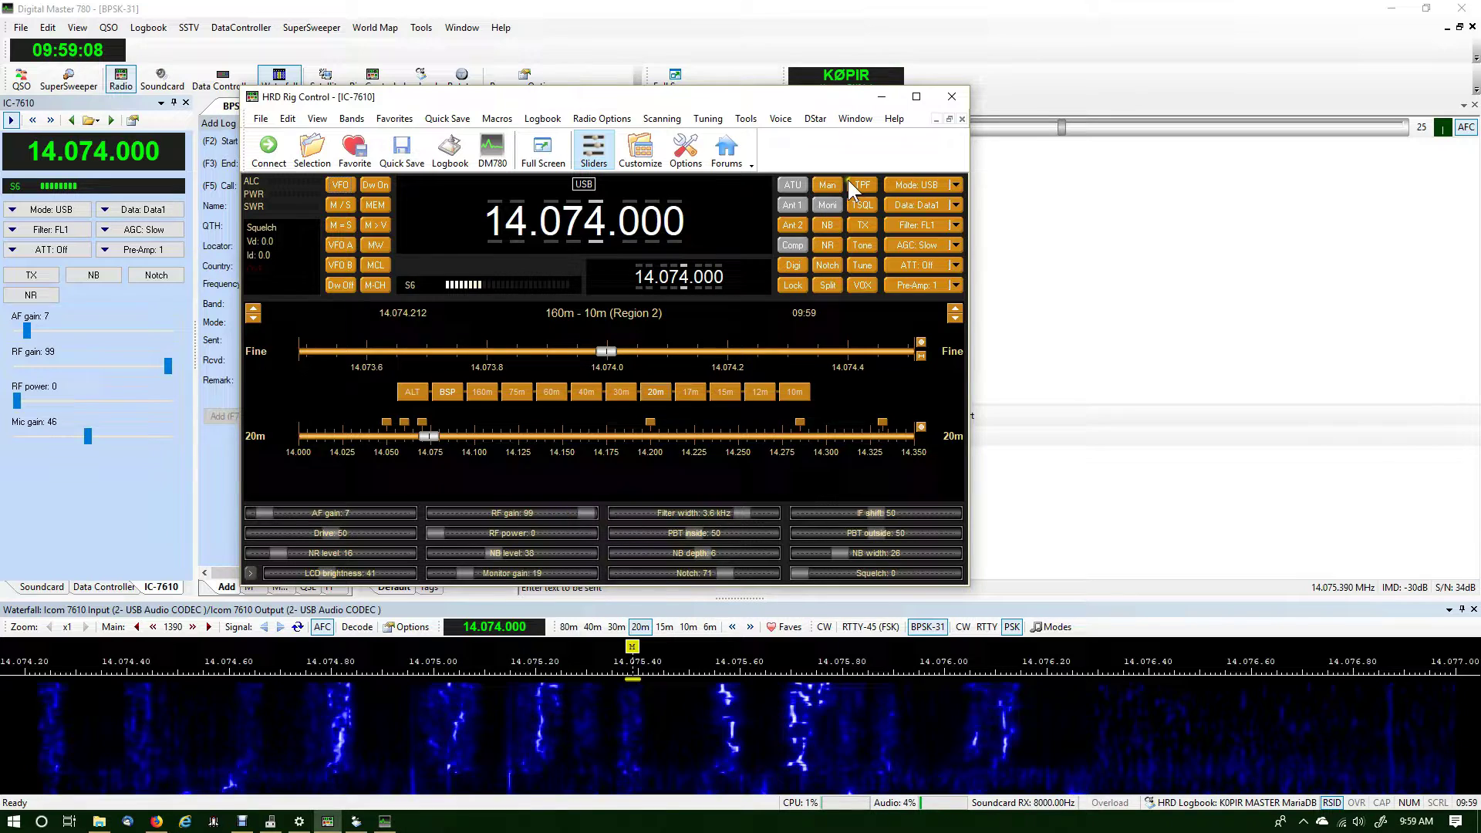
click(879, 98)
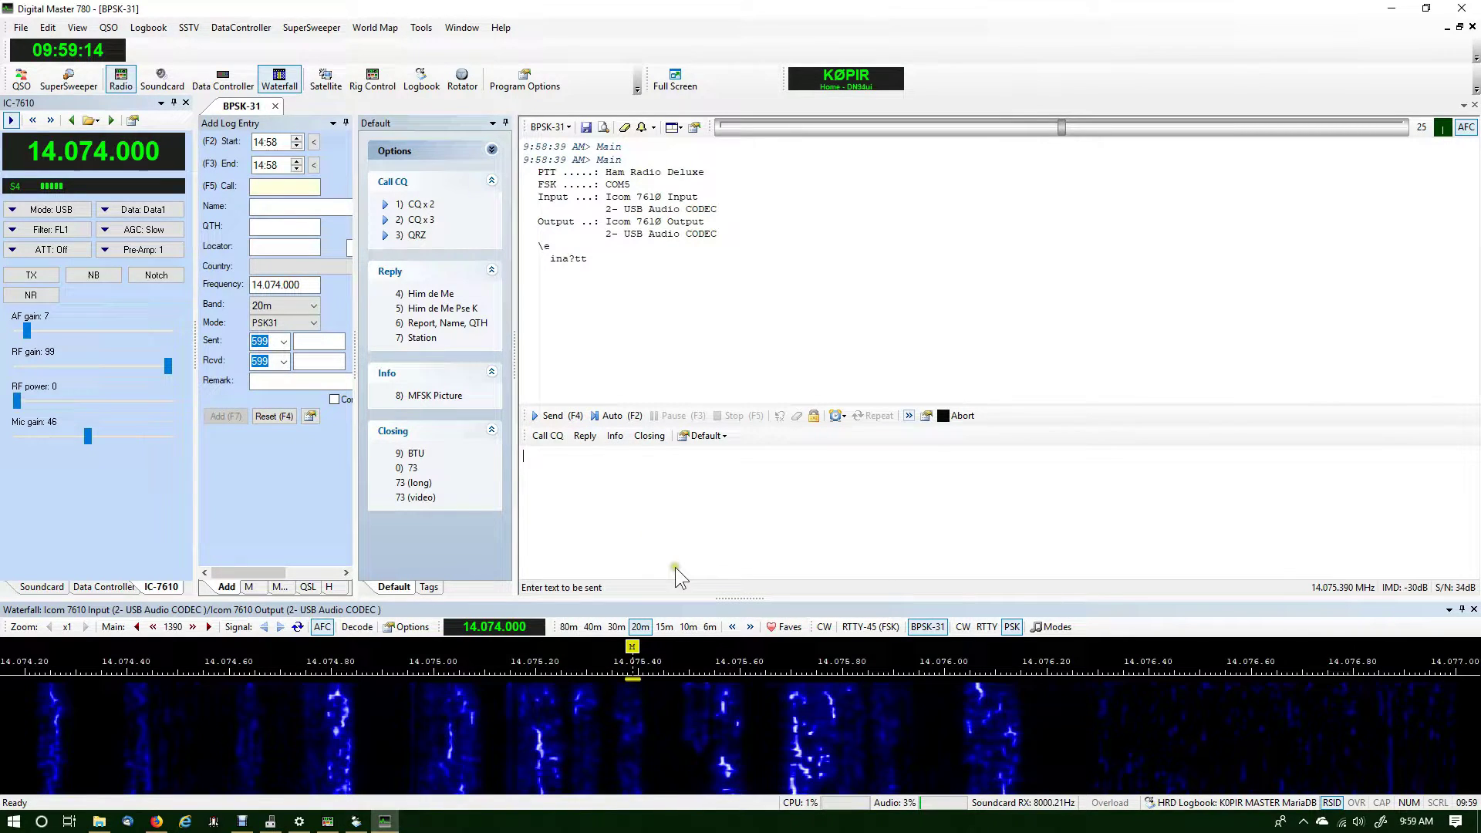
- Tune the radio to 14.070.000 on the 20m band and make a short BPSK-31 test transmission
click(640, 627)
click(669, 654)
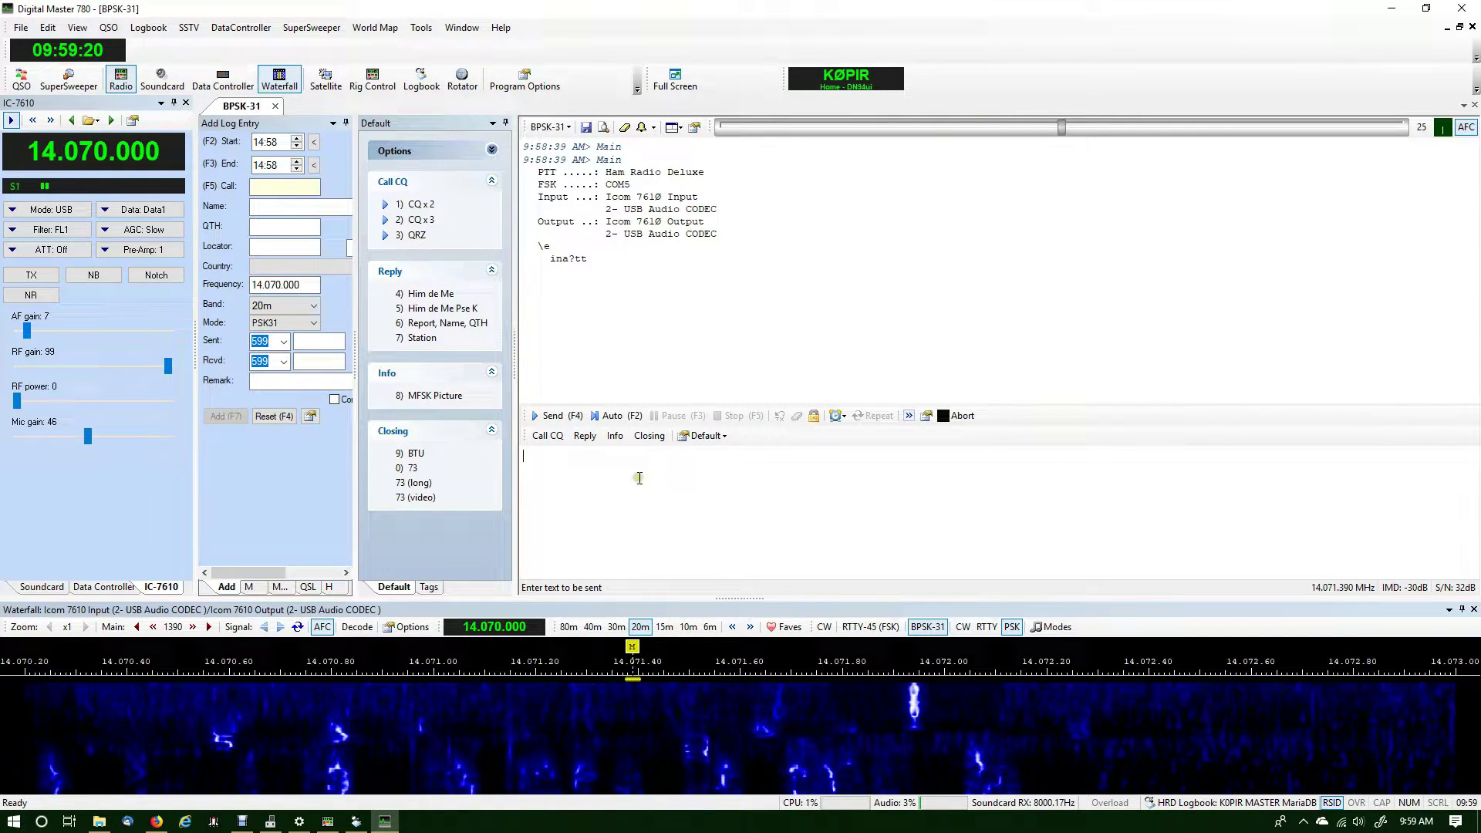
click(566, 437)
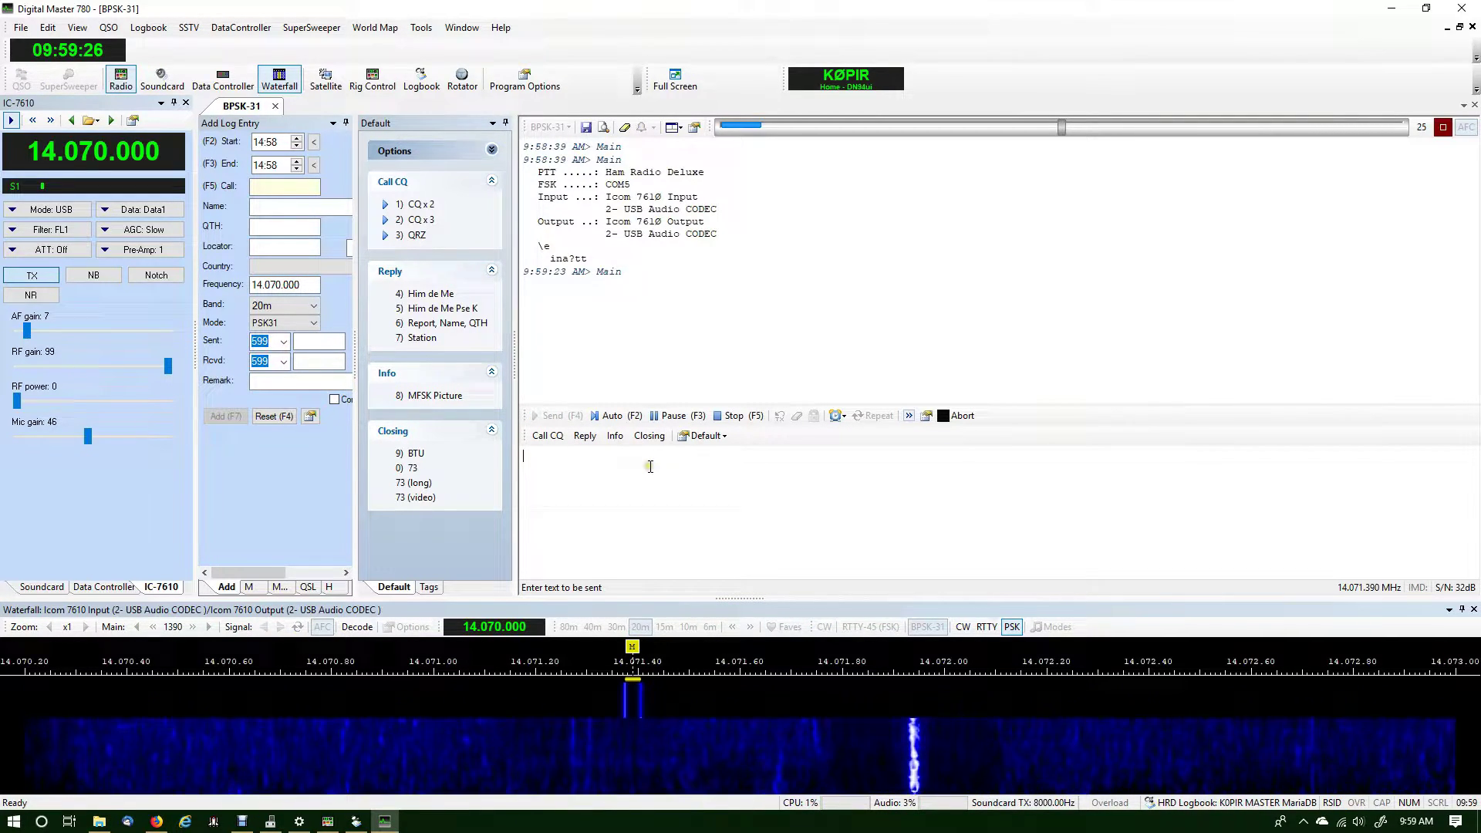
click(719, 419)
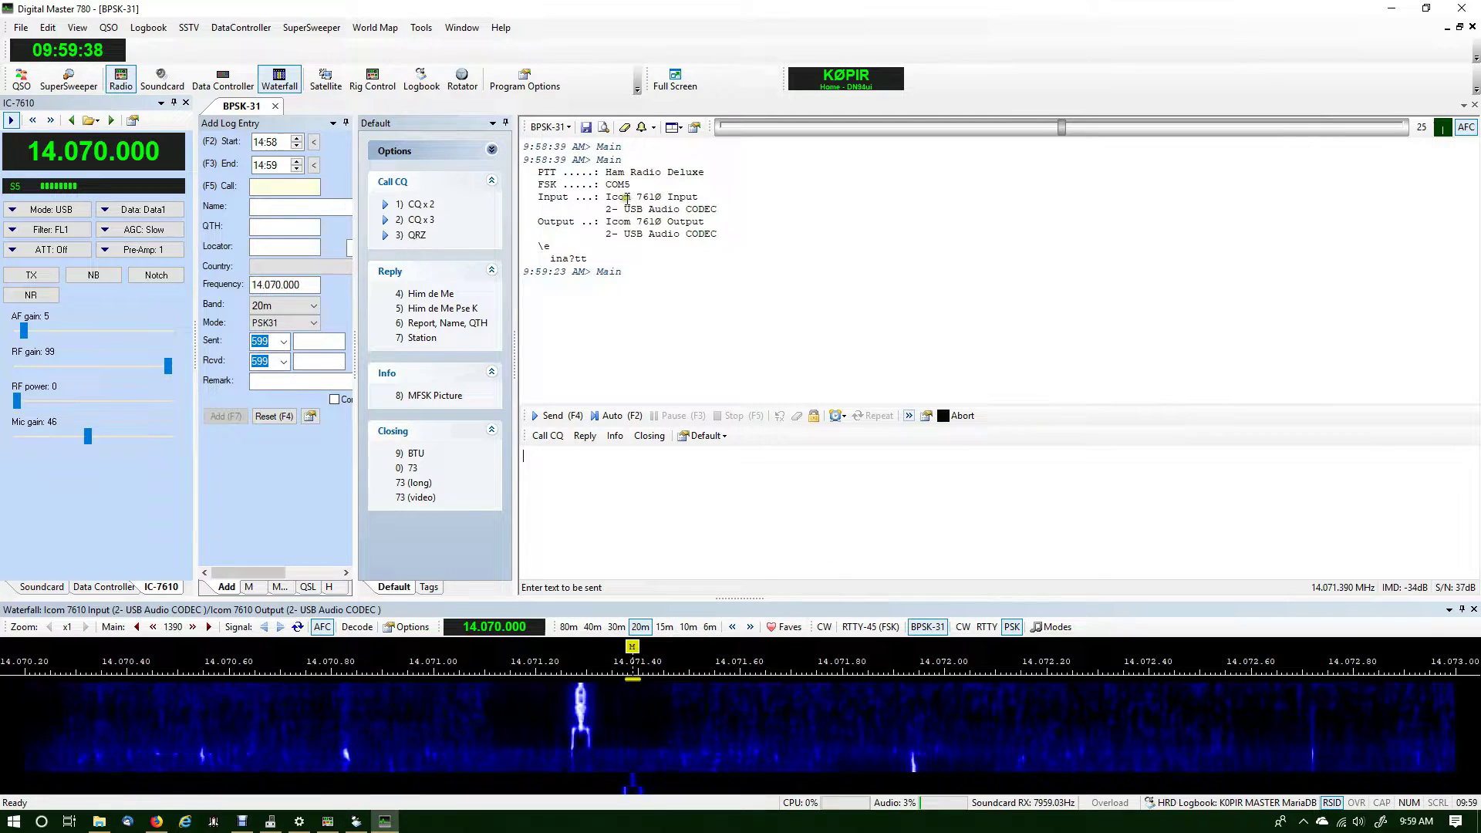
- In the PTT program options, connect to the HRD User Interface at localhost, port 7809, and save the radio pane configuration
click(520, 81)
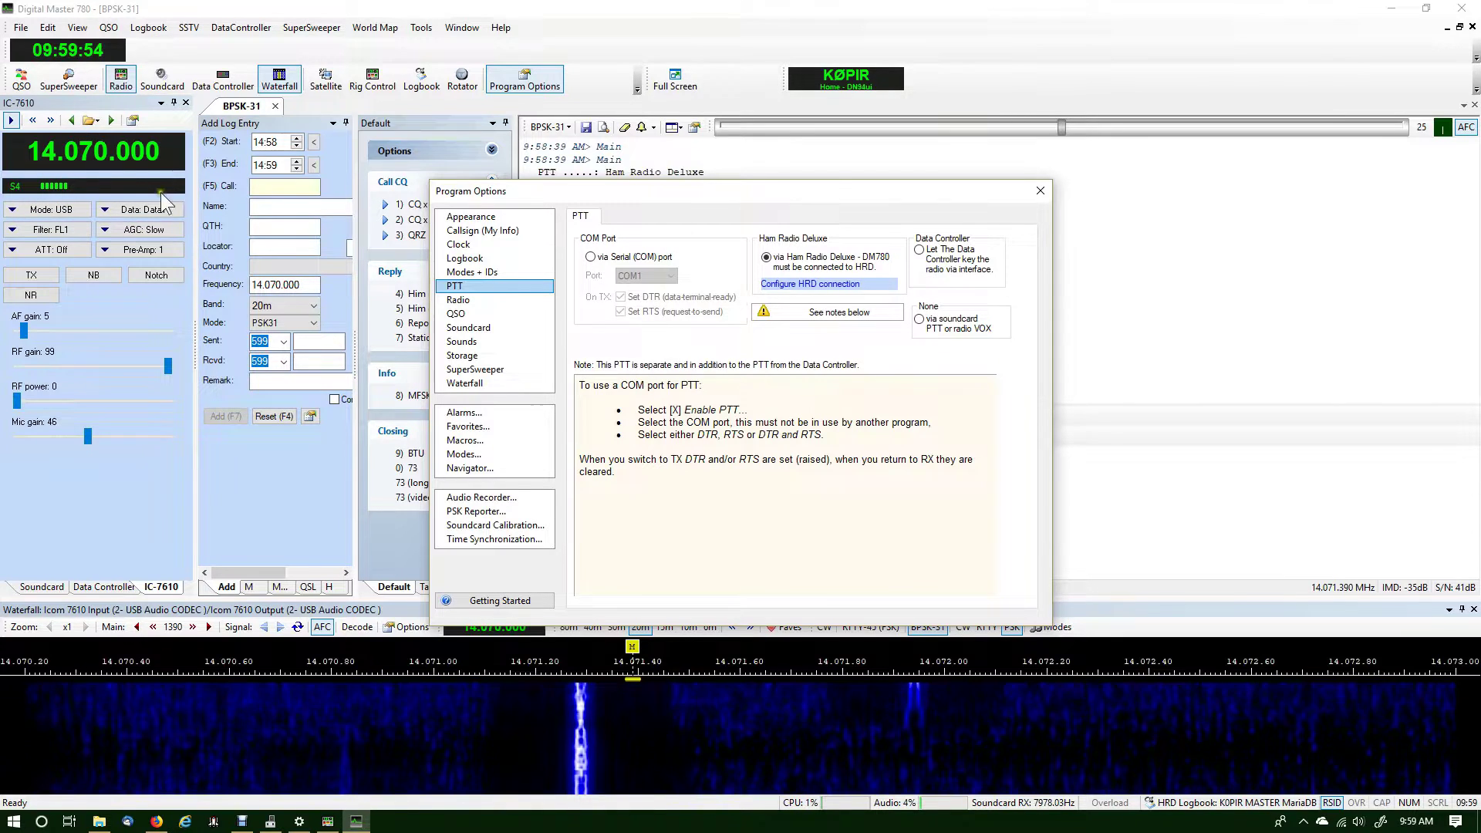
click(804, 289)
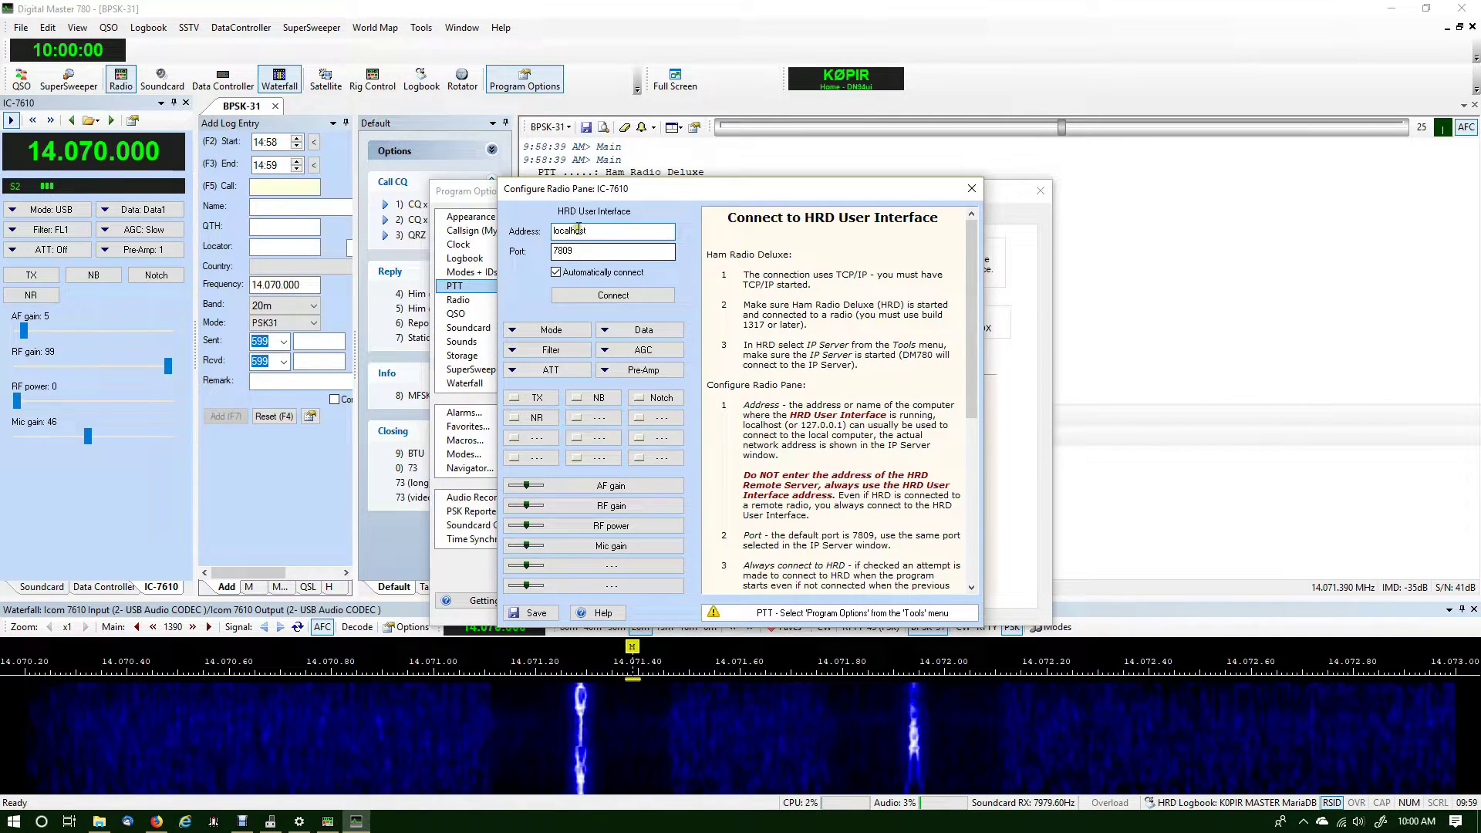
text(9)
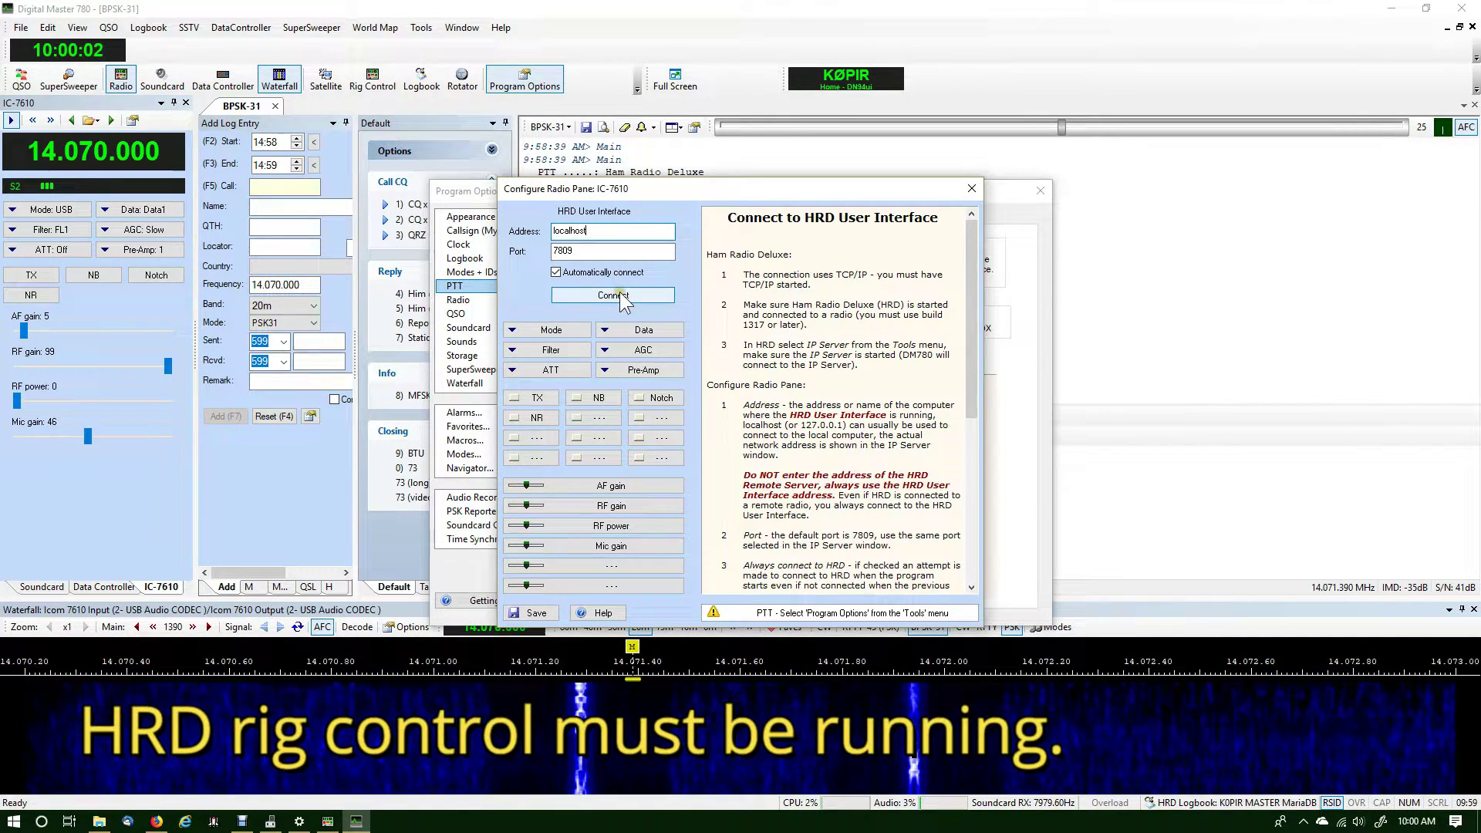
click(633, 293)
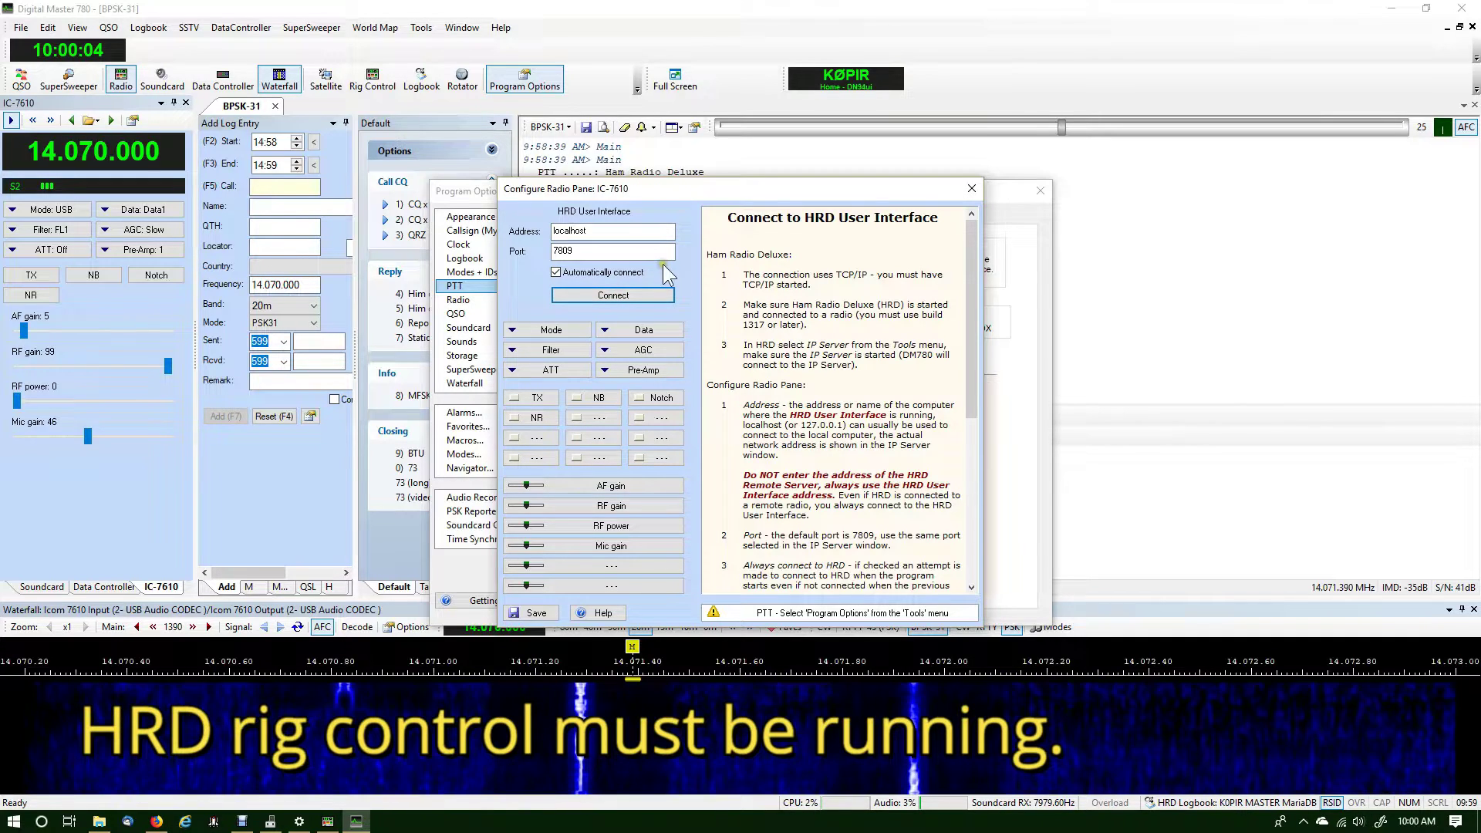
click(537, 614)
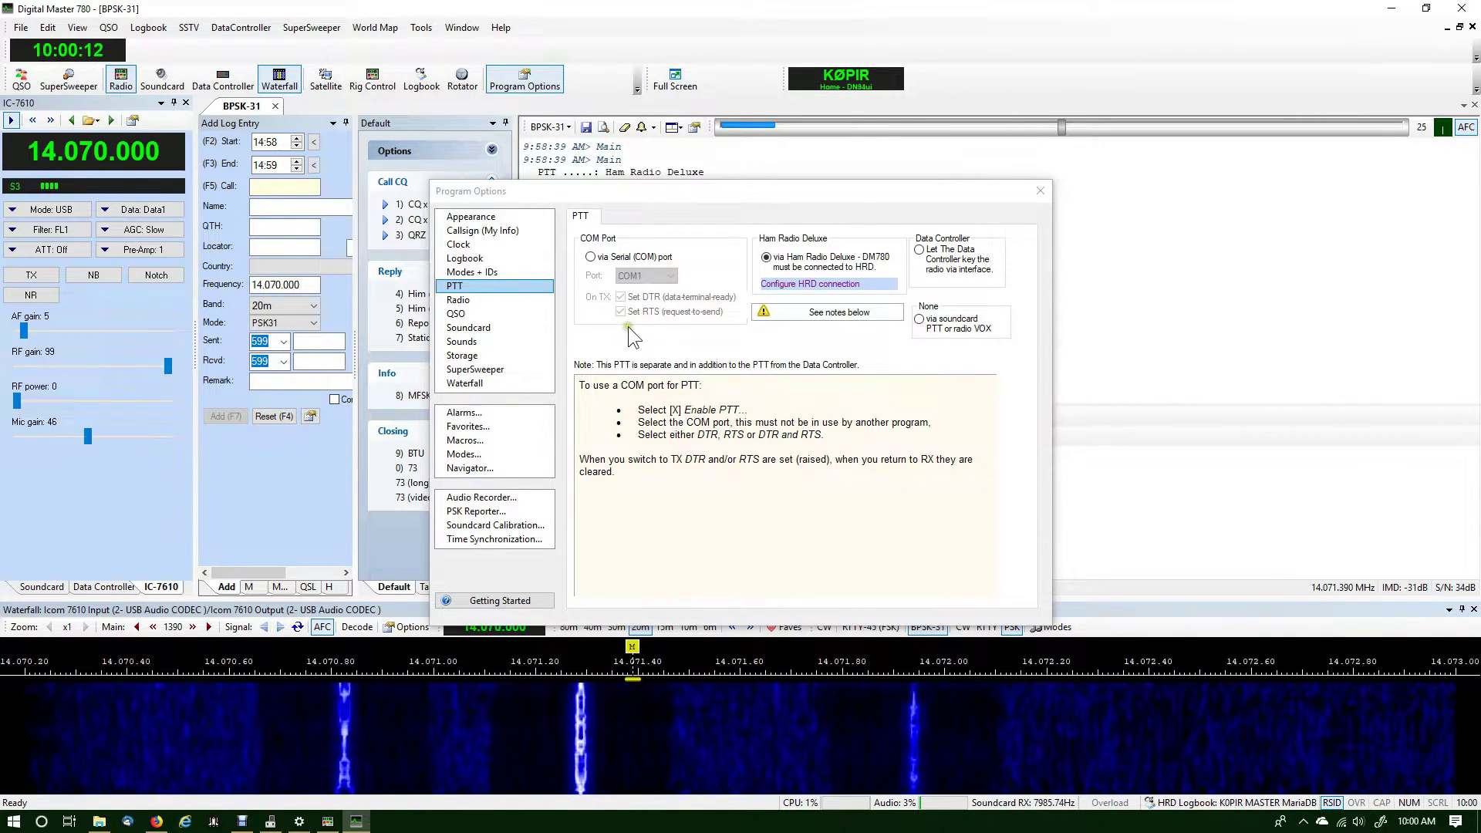
- Check the Icom 7610 Output playback device's speaker level from the transmit soundcard settings
click(472, 328)
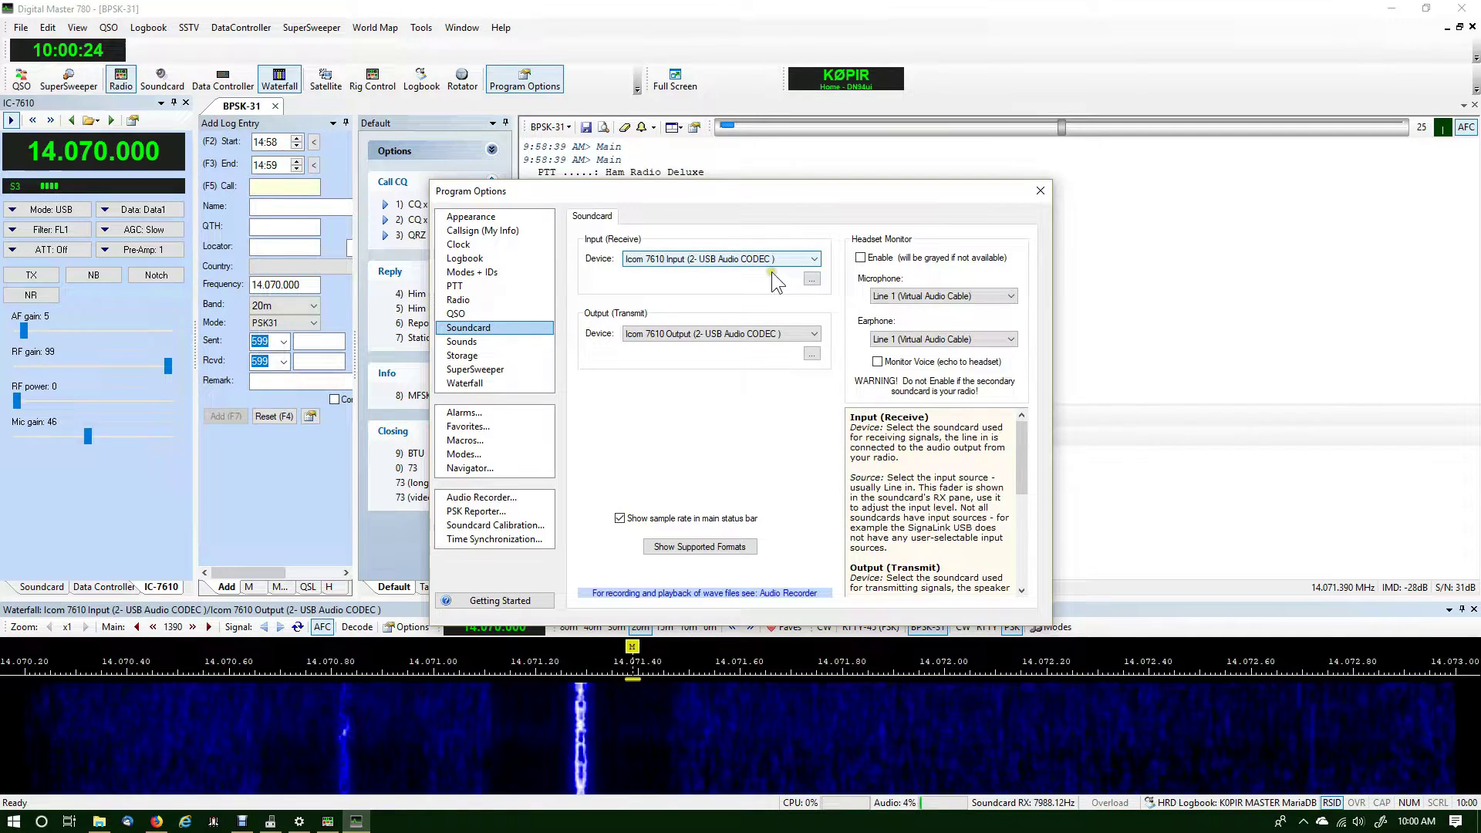
click(811, 353)
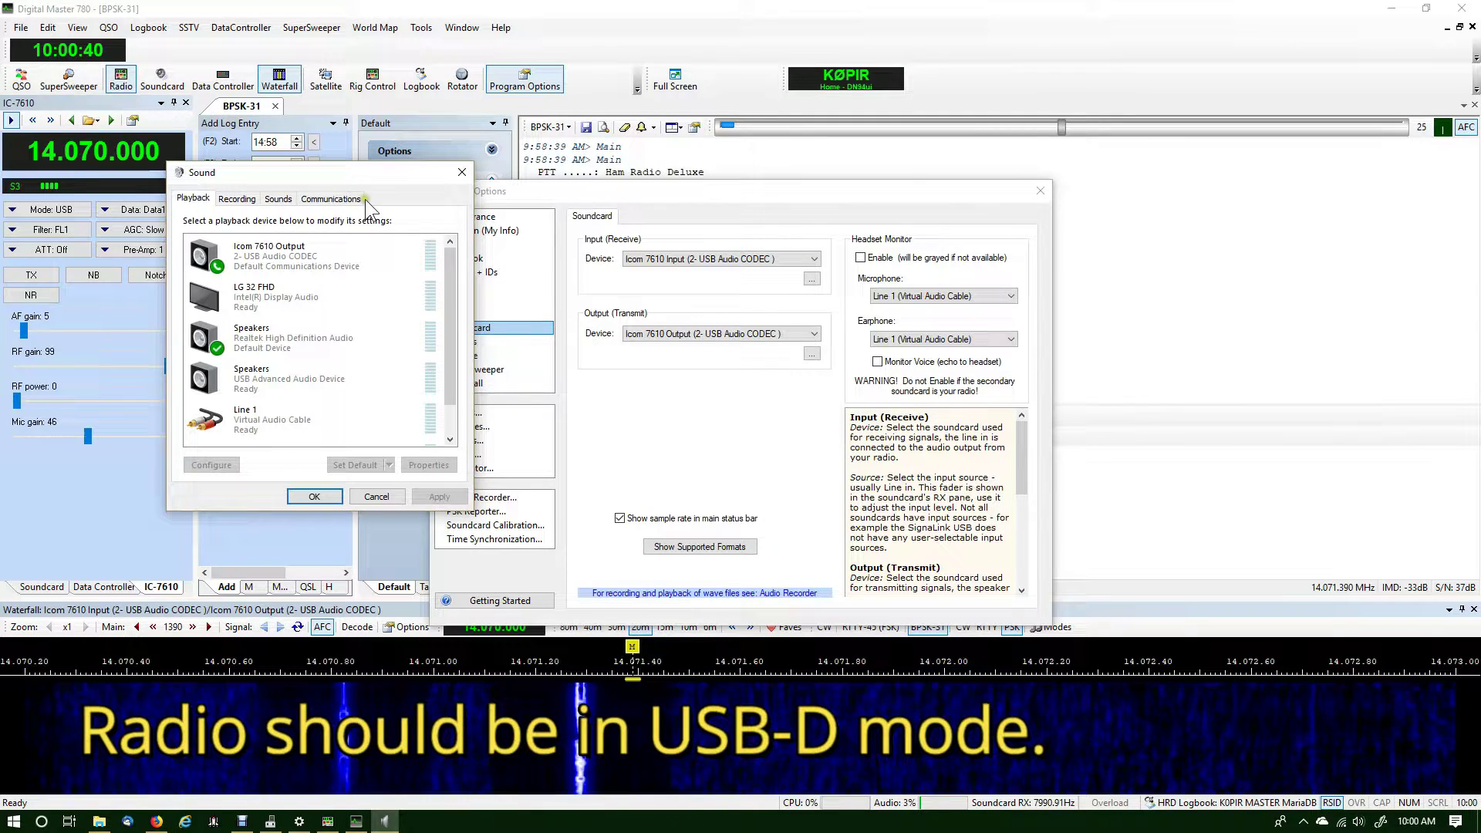
double_click(276, 262)
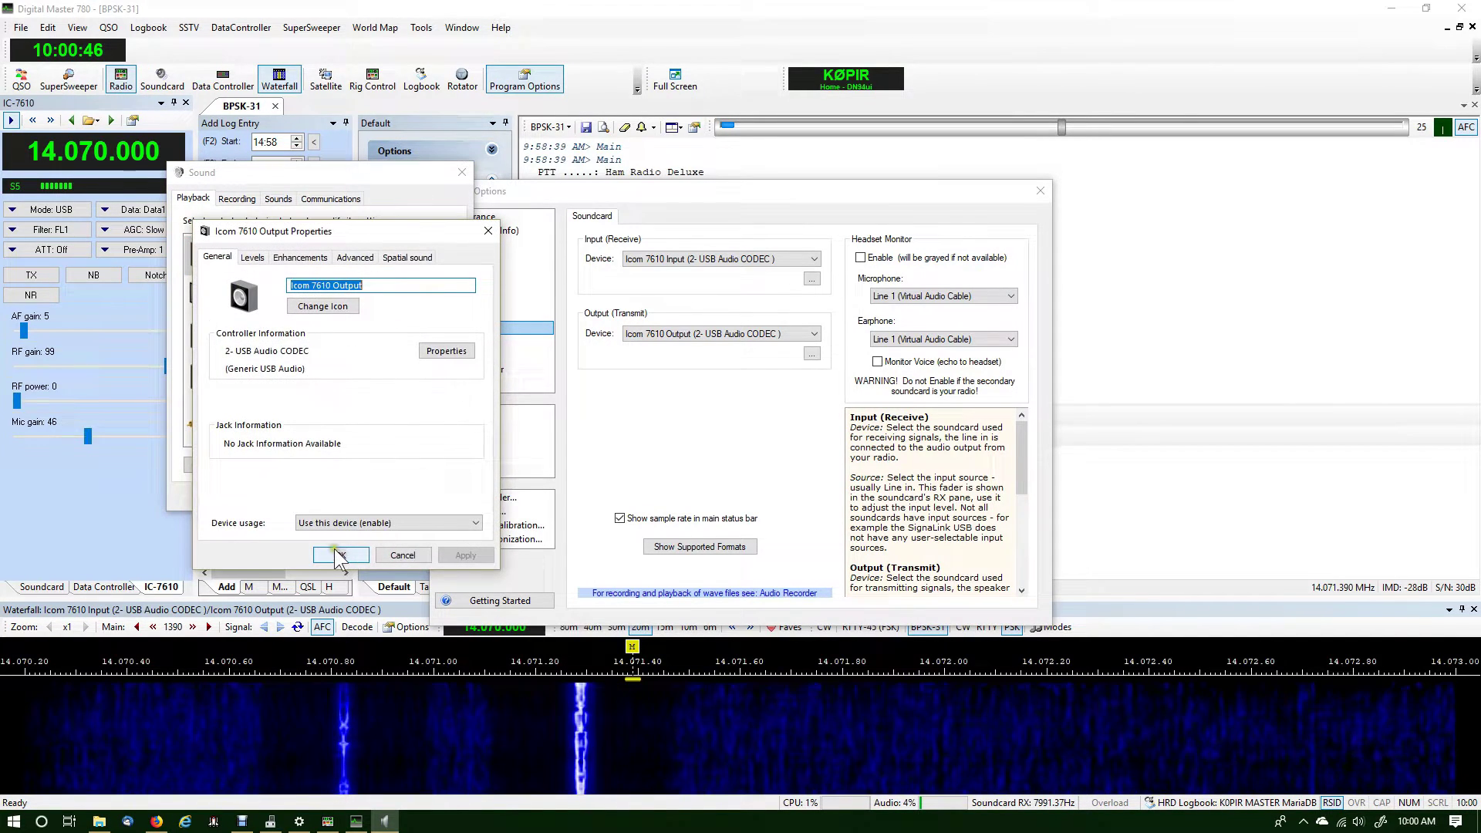
click(250, 257)
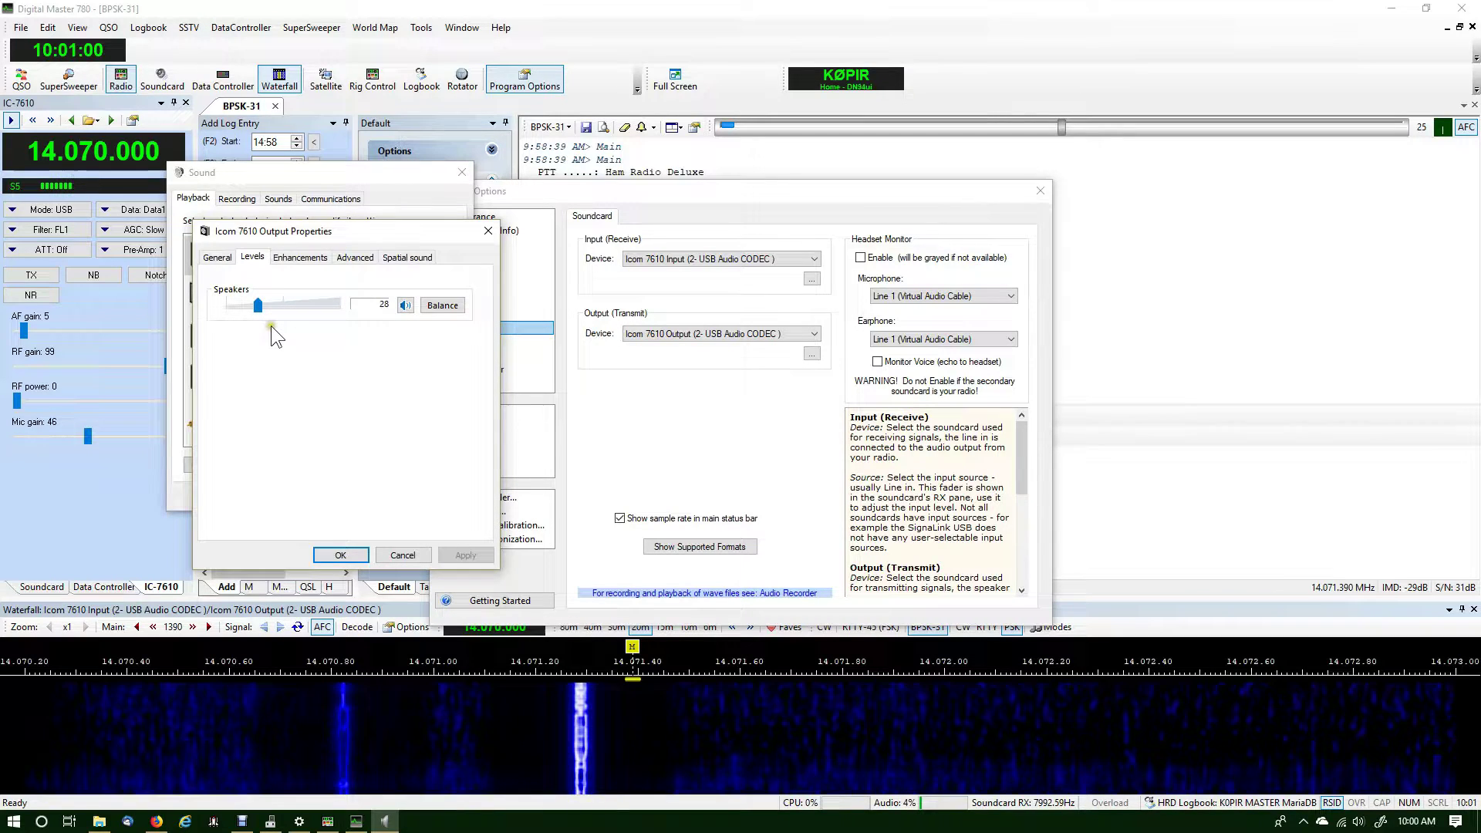
click(337, 555)
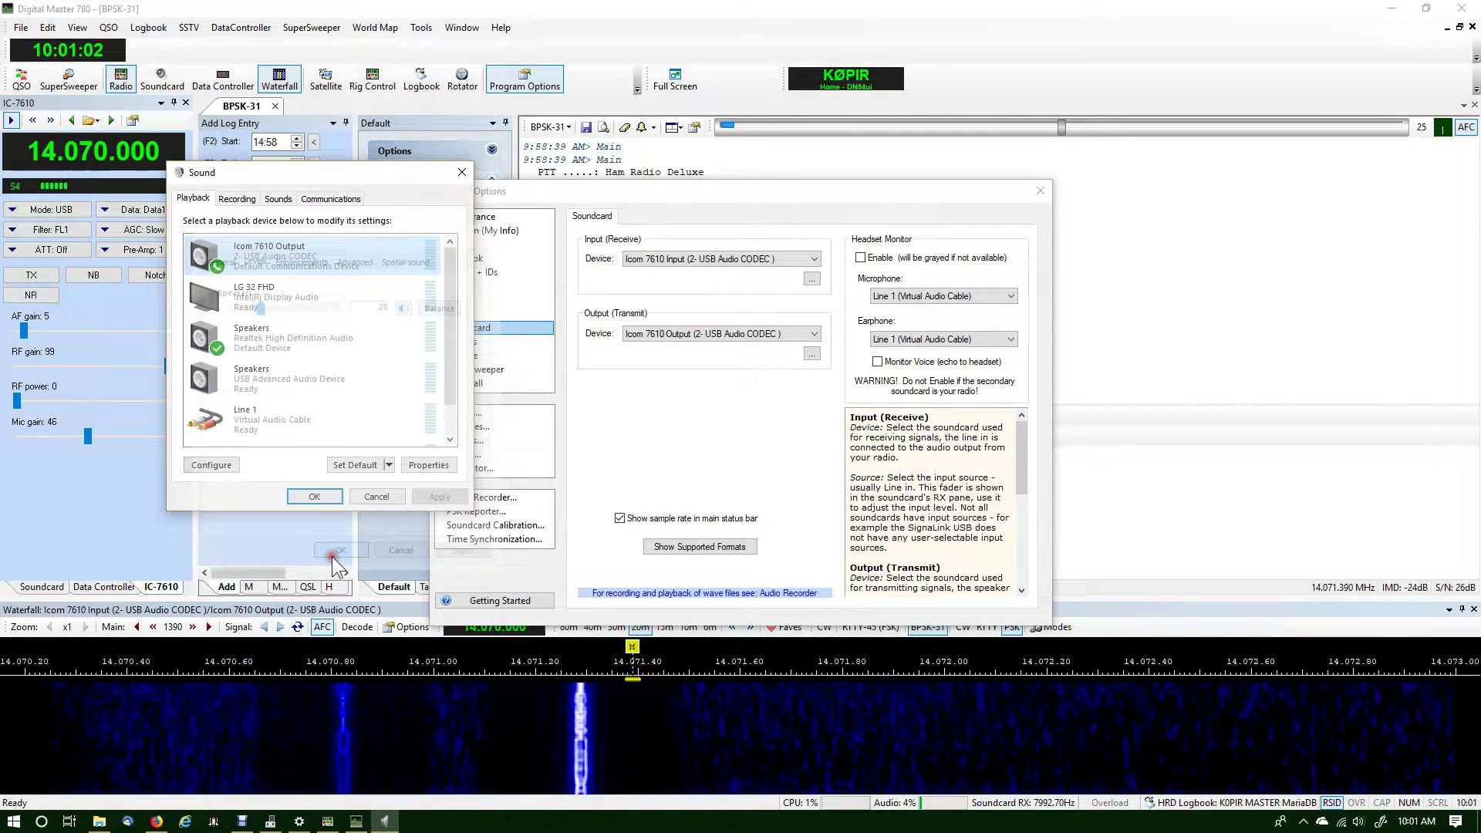
click(312, 496)
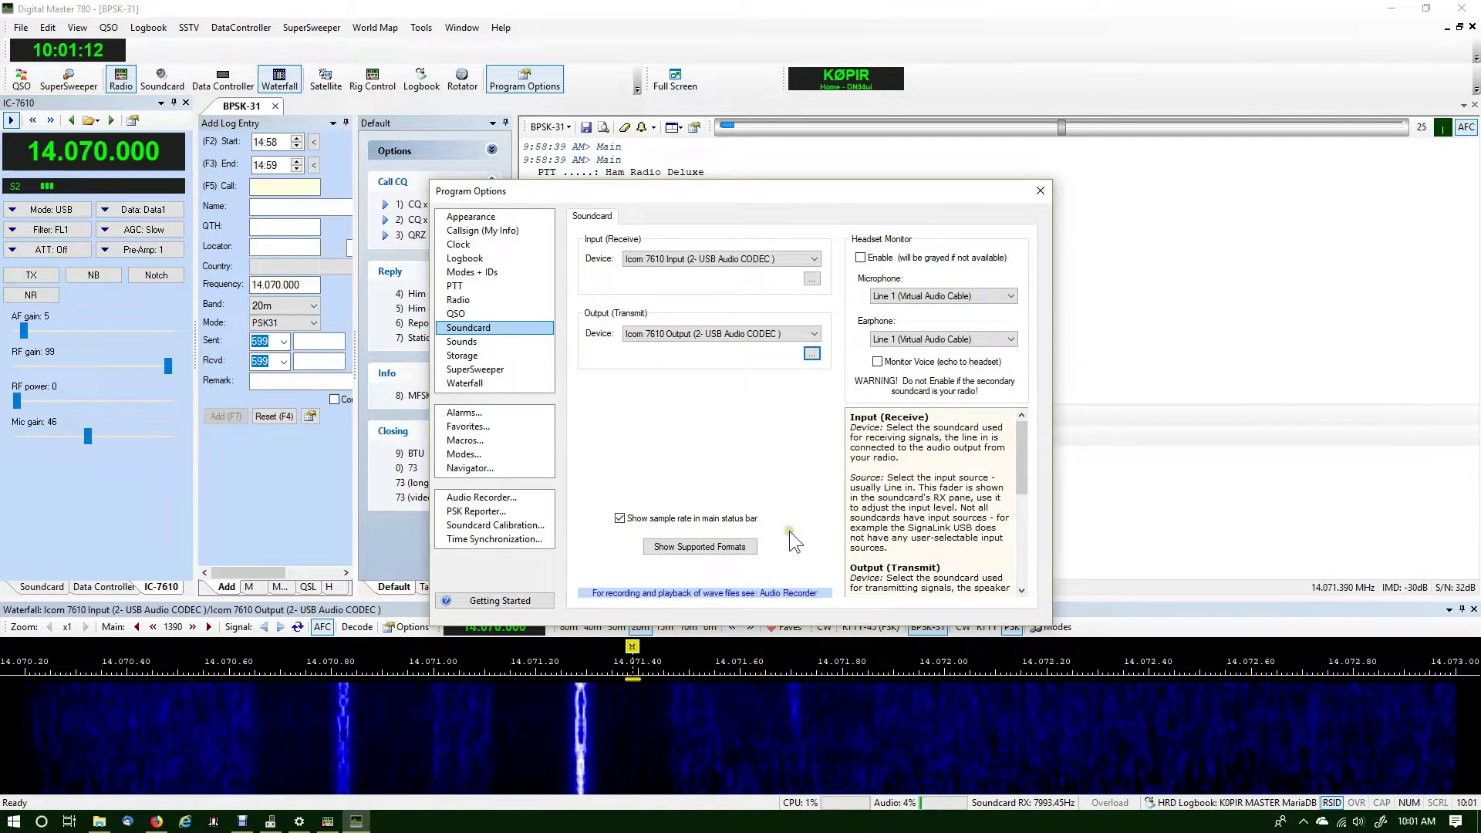
- From the receive soundcard settings, set the Icom 7610 Input recording device's microphone level to 39 and close the program options
click(811, 278)
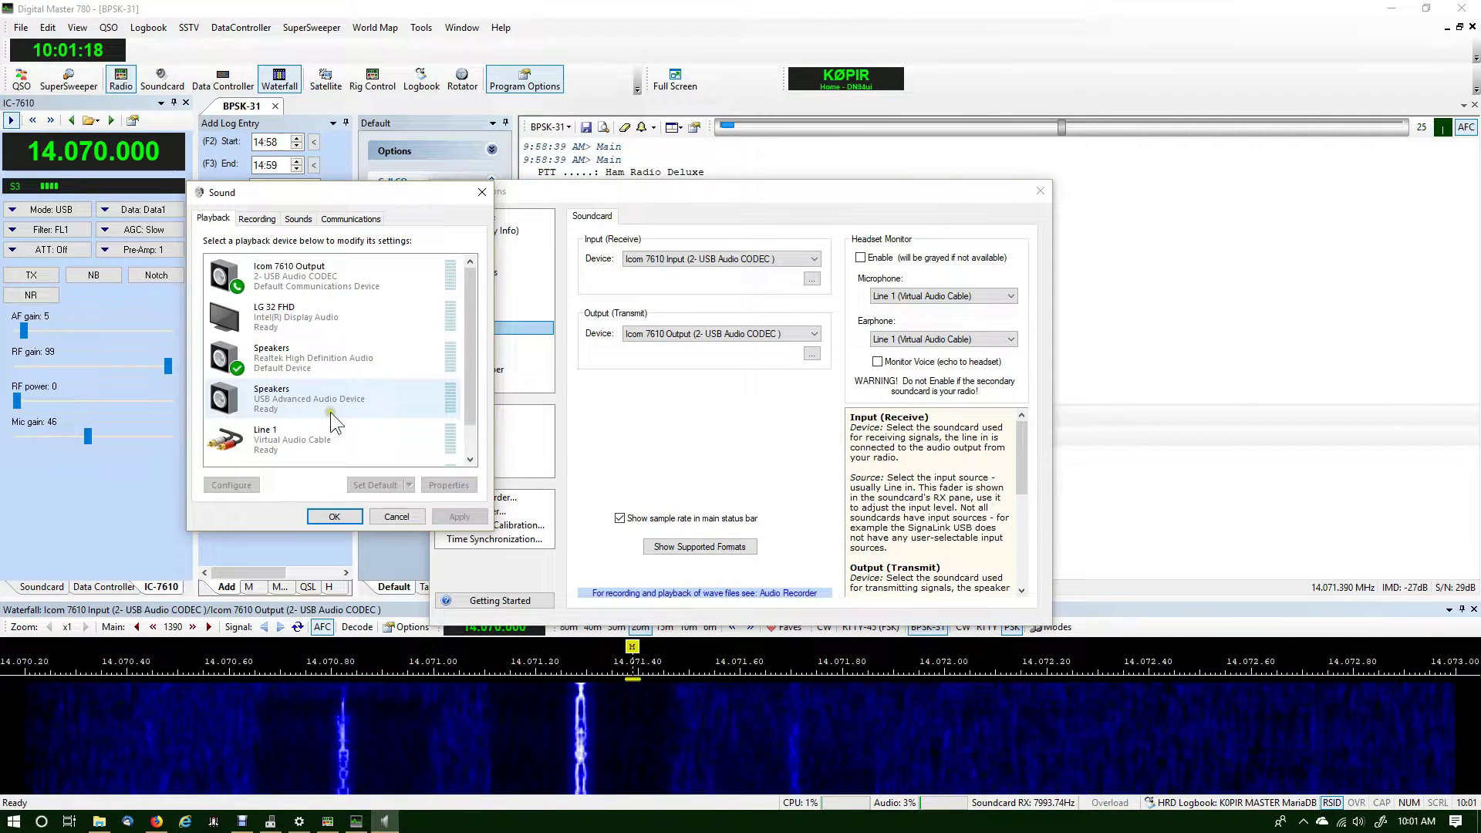
click(255, 220)
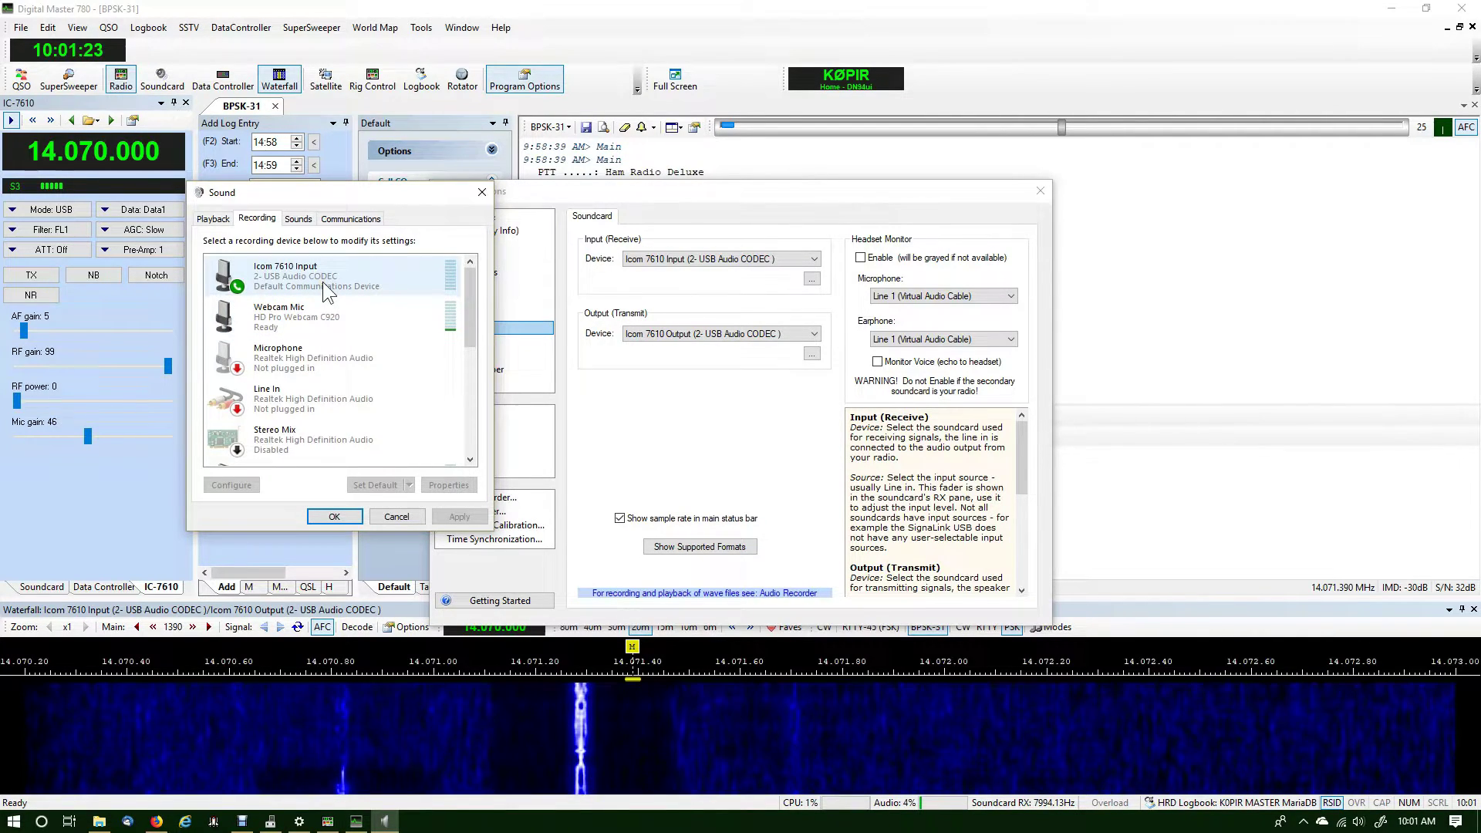
double_click(323, 280)
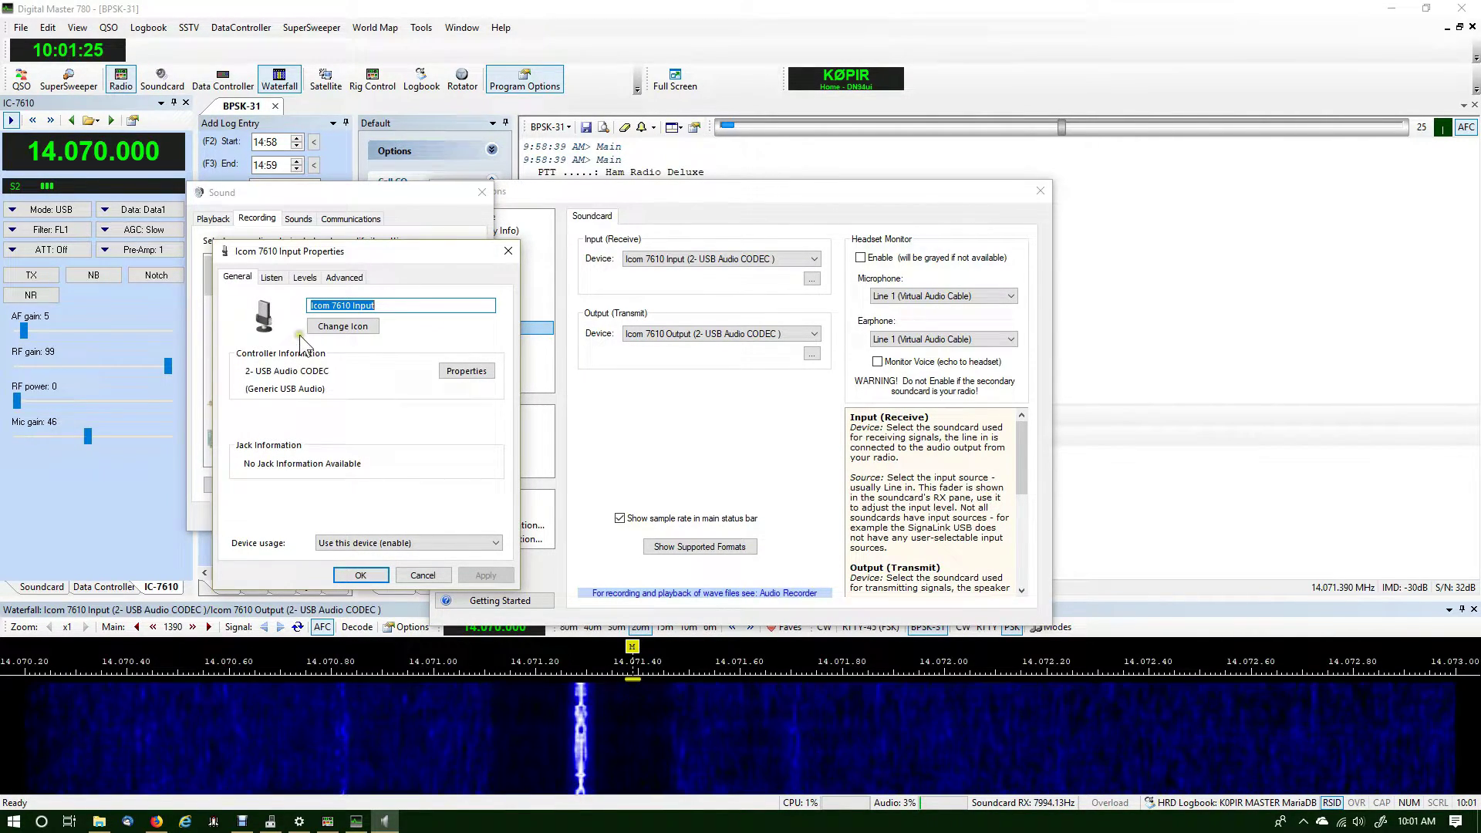
click(305, 277)
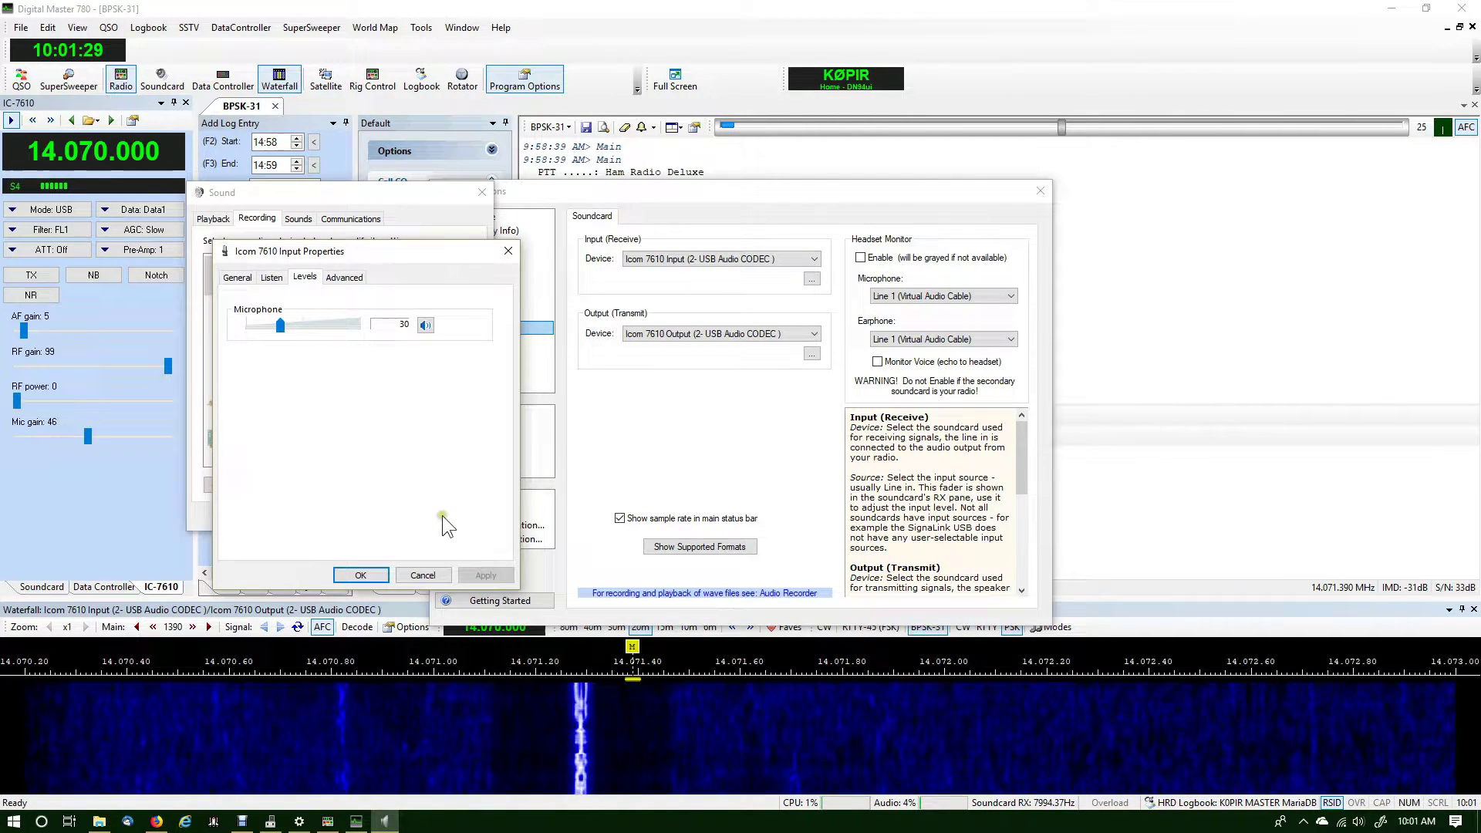
drag(281, 325, 355, 347)
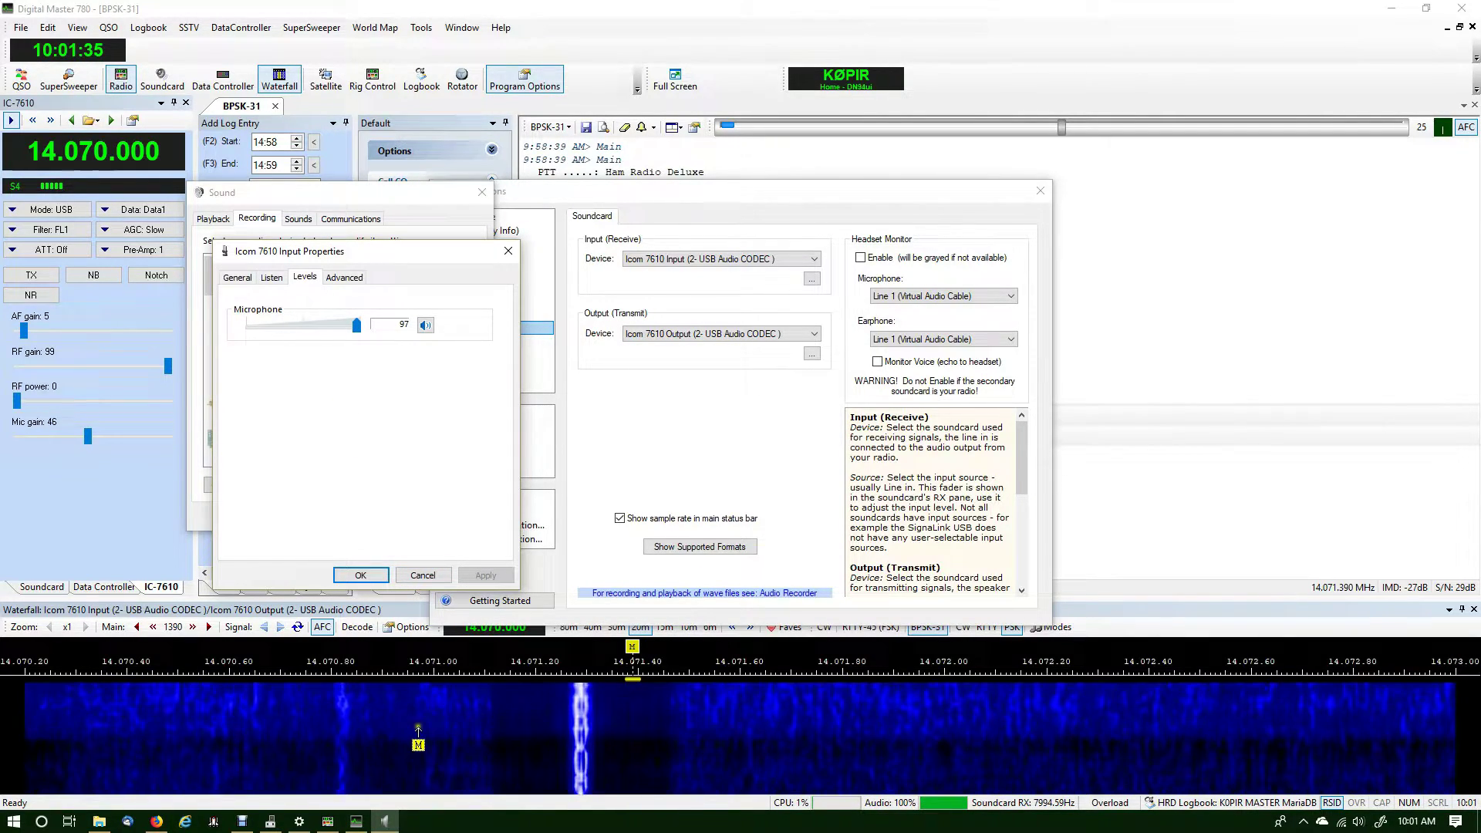
click(356, 326)
drag(354, 327, 290, 332)
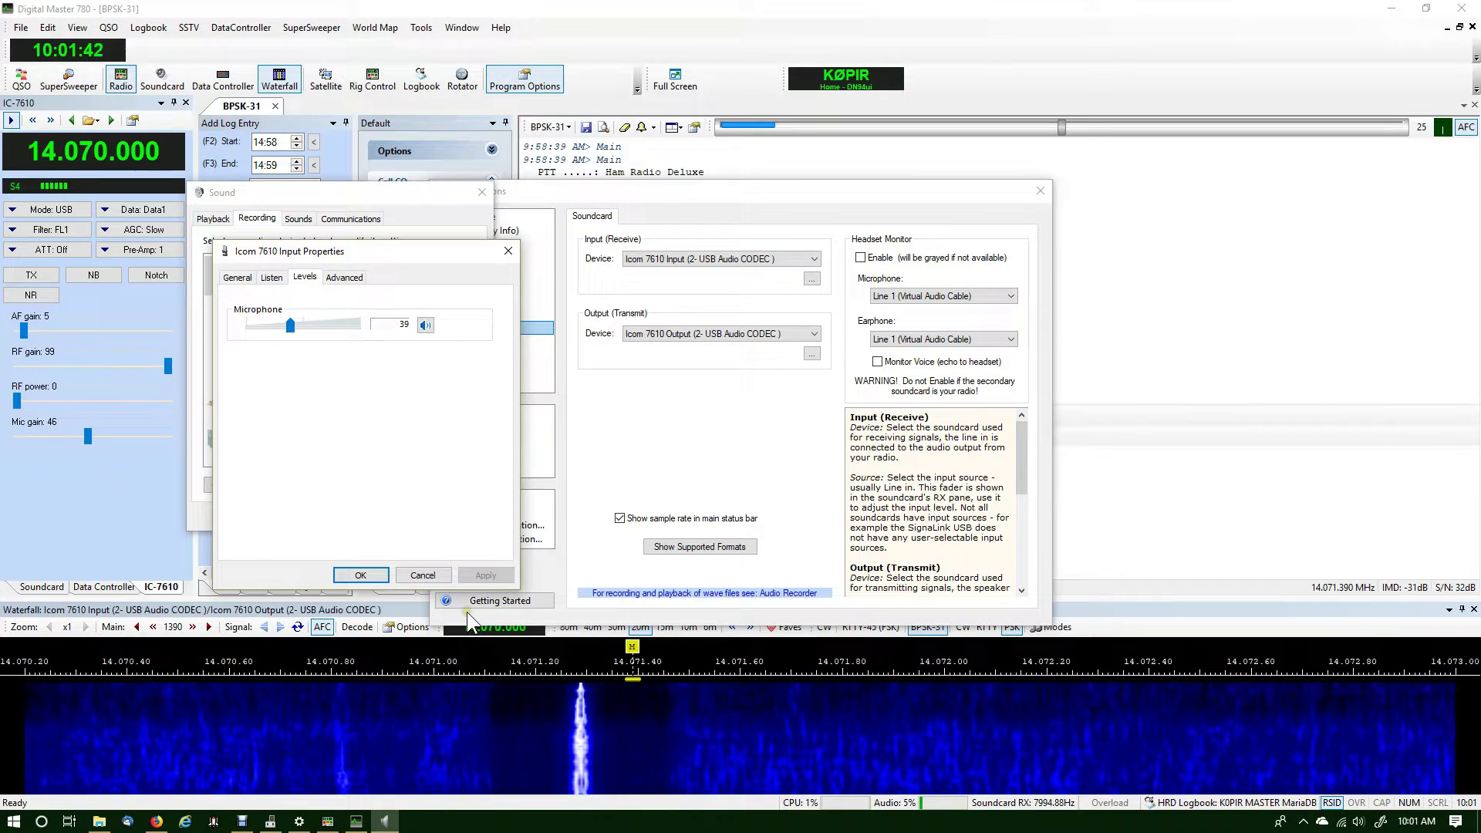
click(360, 575)
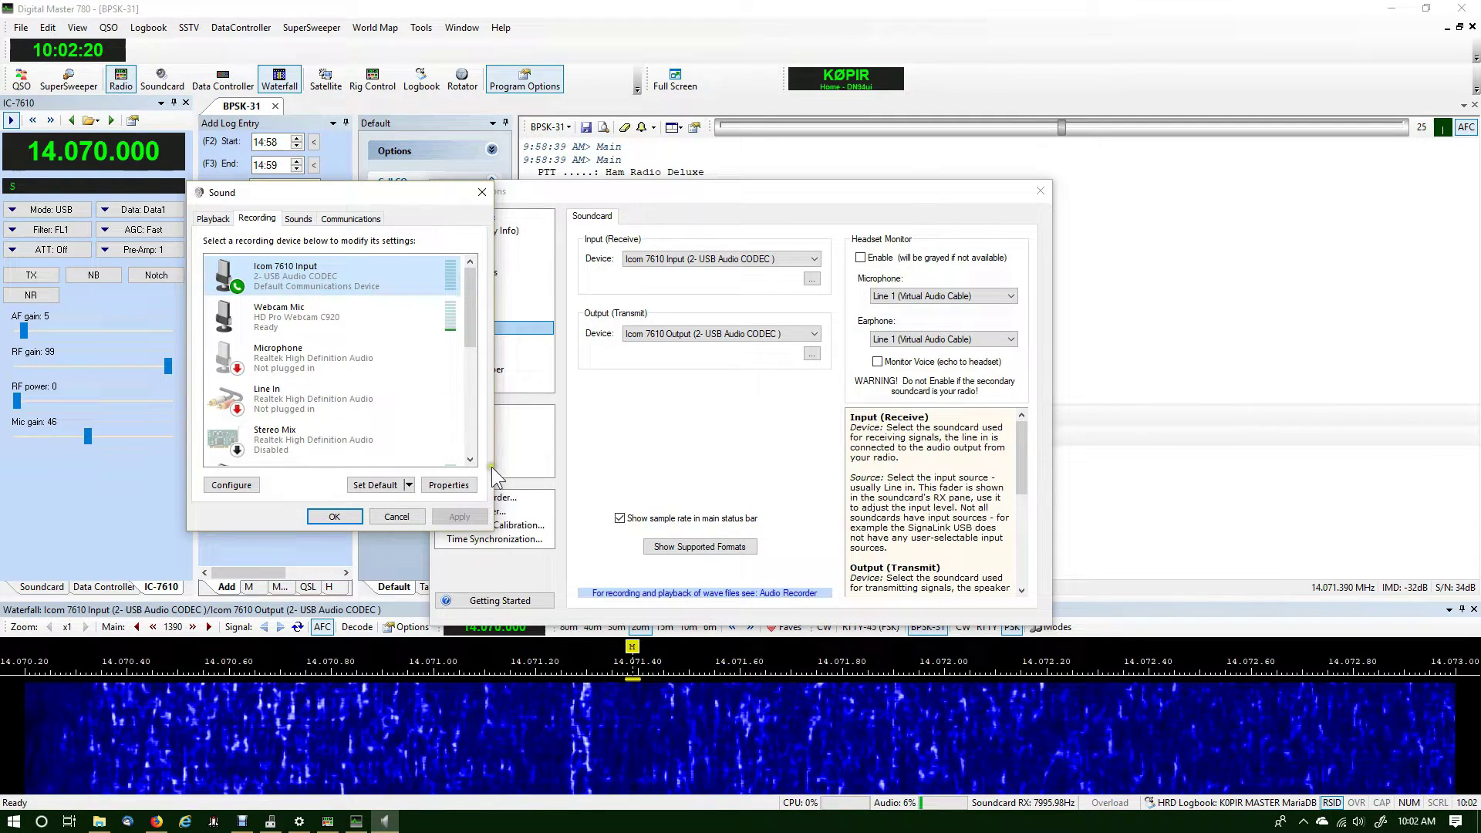
click(334, 516)
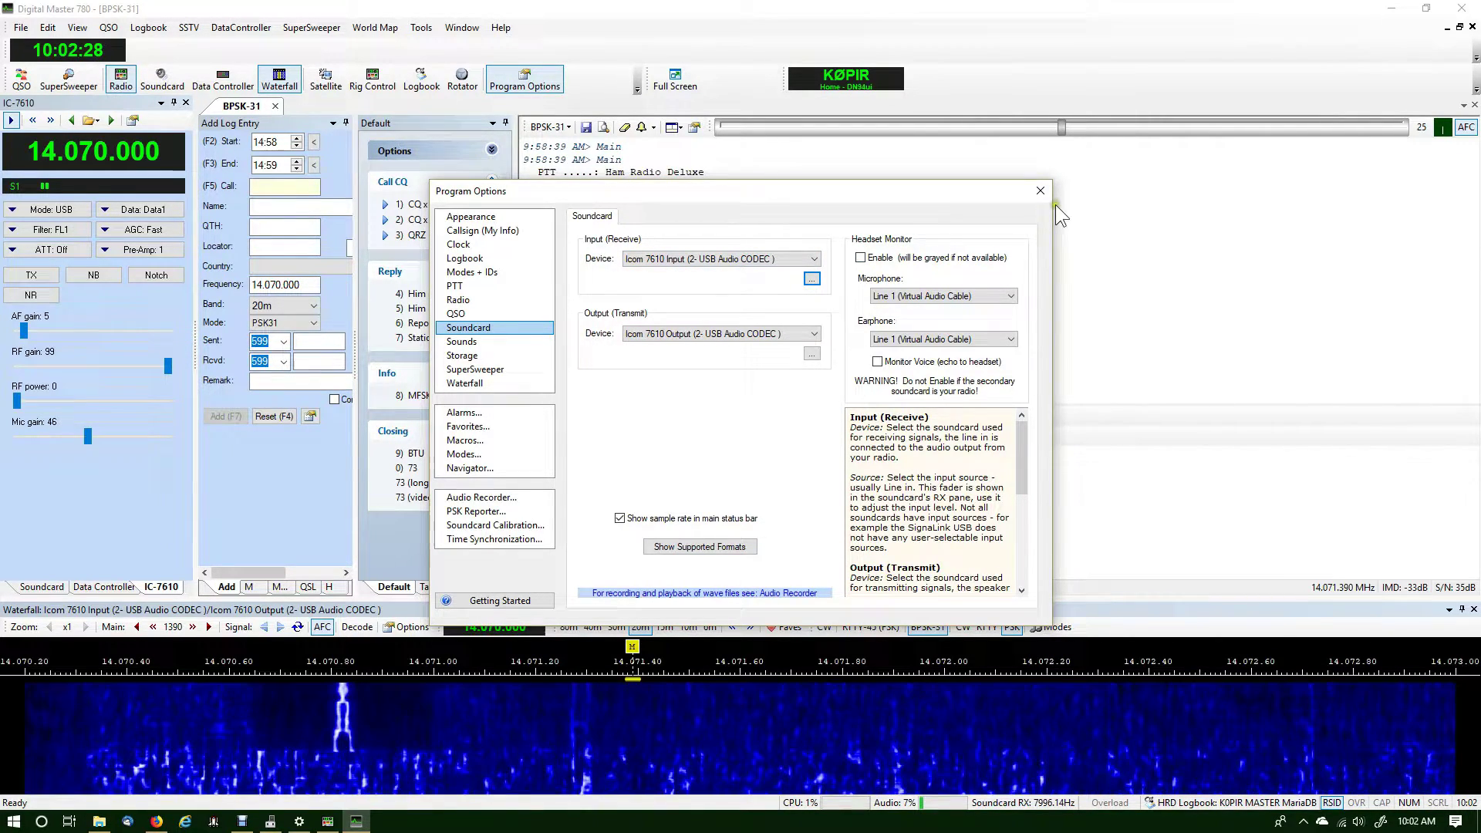
click(1039, 192)
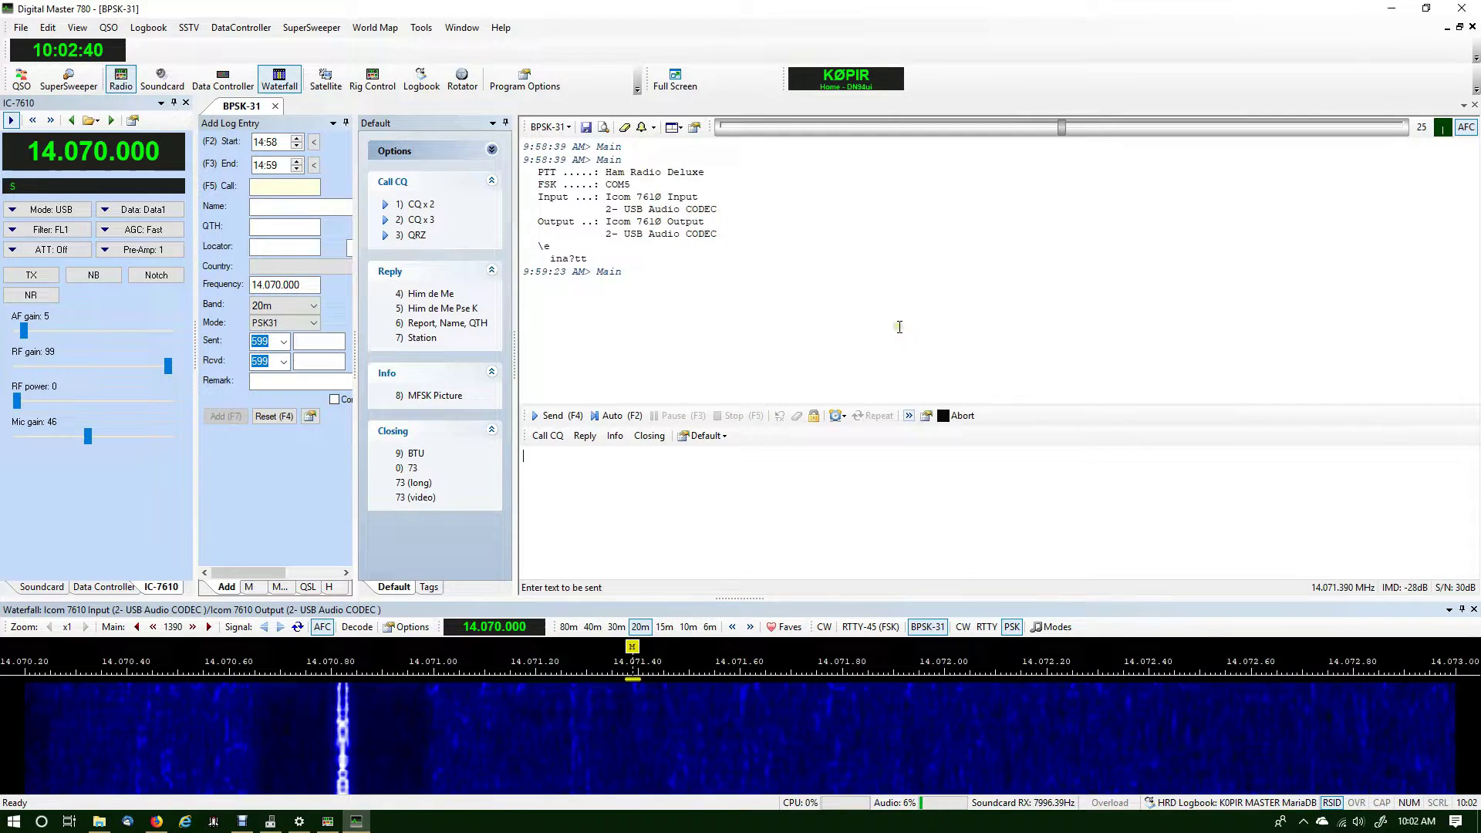
- Check the microphone access permissions in the Windows privacy settings and close Settings
click(14, 822)
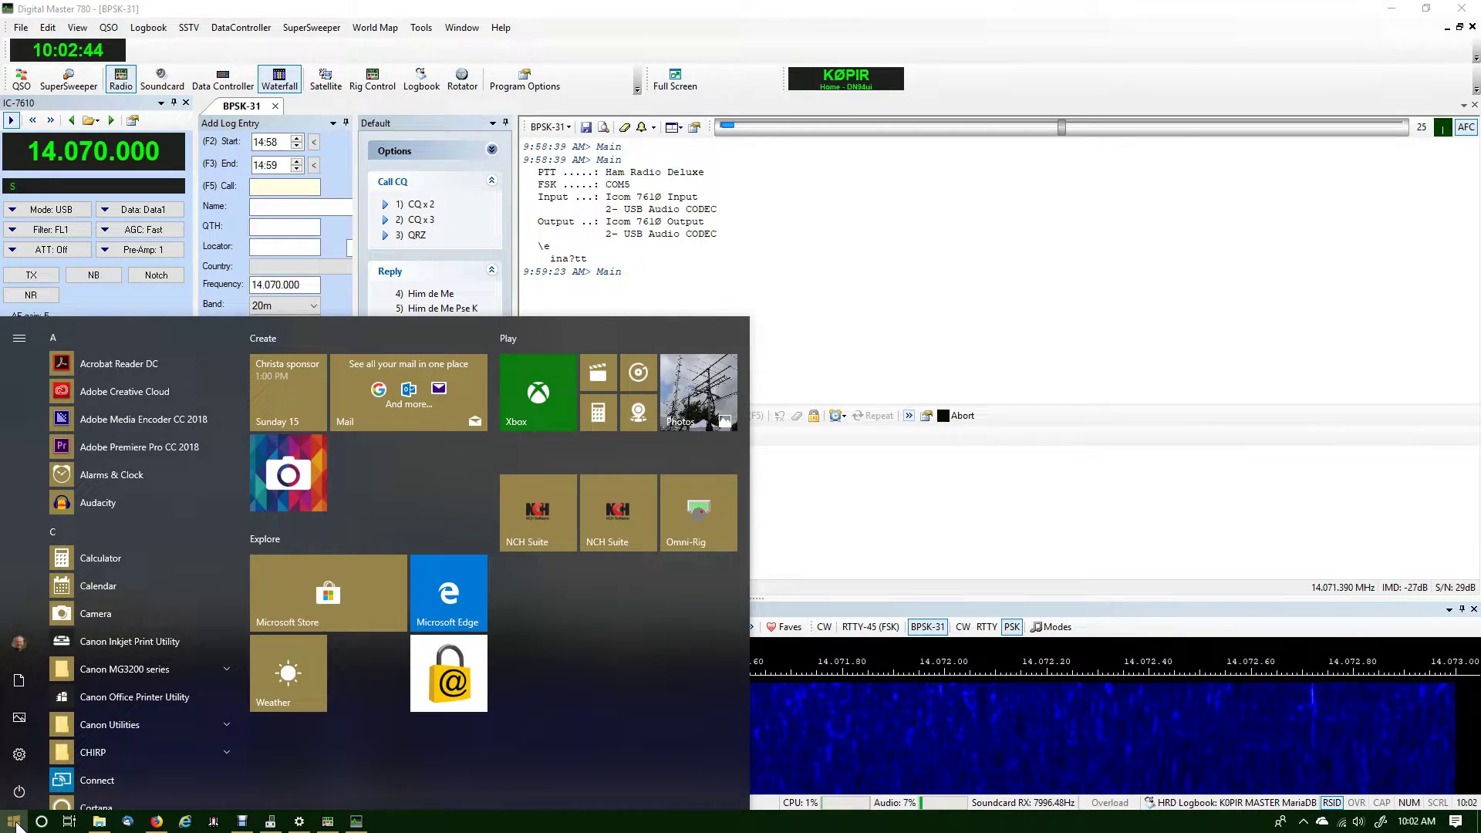
click(19, 753)
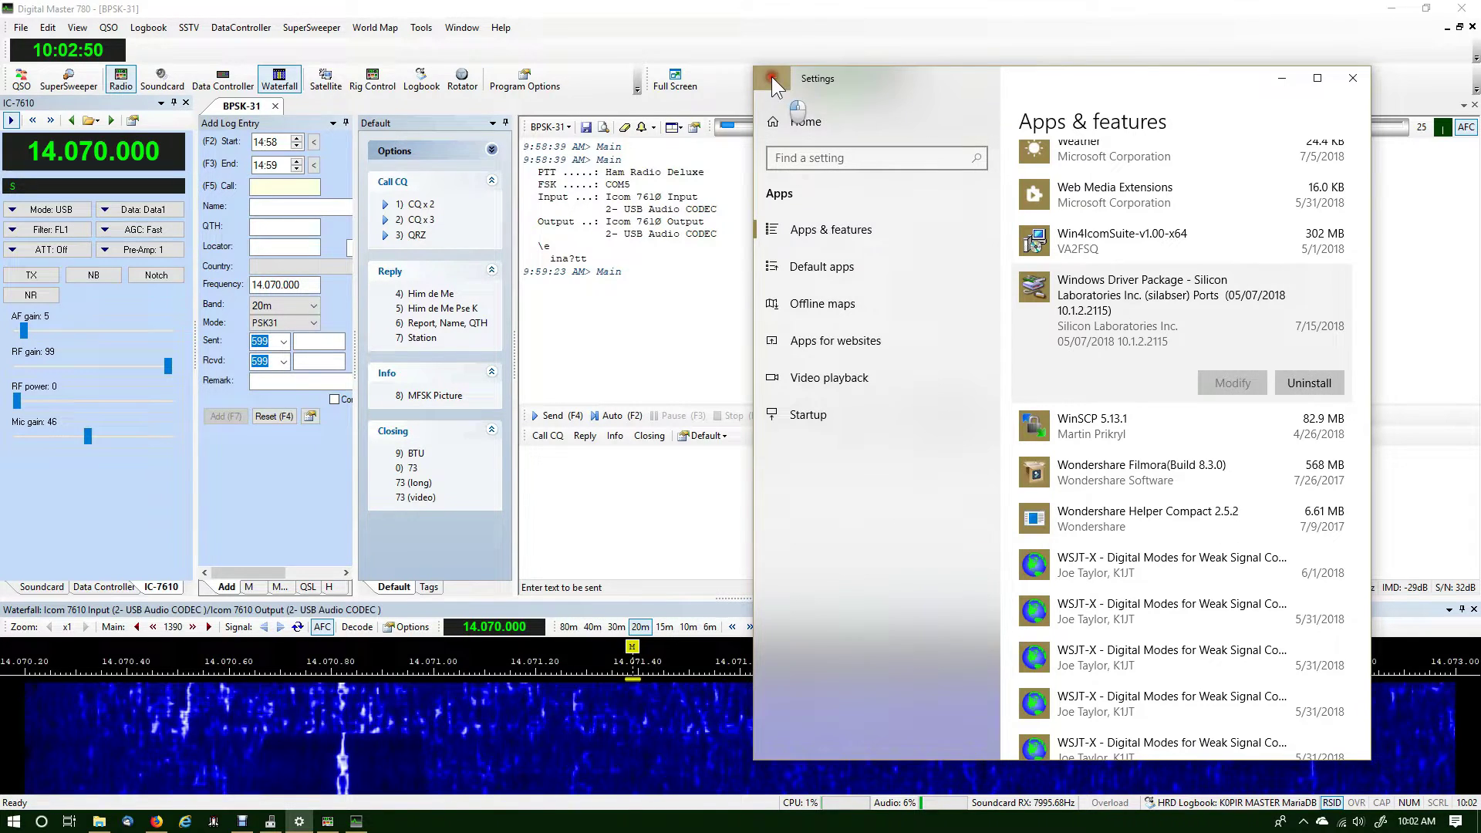
click(830, 128)
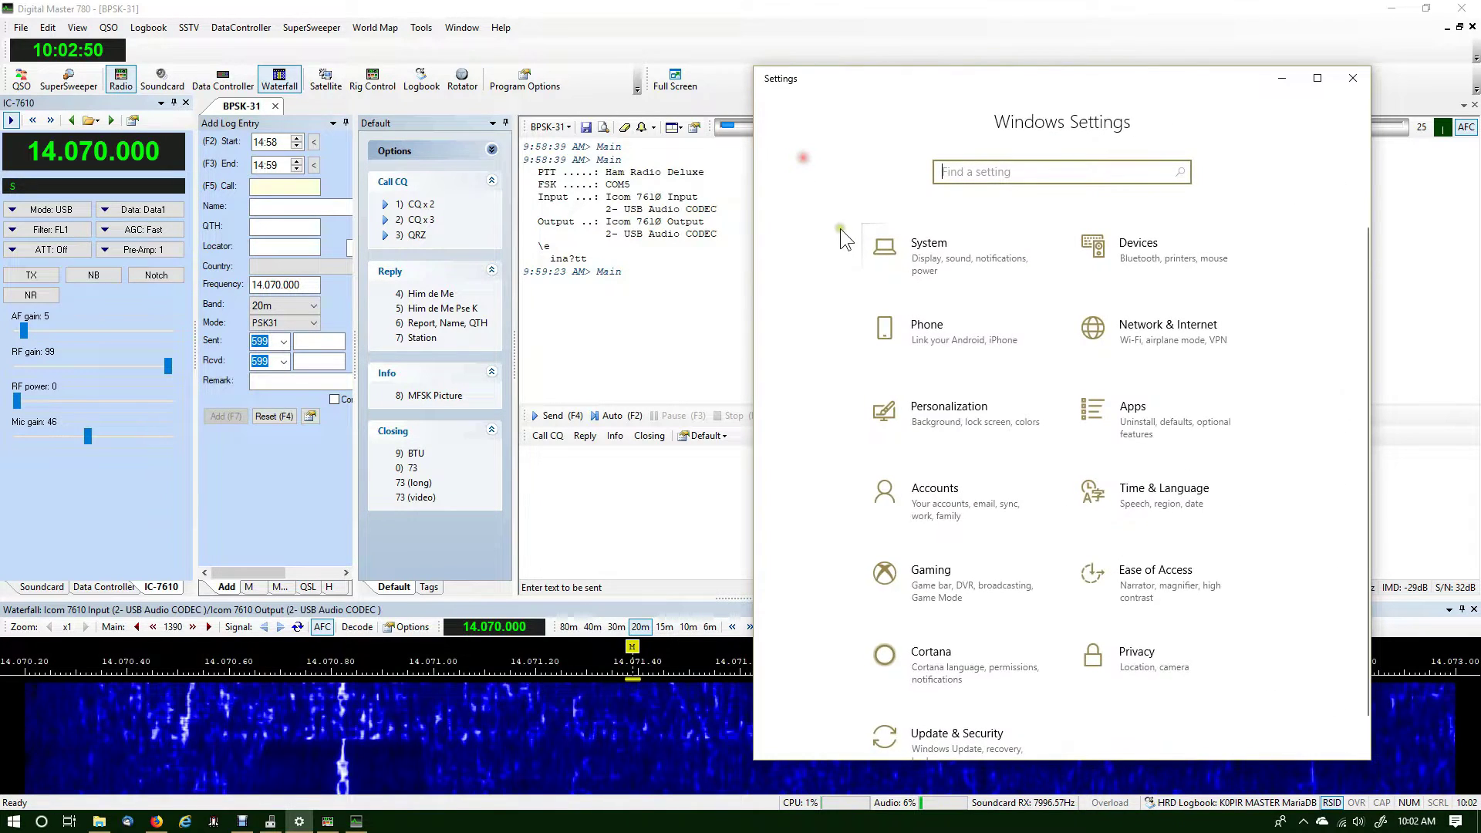
click(1136, 664)
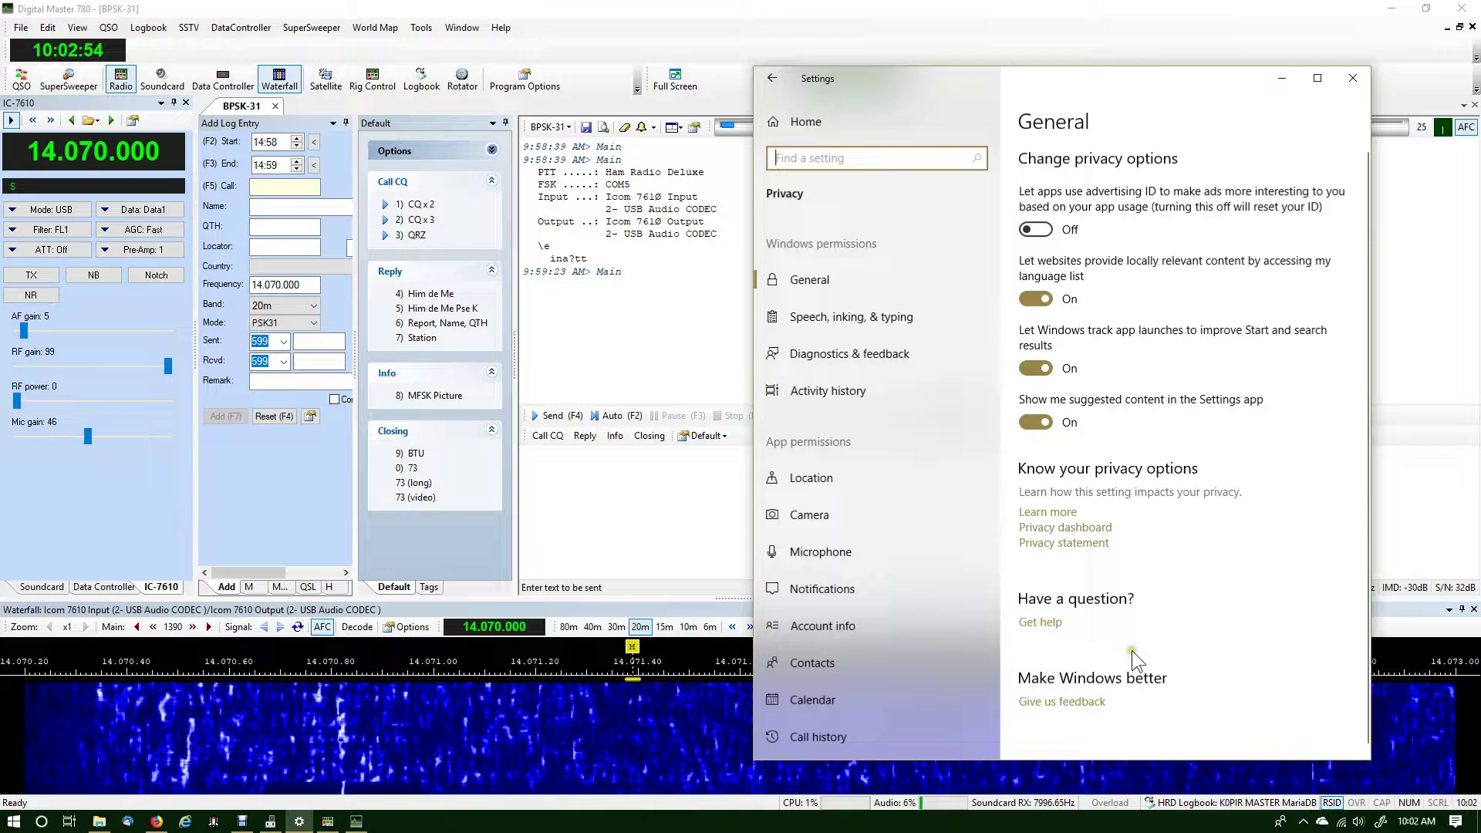
click(824, 550)
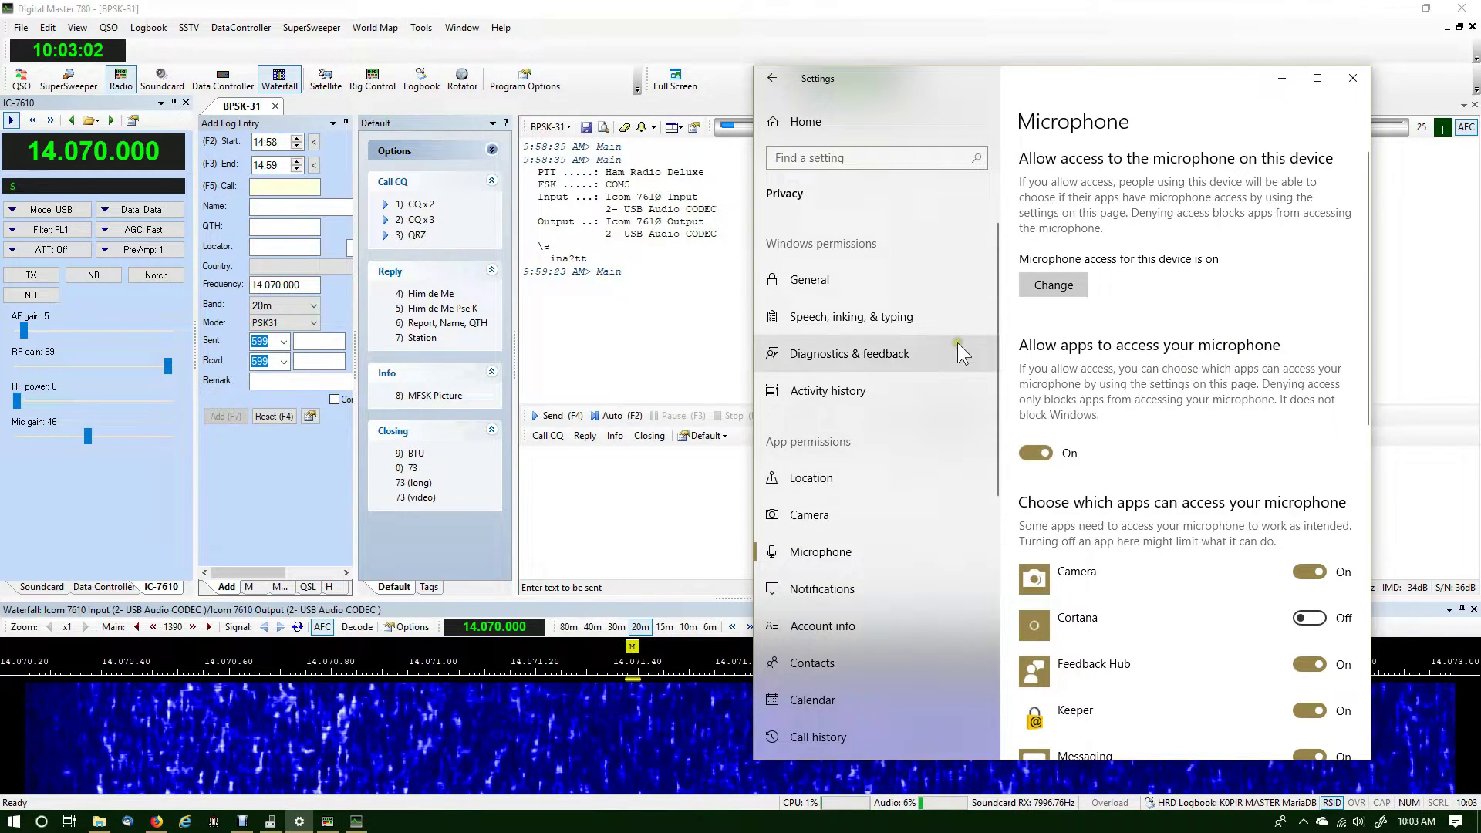
click(773, 79)
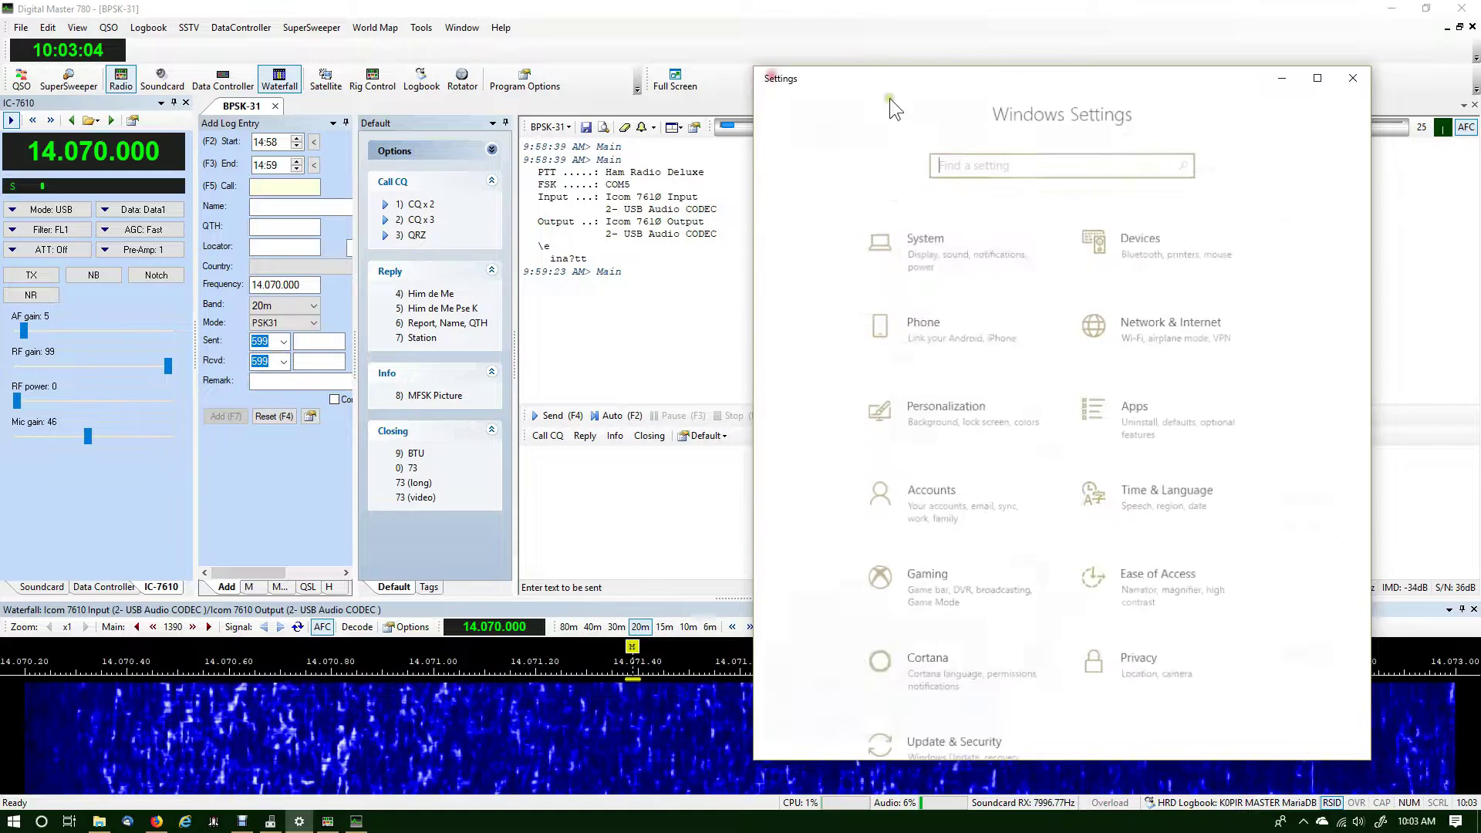
click(1334, 78)
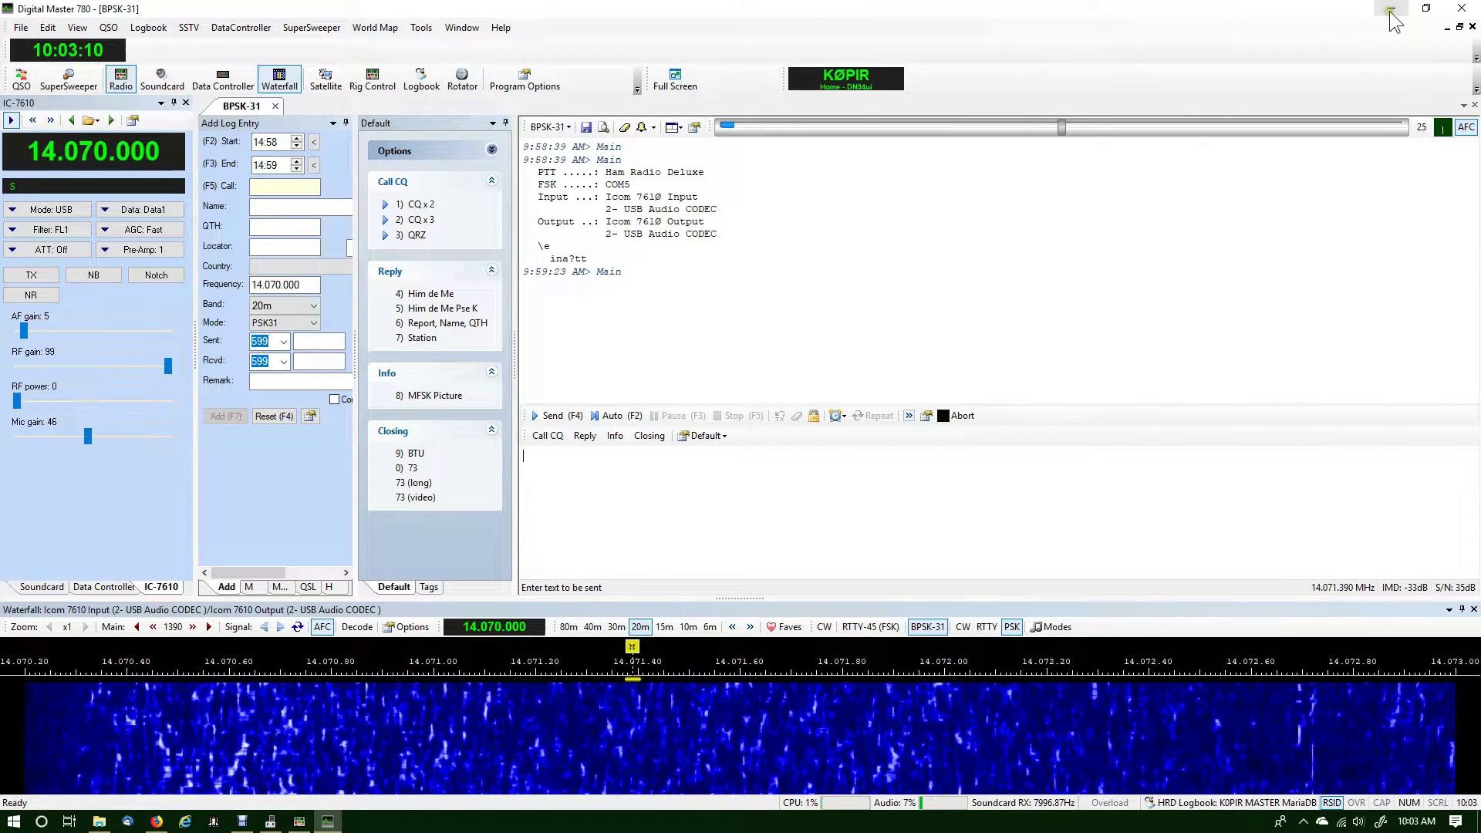
- Close Digital Master 780 and exit HRD Rig Control
click(1460, 7)
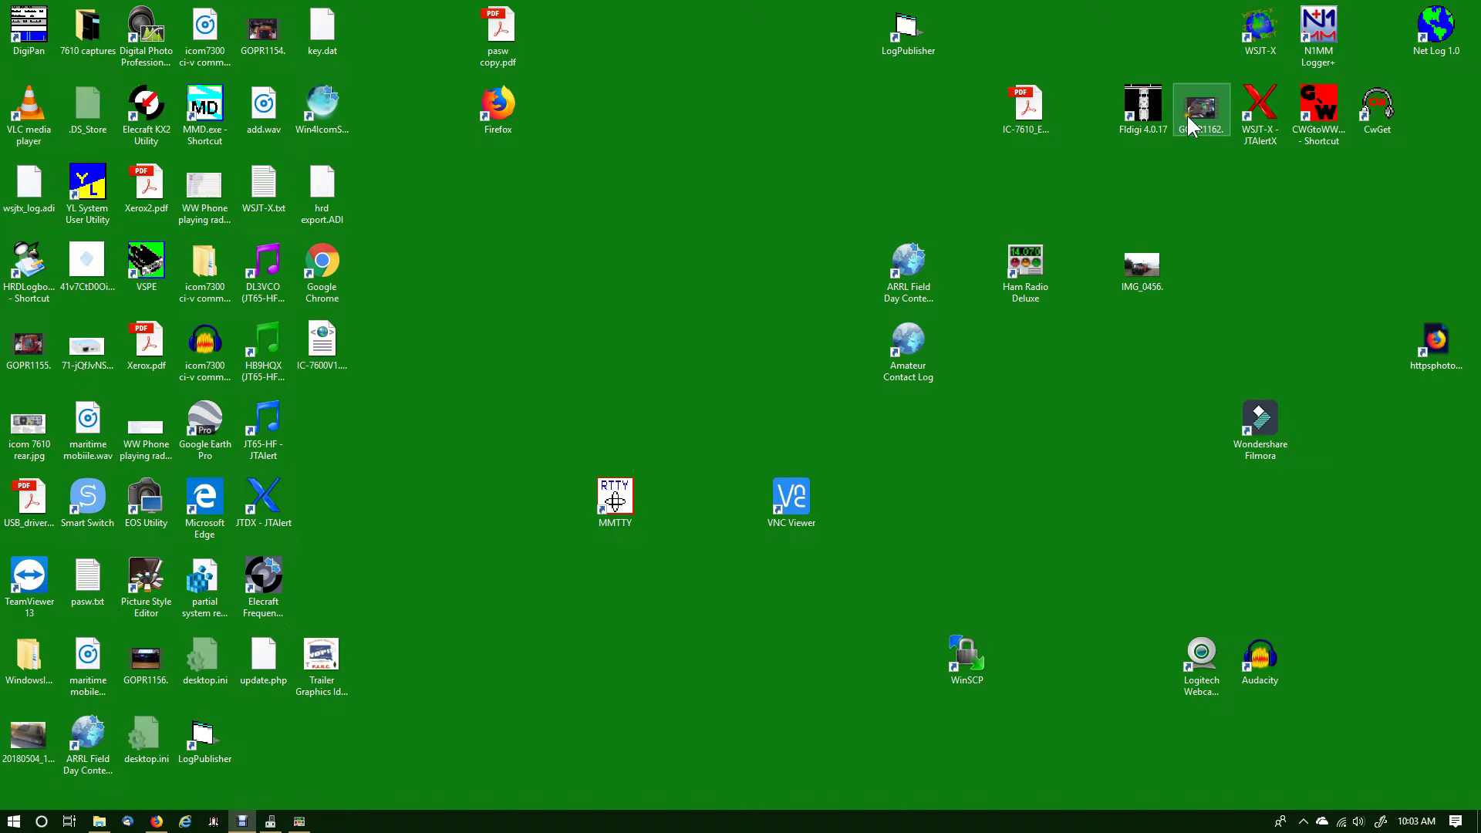
click(299, 821)
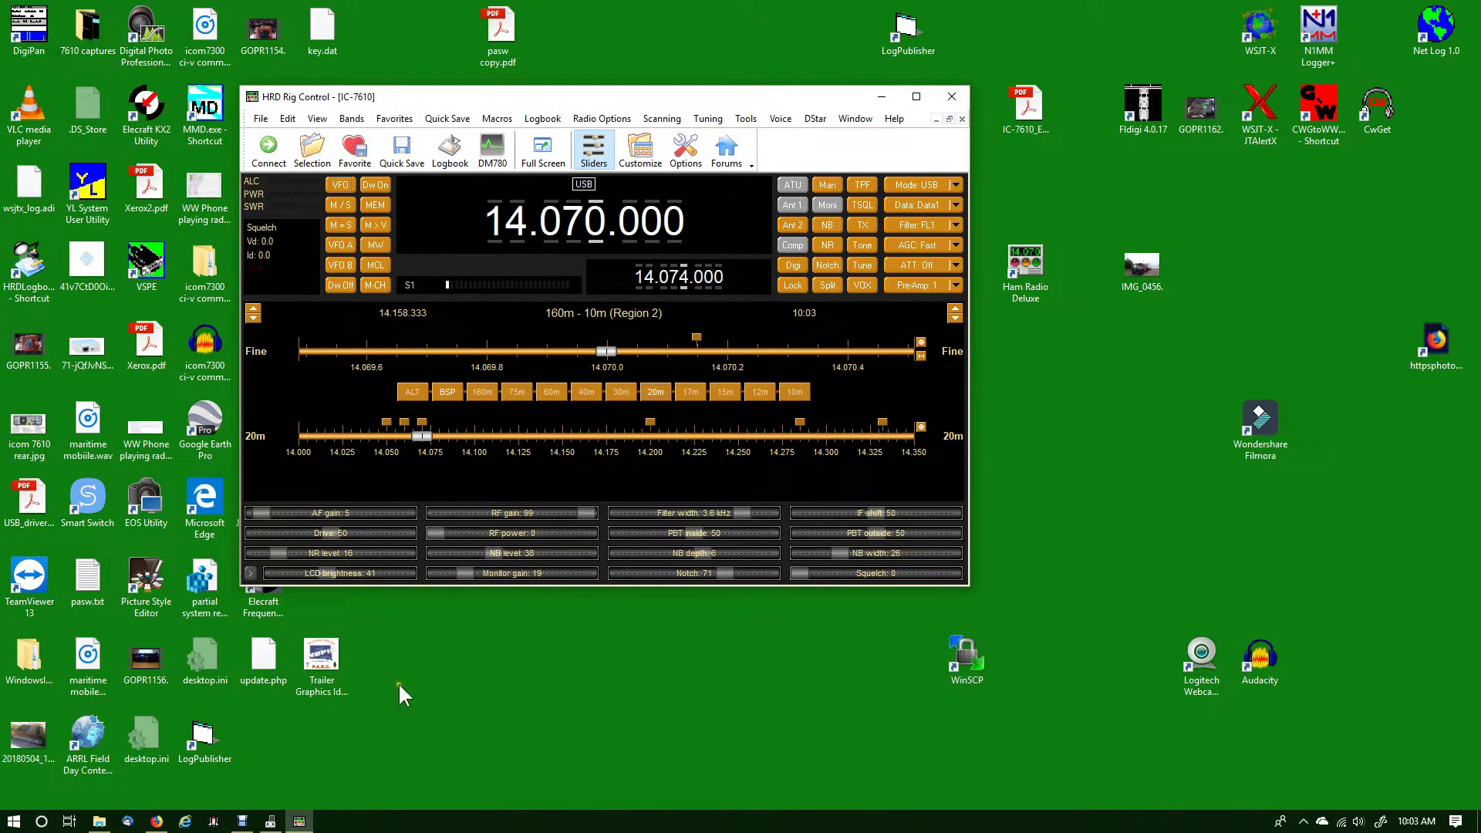
click(269, 822)
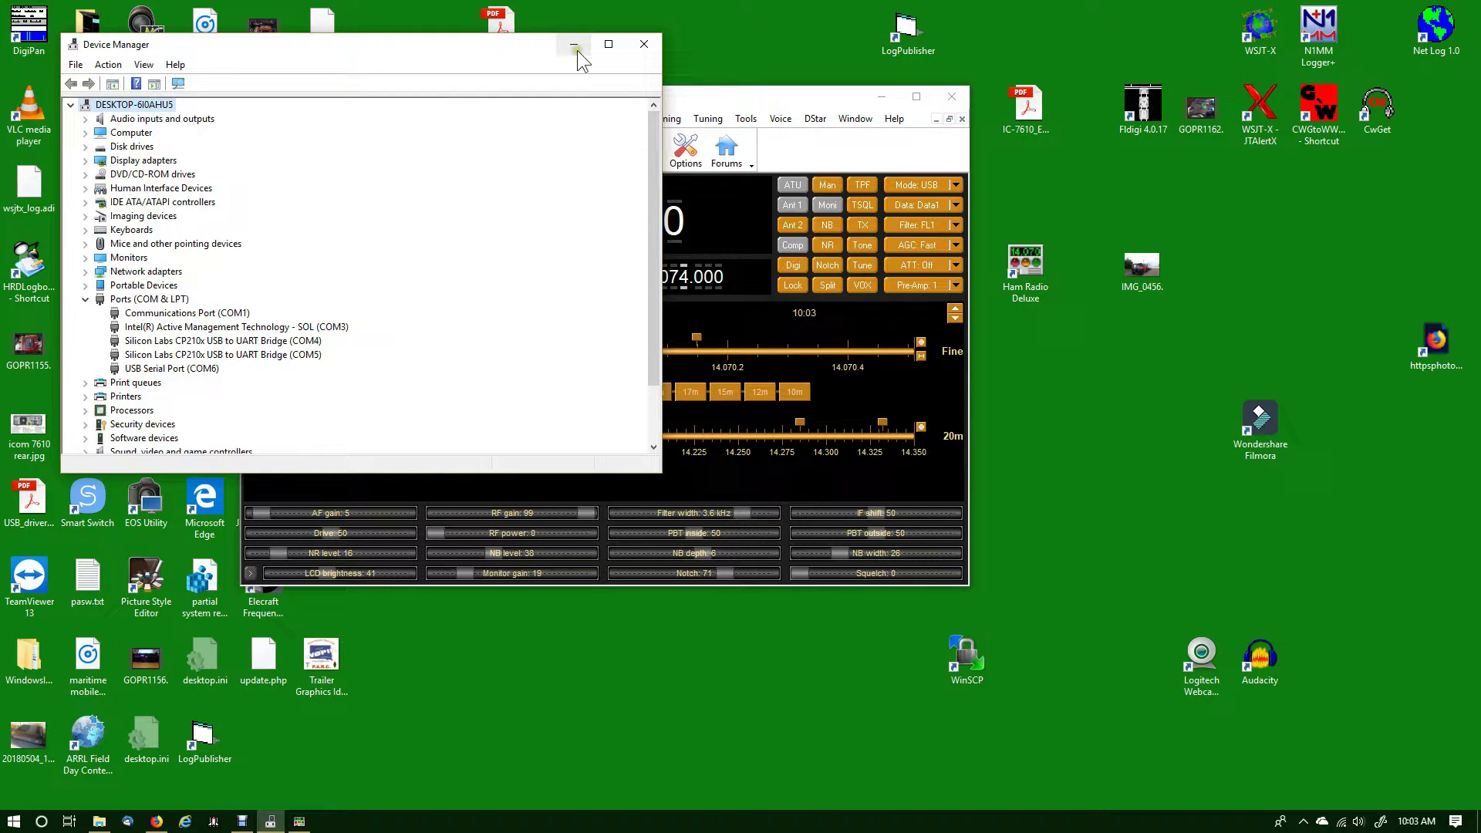
click(699, 99)
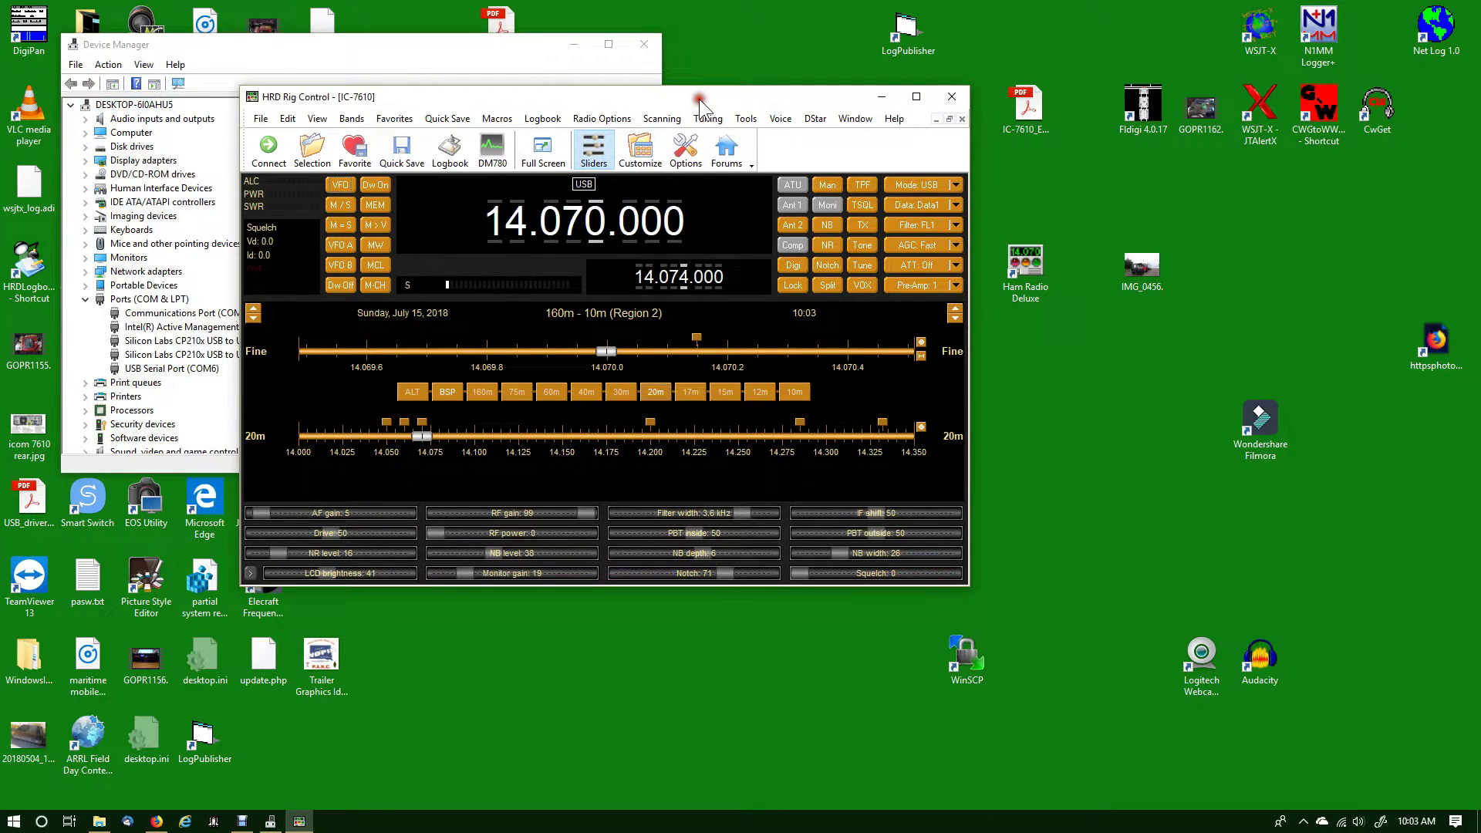
click(269, 148)
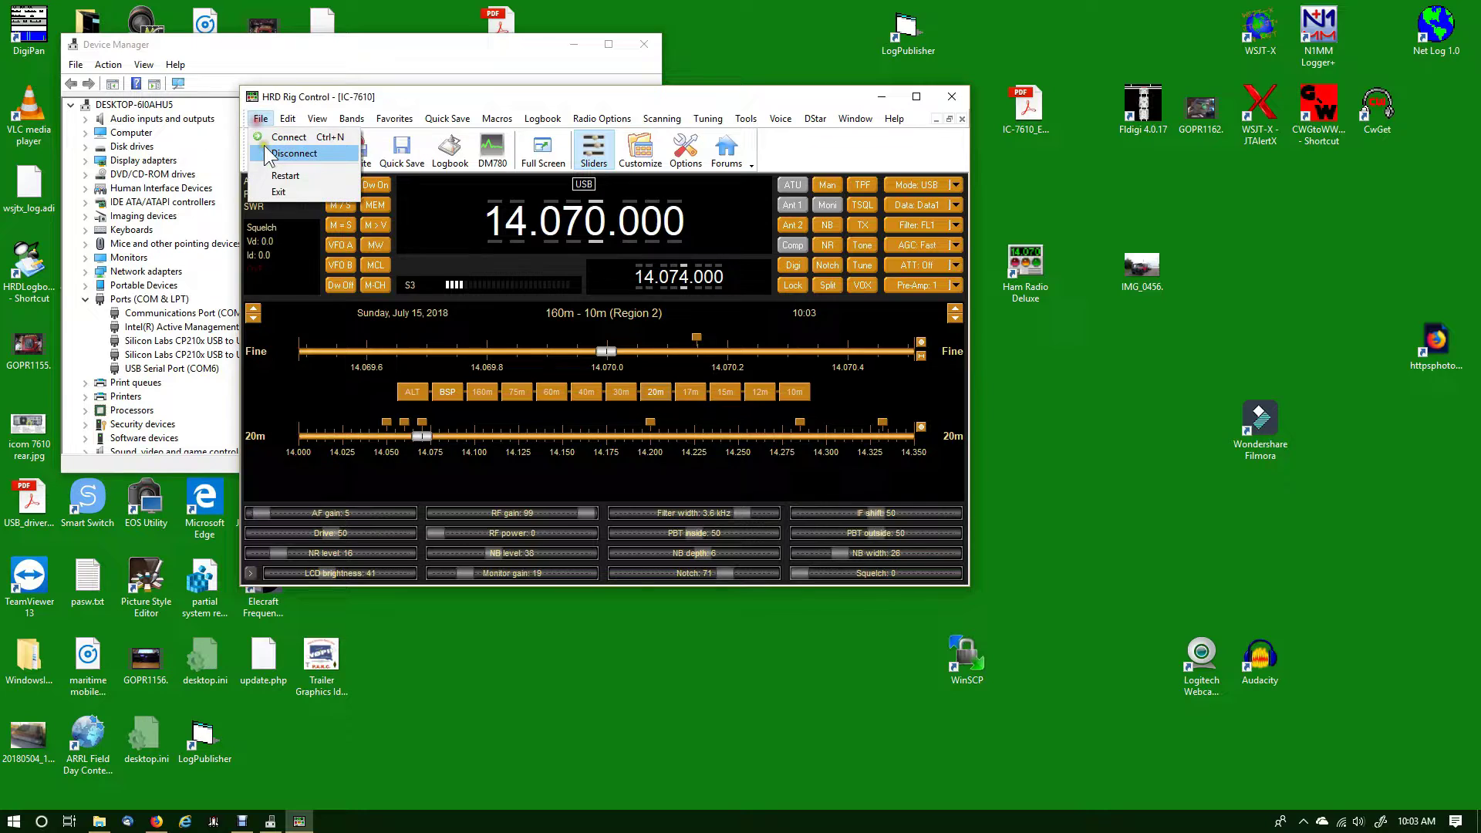
click(286, 187)
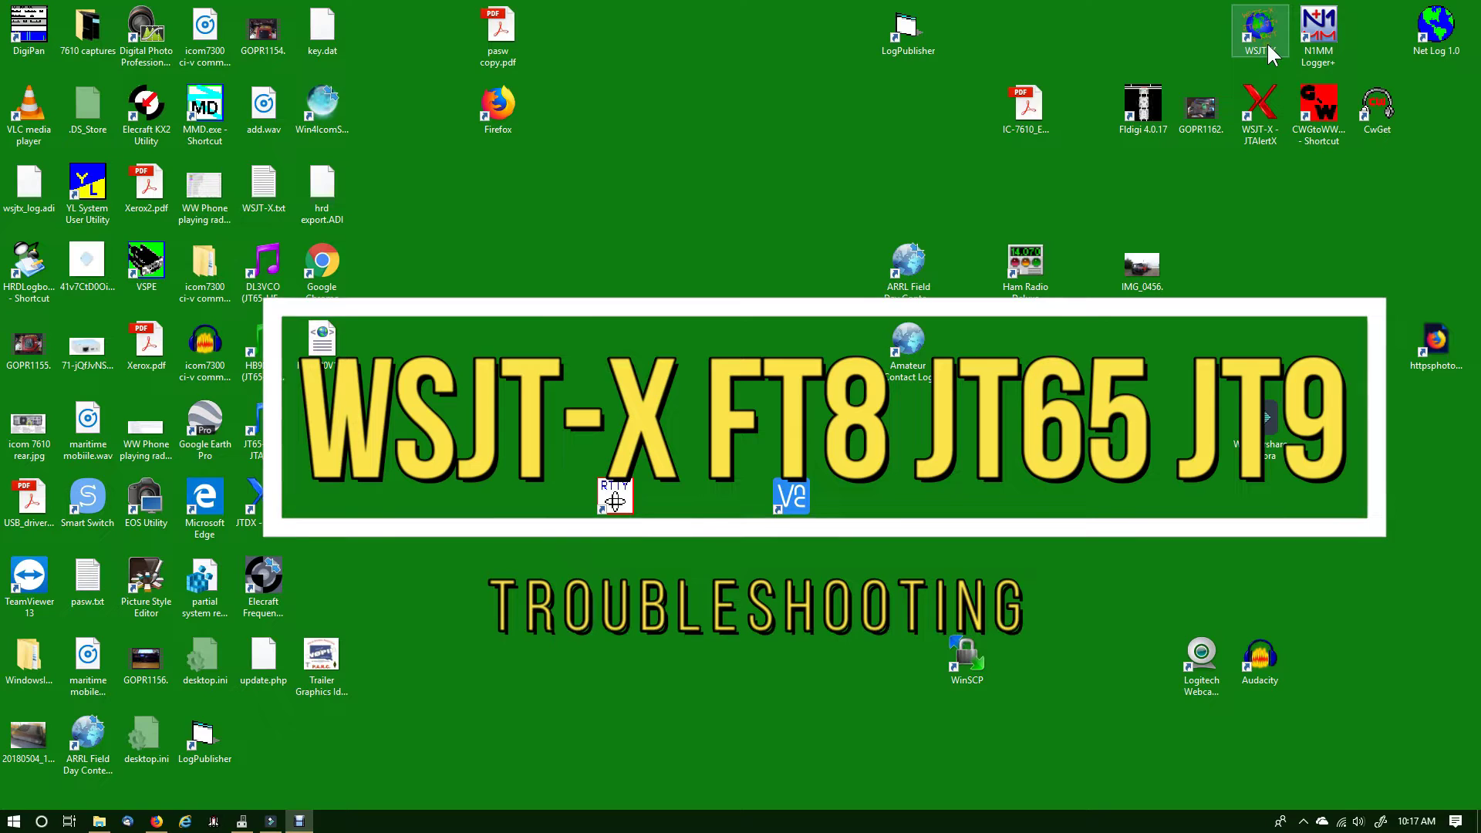
- Check the two Silicon Labs CP210x COM ports in Device Manager, and open the radio settings in WSJT-X
click(242, 821)
drag(339, 47, 284, 43)
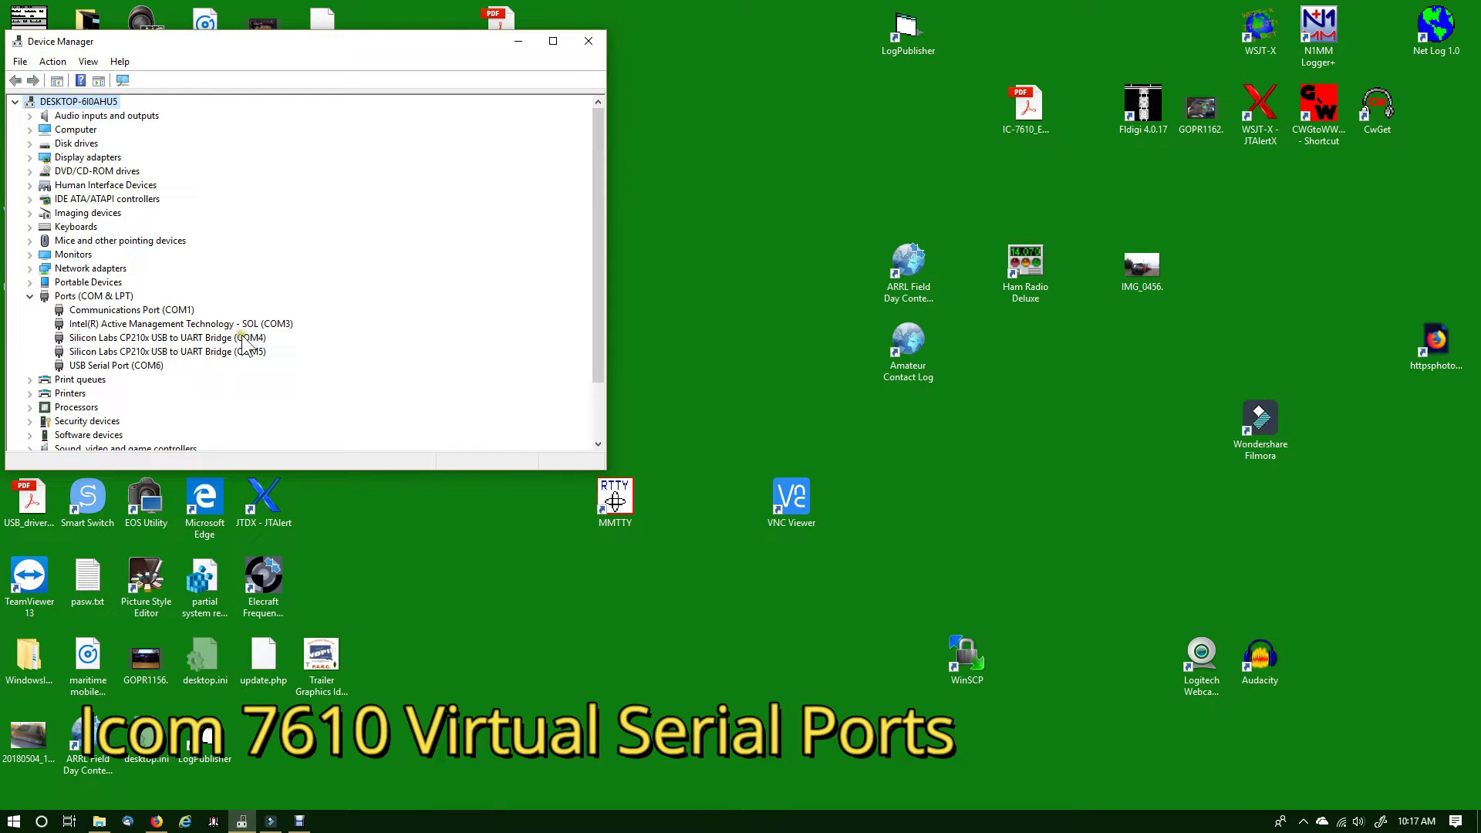
double_click(1260, 29)
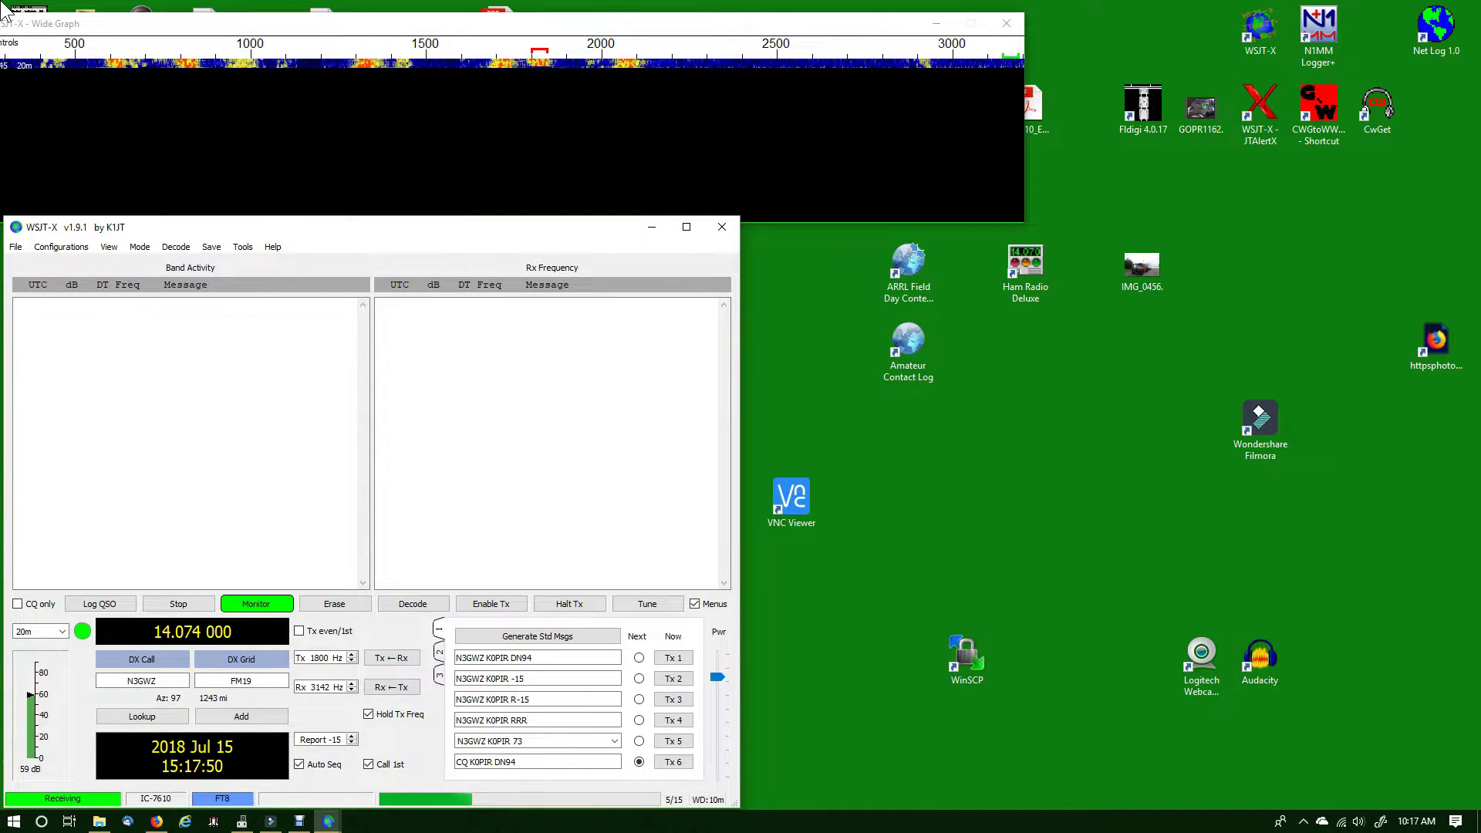
click(17, 255)
click(30, 414)
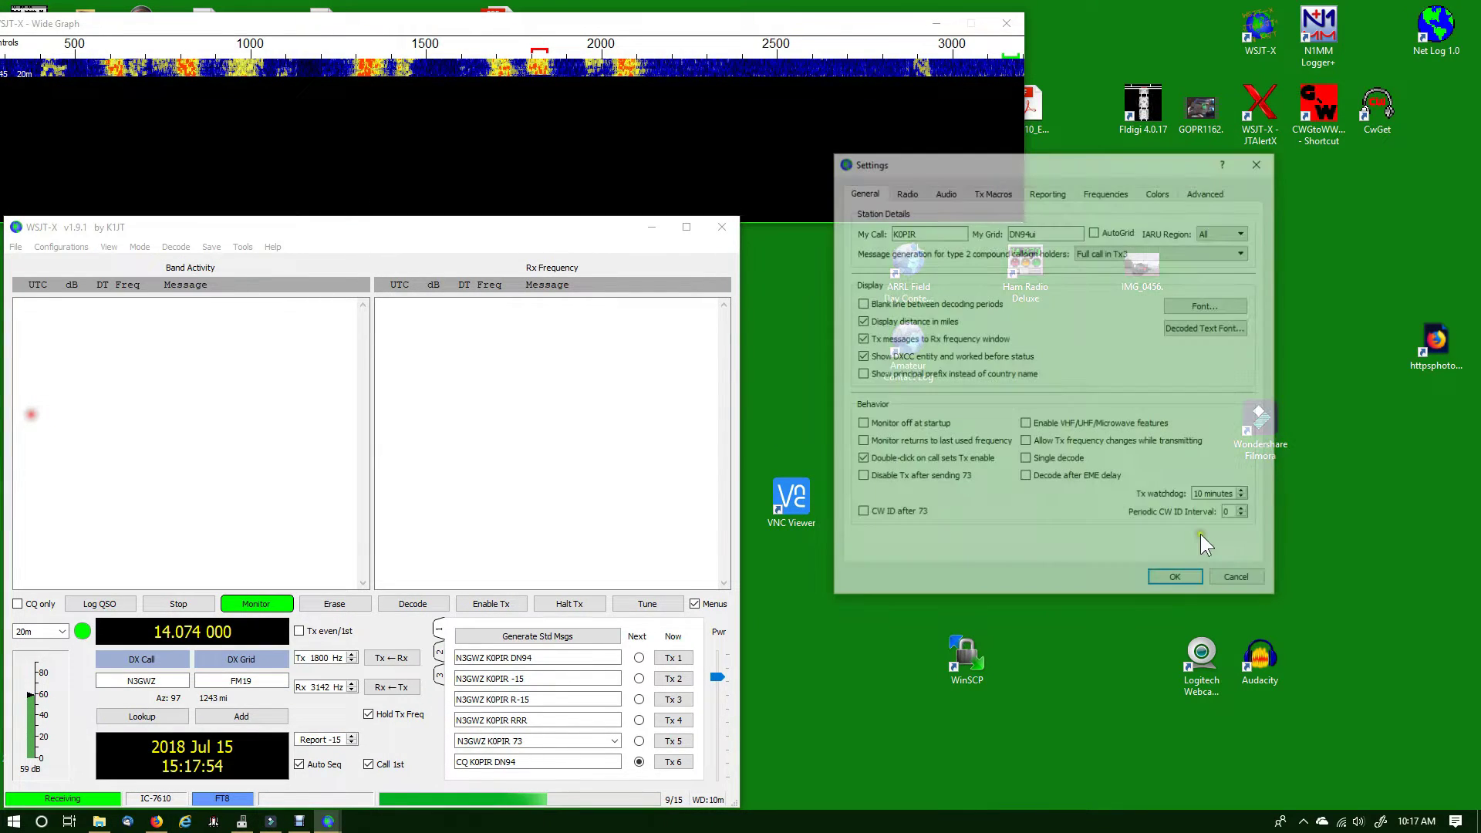
click(905, 191)
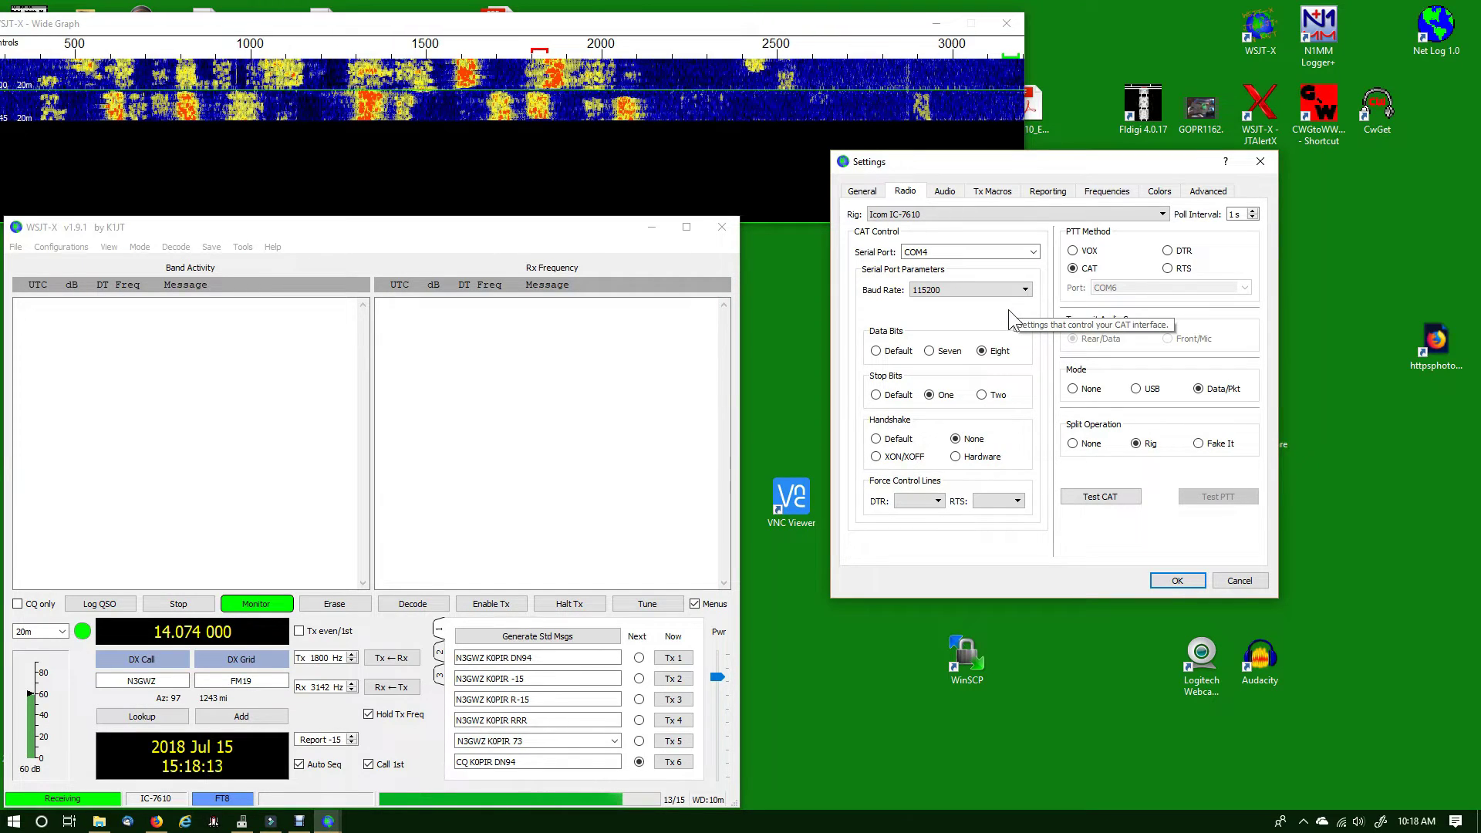
- Review the baud rate and RTS control line options for the IC-7610, and test CAT and PTT
click(925, 290)
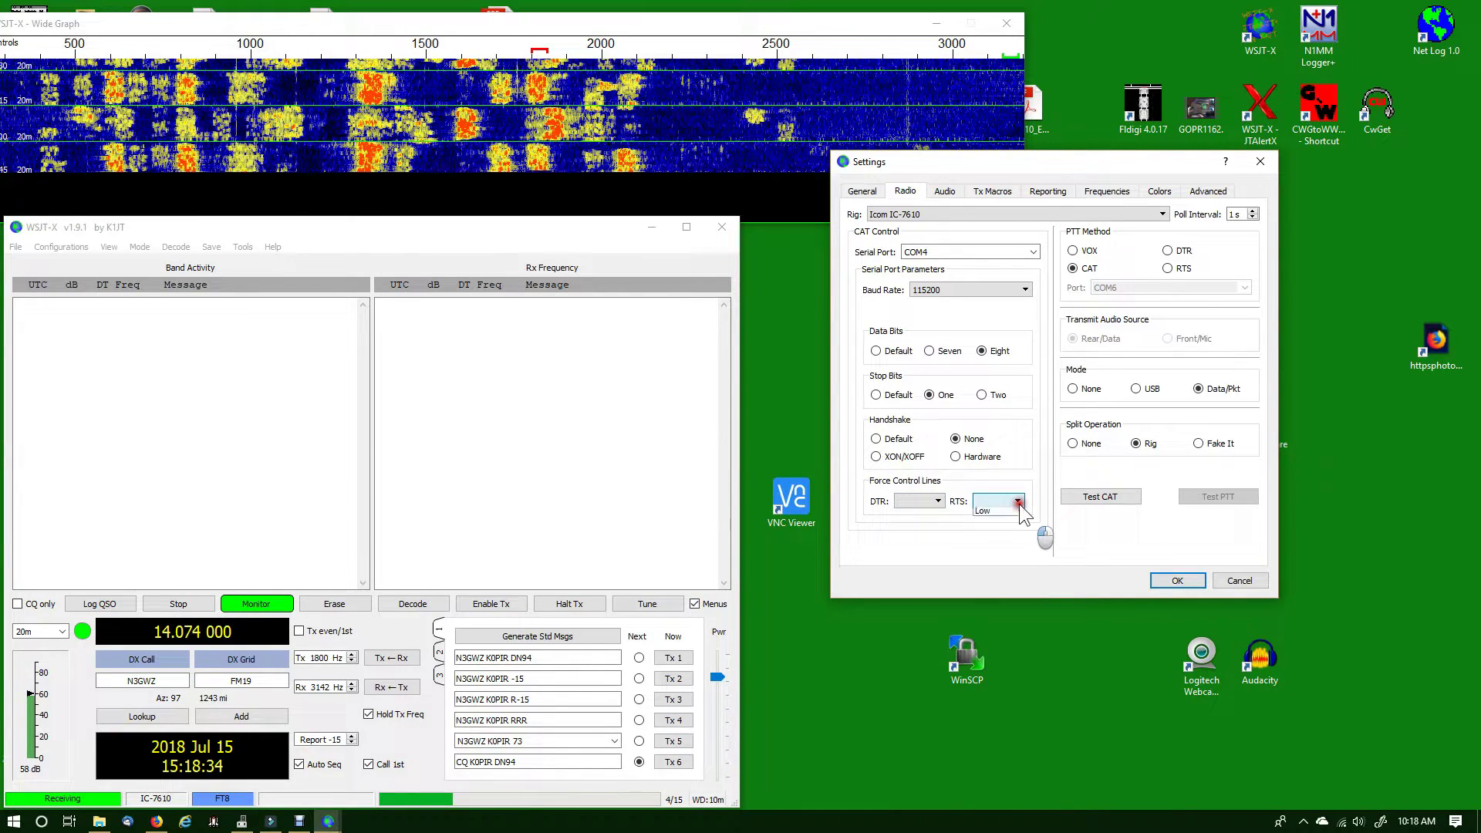
click(1002, 552)
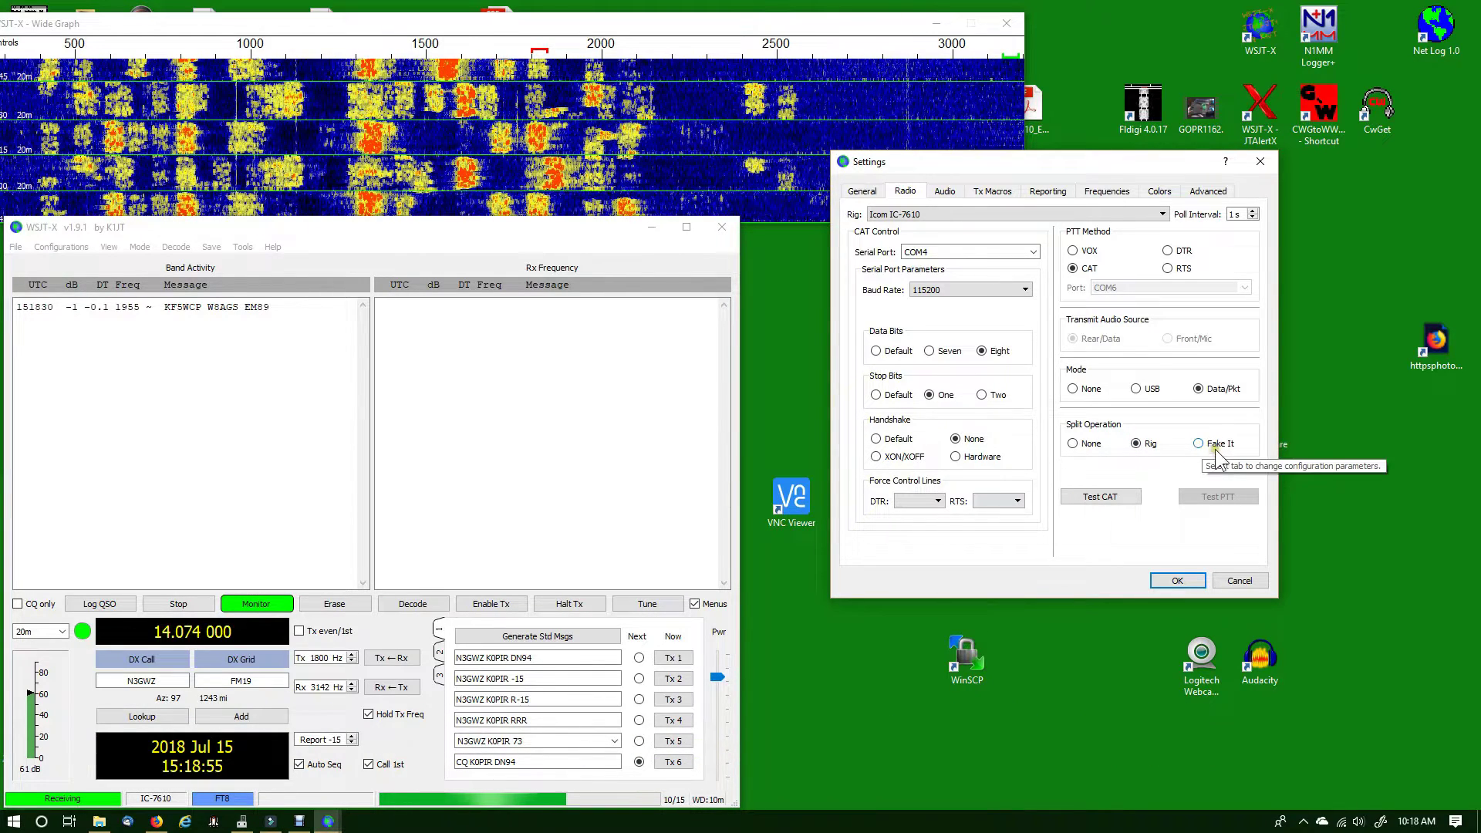
click(1102, 497)
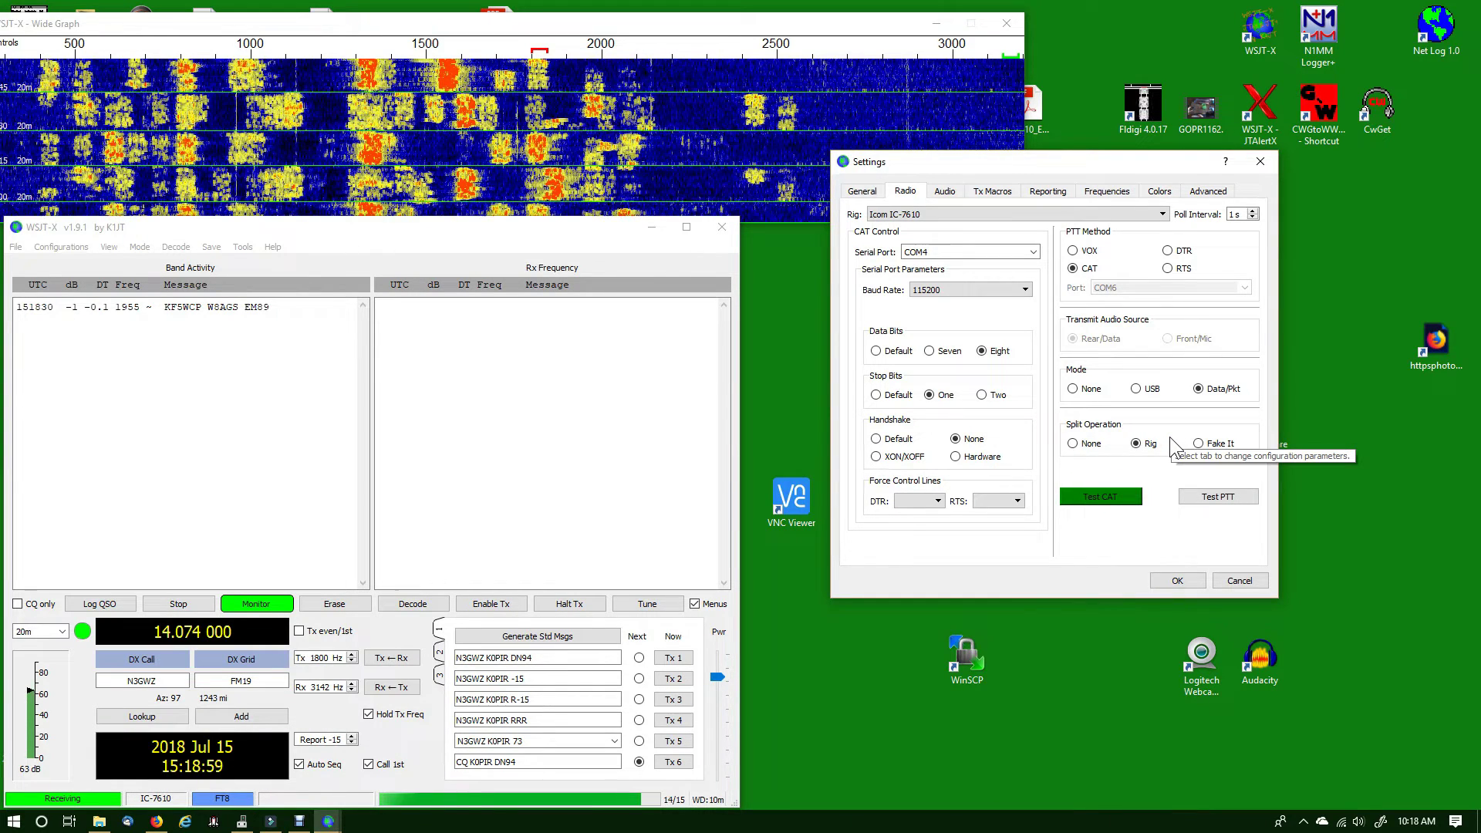
click(1220, 498)
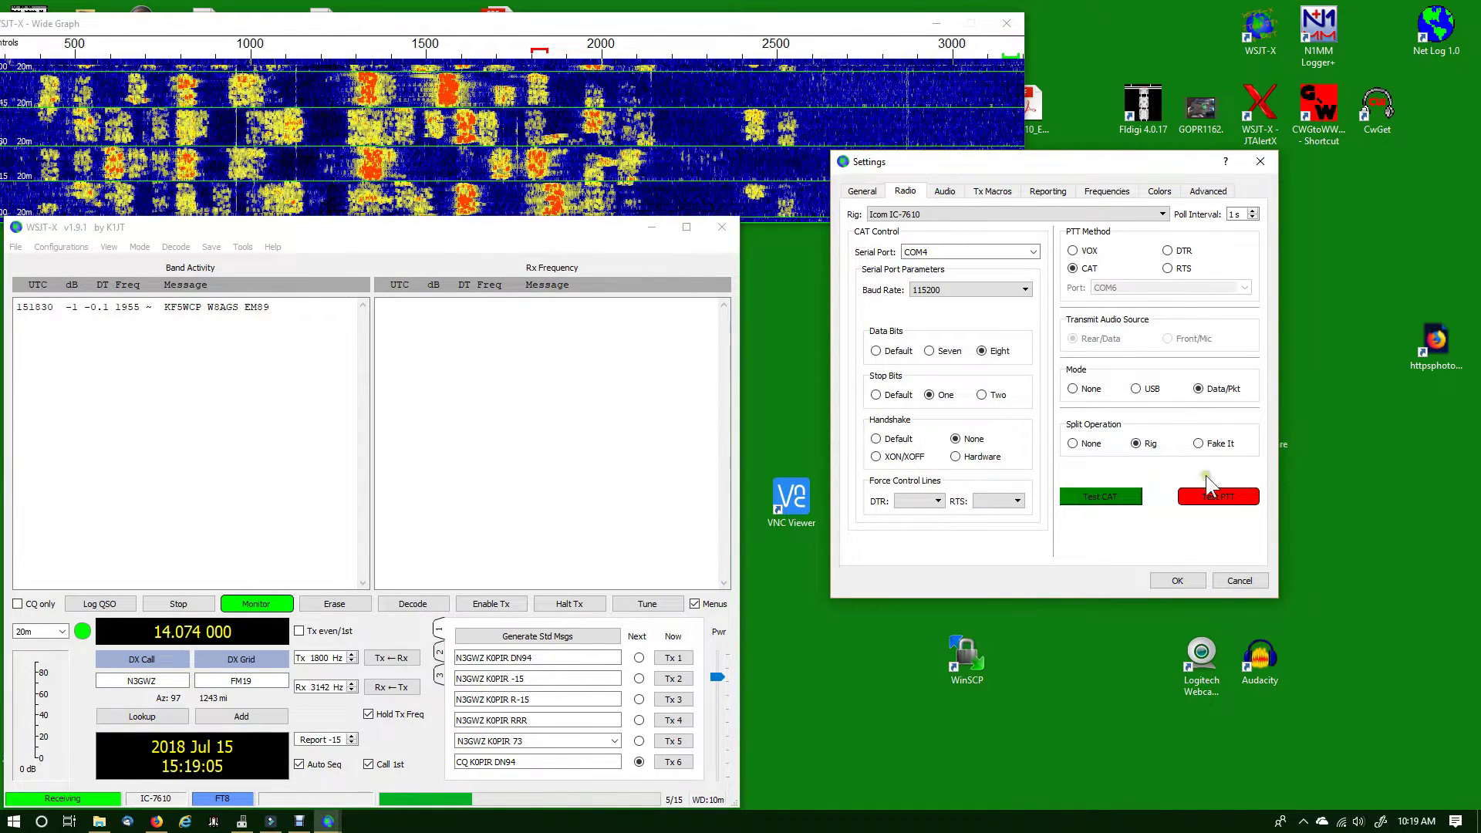
click(1203, 495)
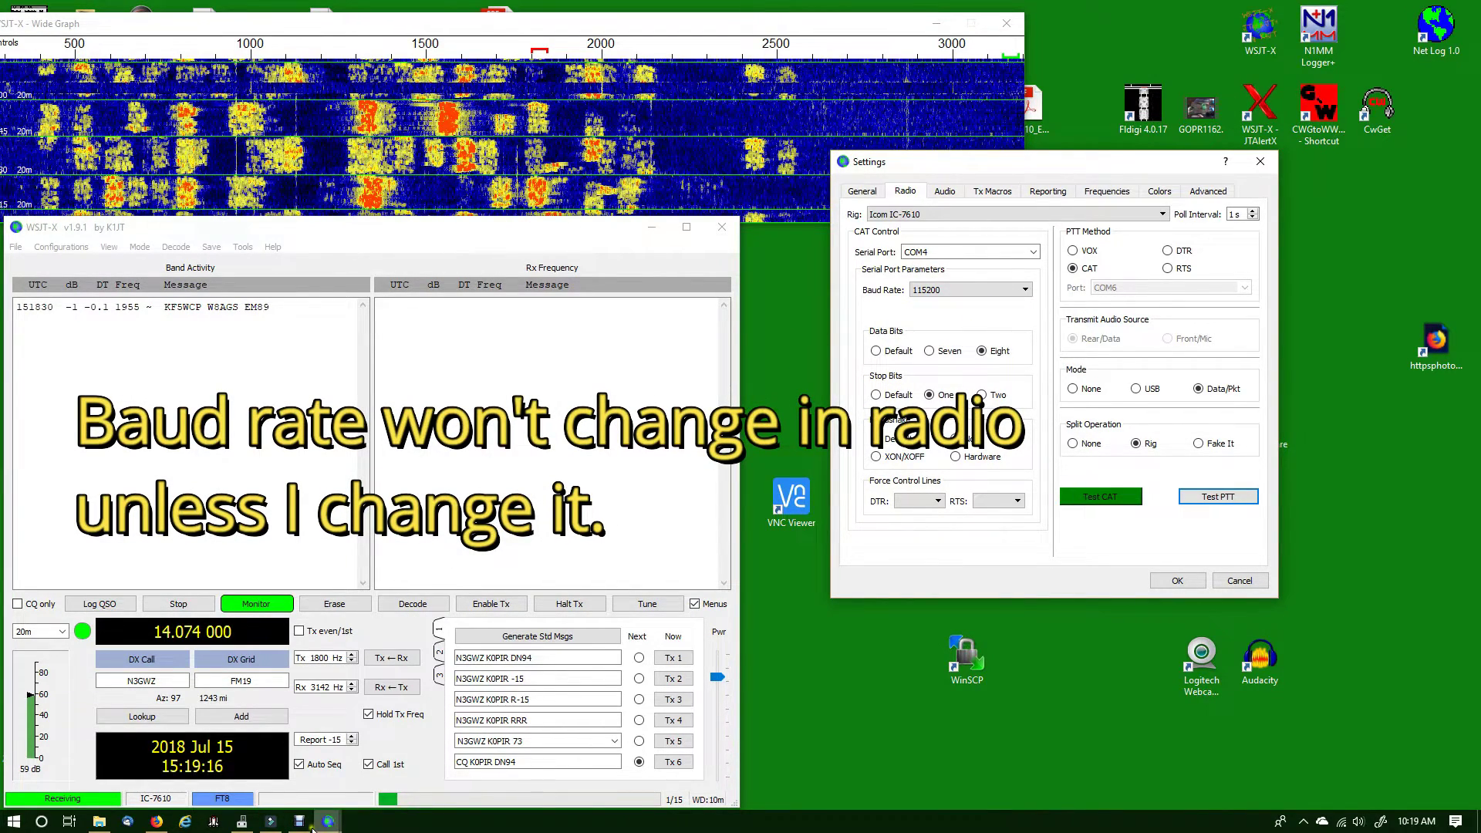
- Recheck the COM ports in Device Manager and close it, and review the output channel options in the WSJT-X audio settings
click(242, 822)
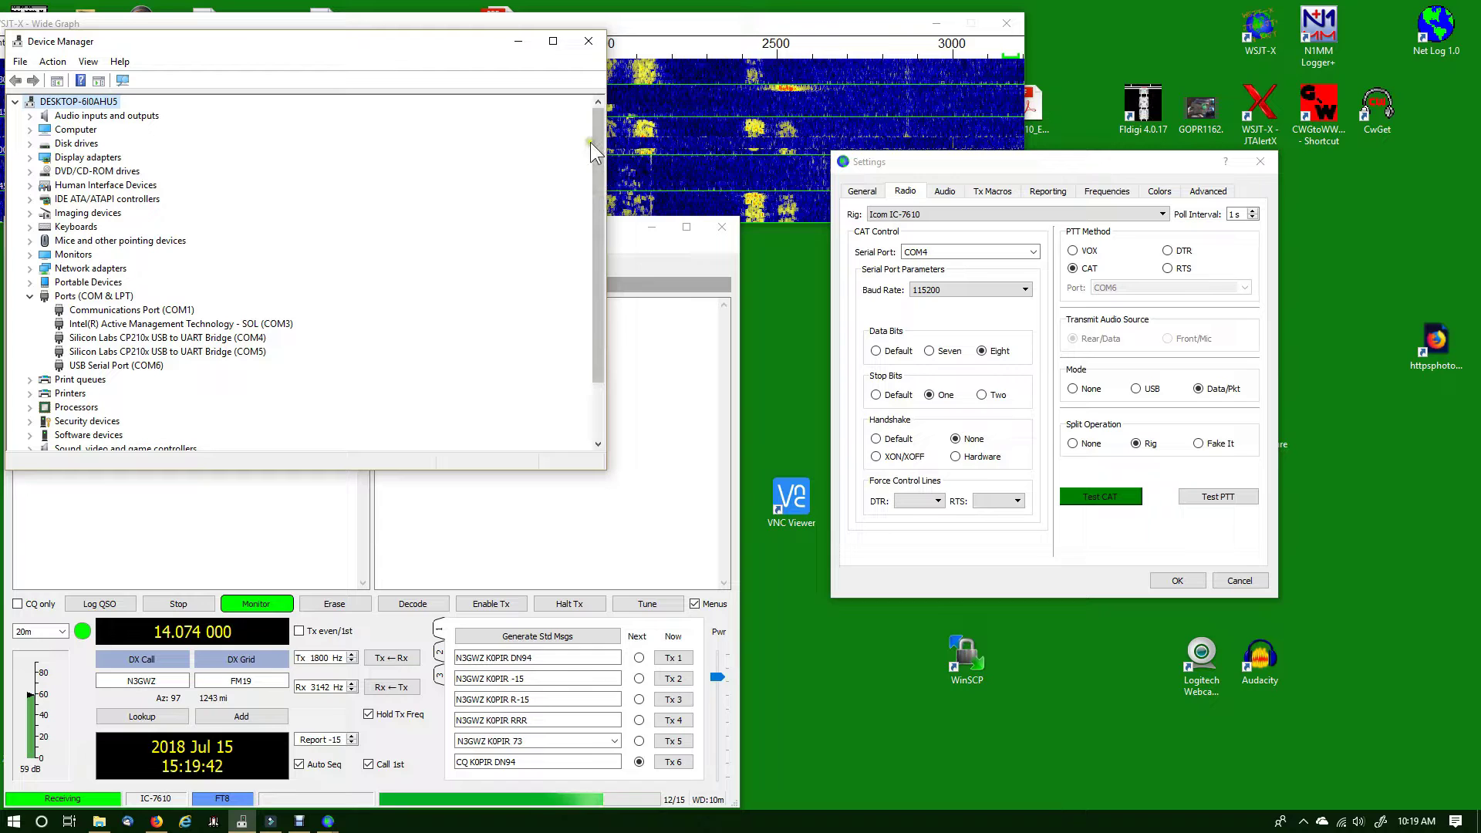
click(587, 43)
click(945, 192)
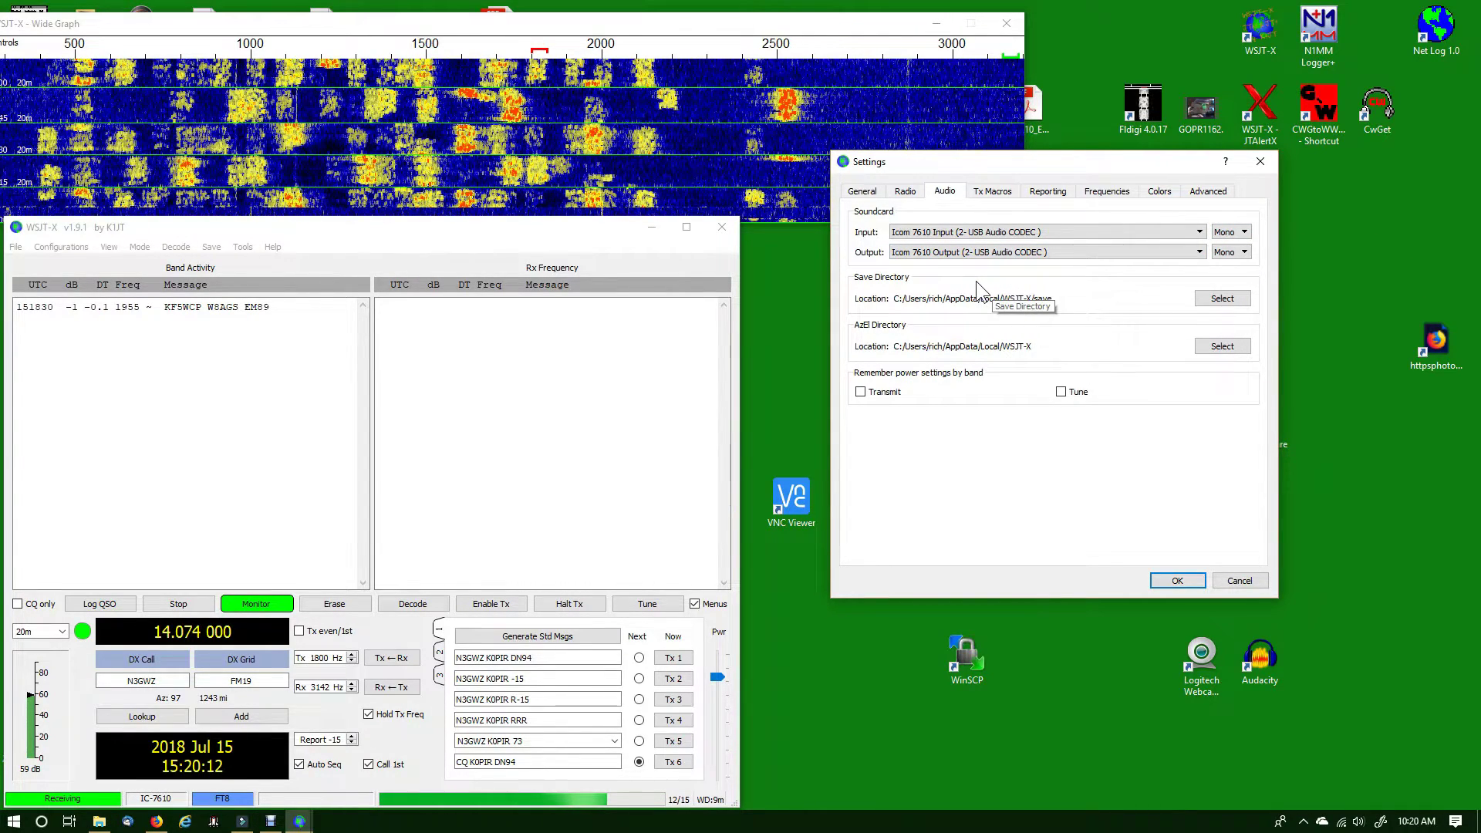
click(1243, 253)
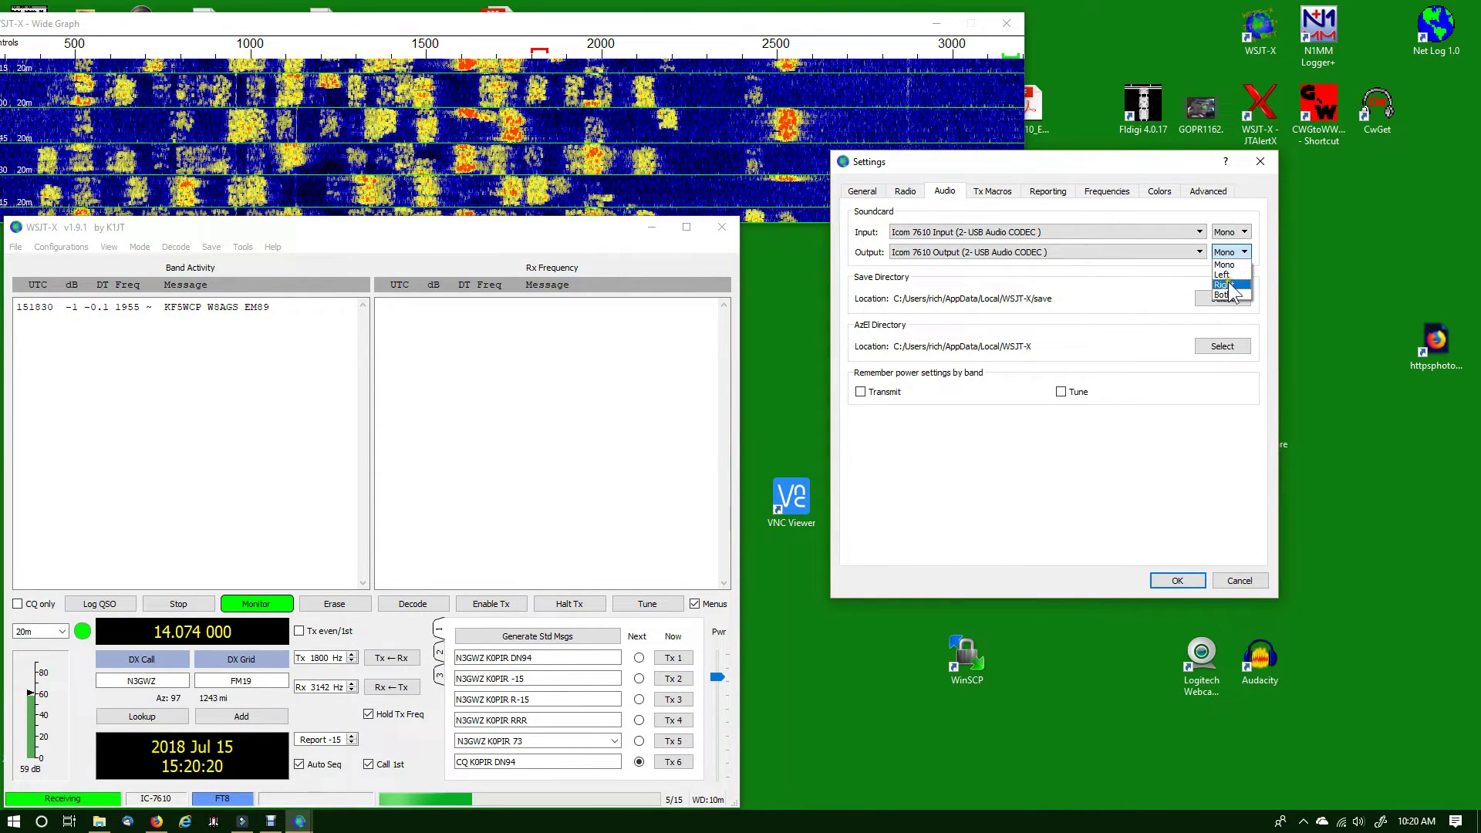
click(1144, 275)
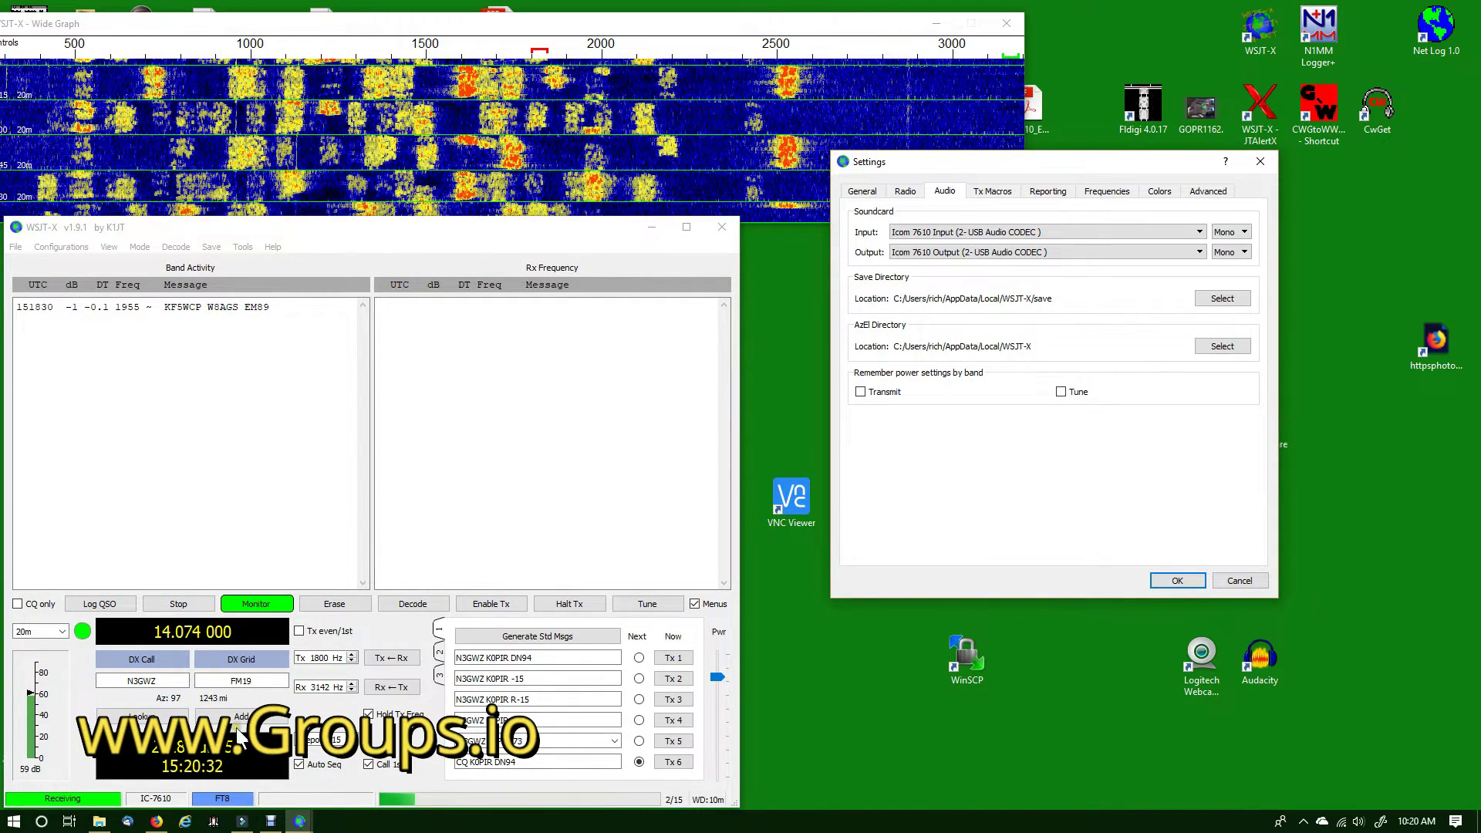
- Check in the Windows privacy settings that apps are allowed to access the microphone, and close the settings
click(14, 822)
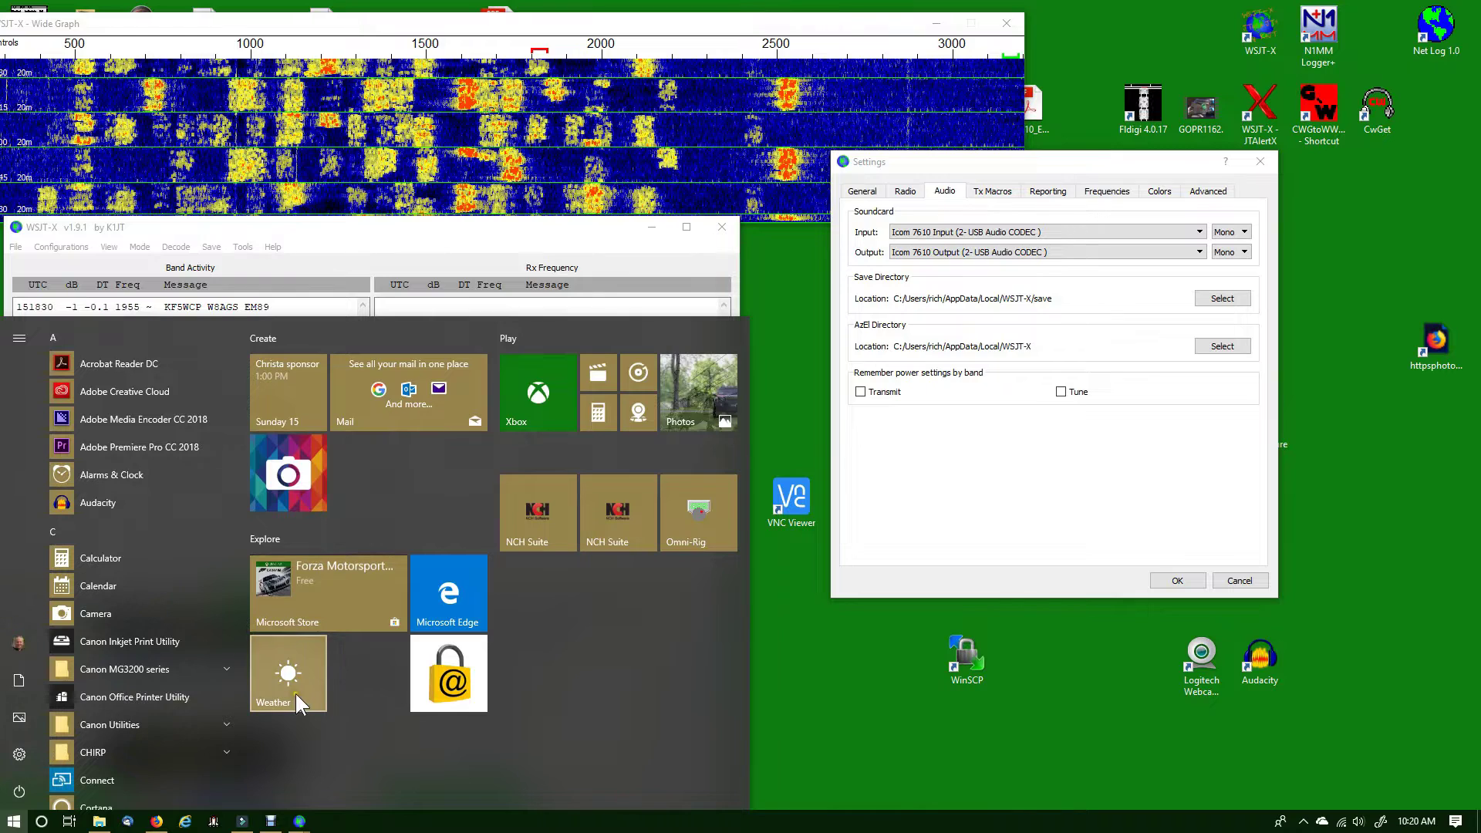
click(20, 753)
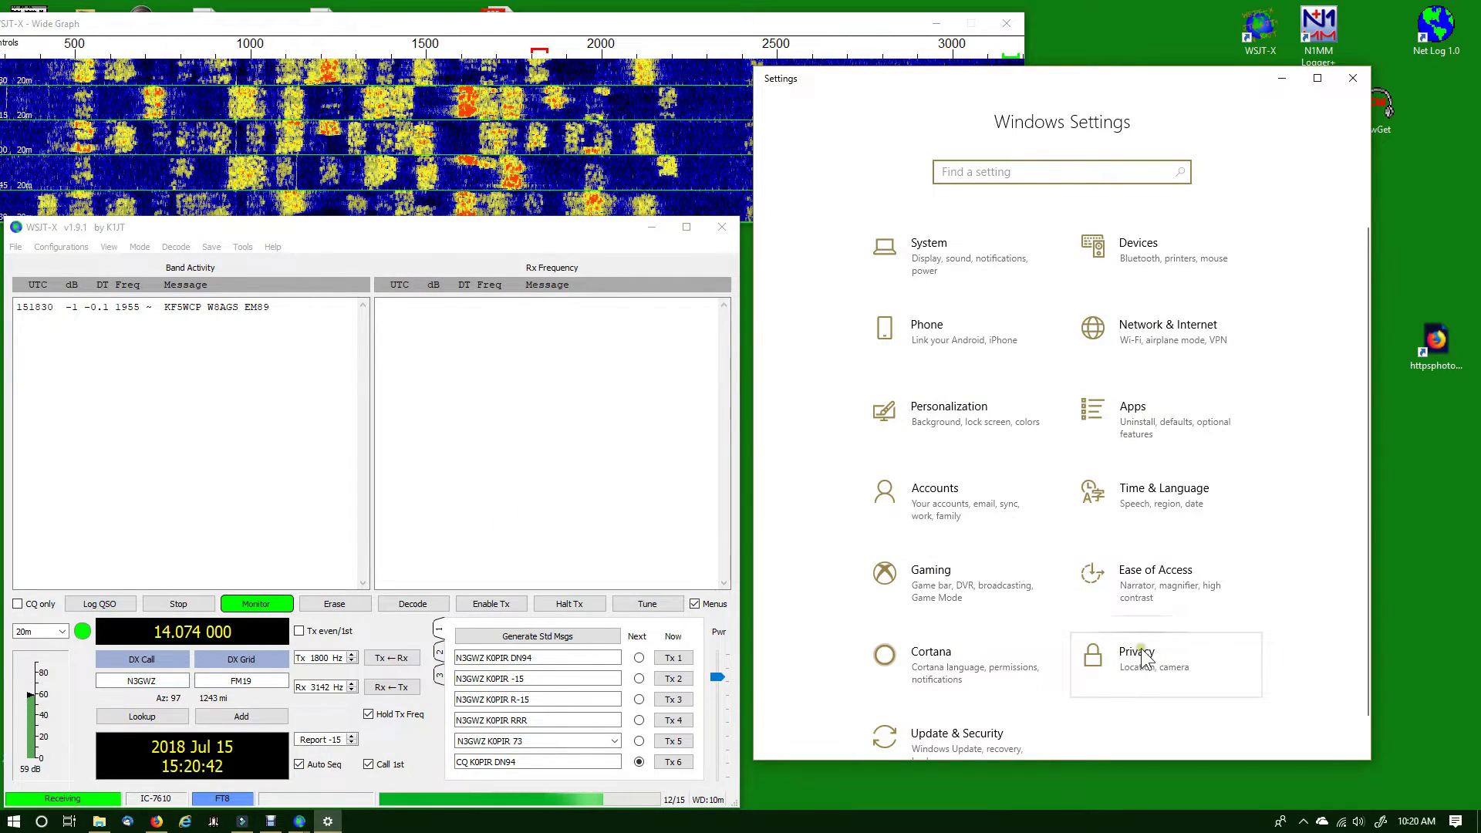
click(1142, 658)
click(865, 553)
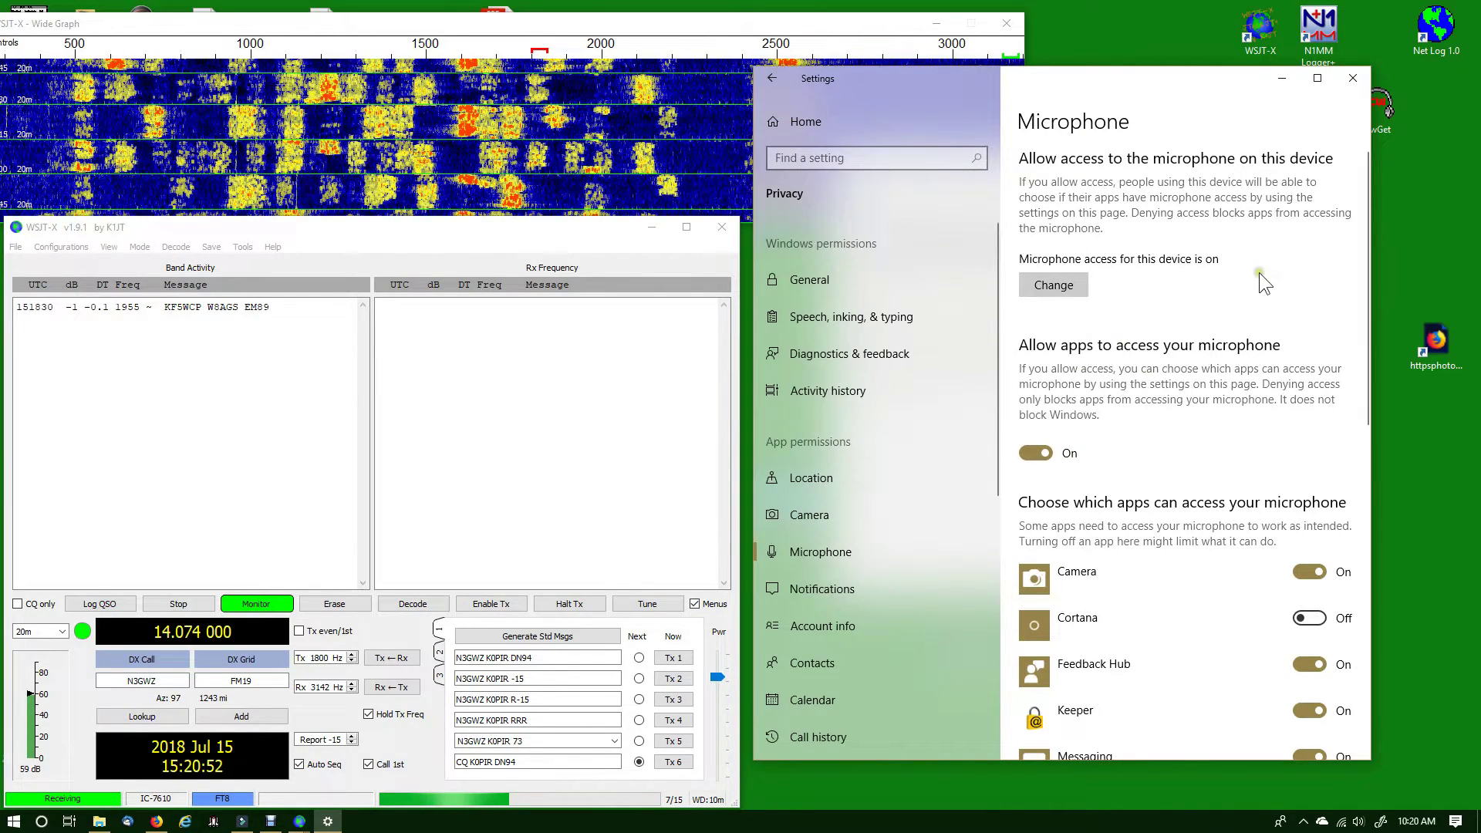
click(1351, 79)
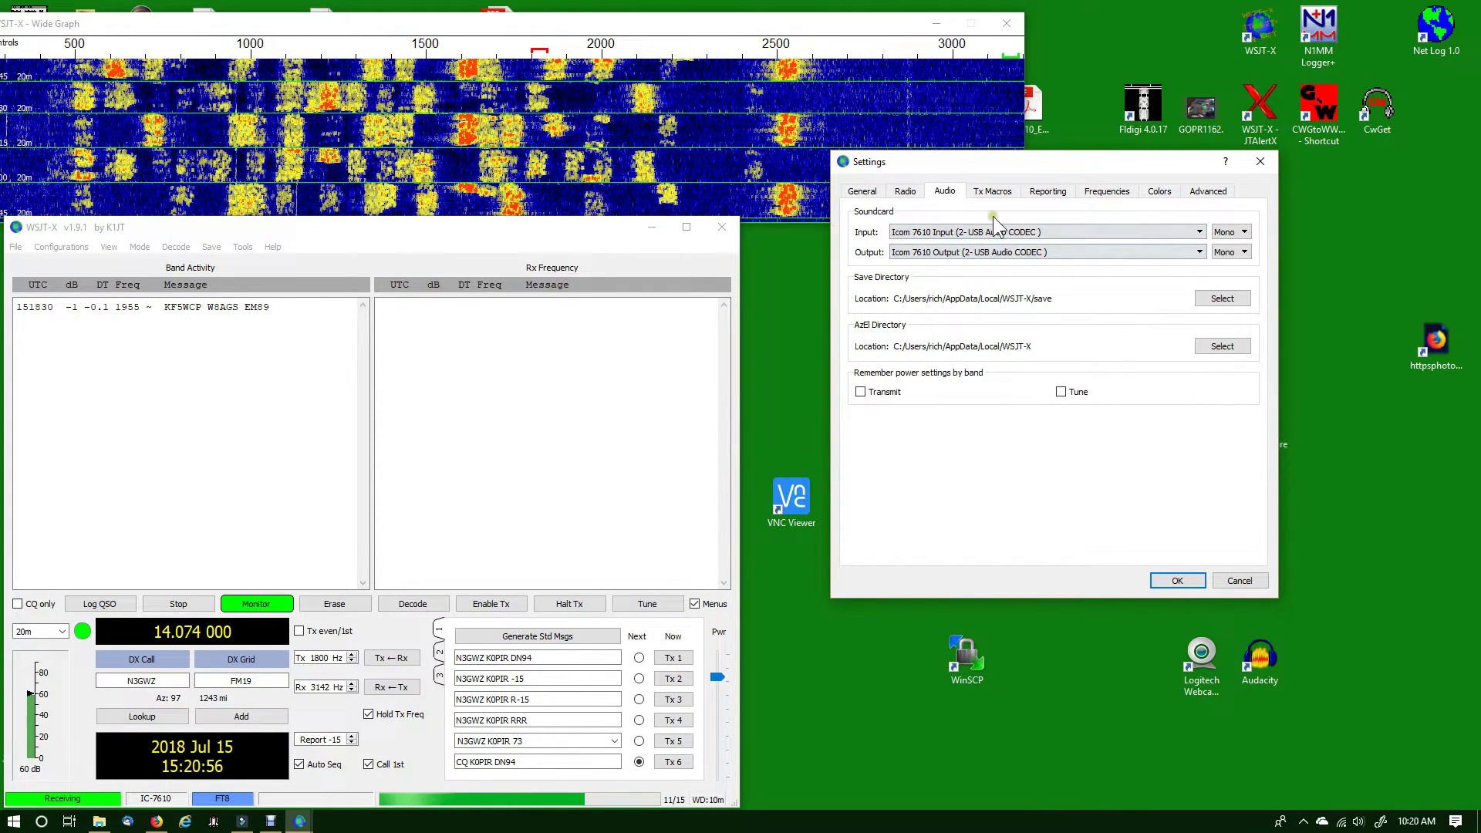
- Accept the WSJT-X audio settings, and test transmitting by turning Tune on and off
click(1177, 580)
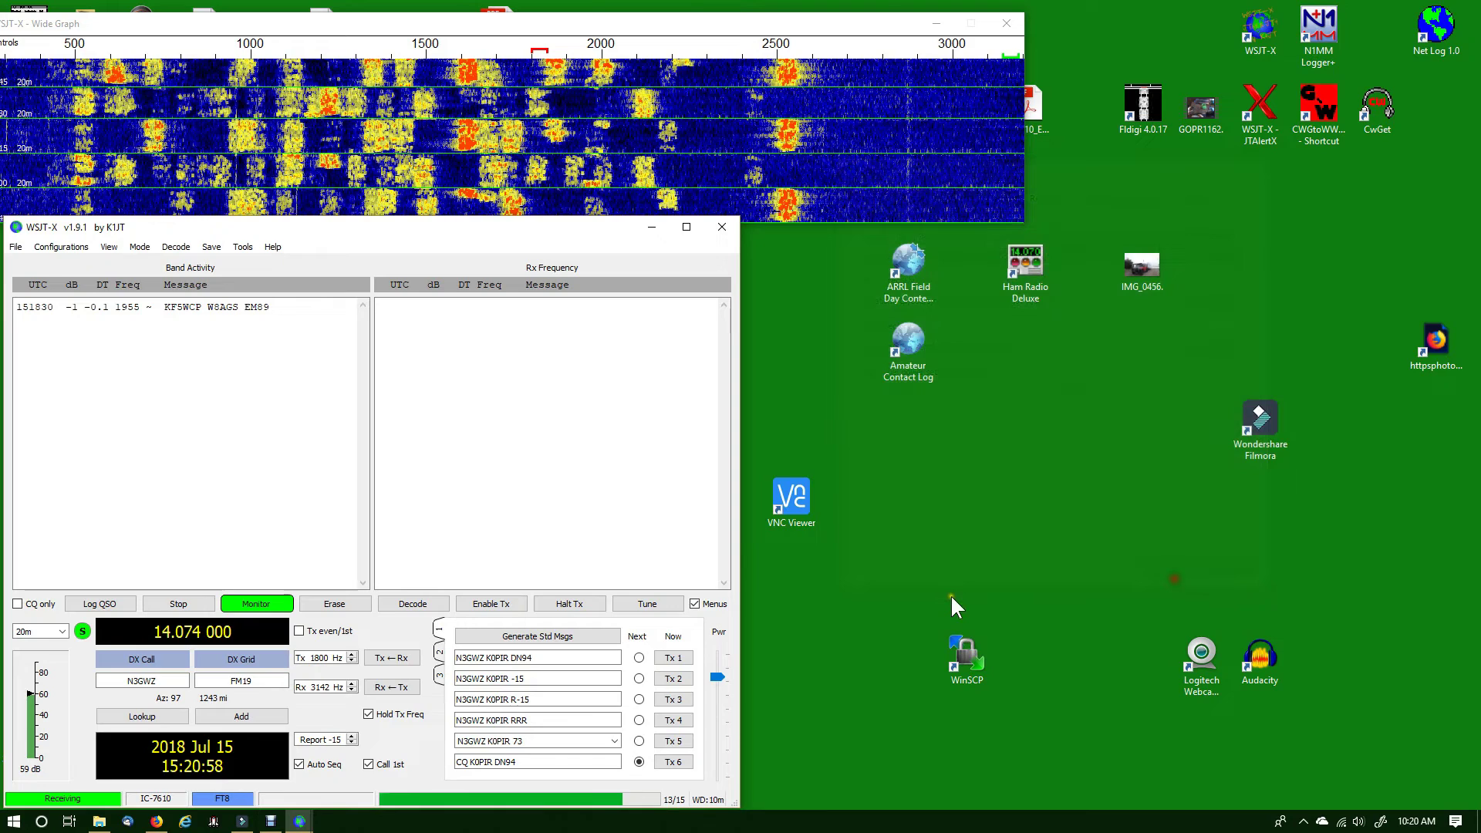
click(656, 606)
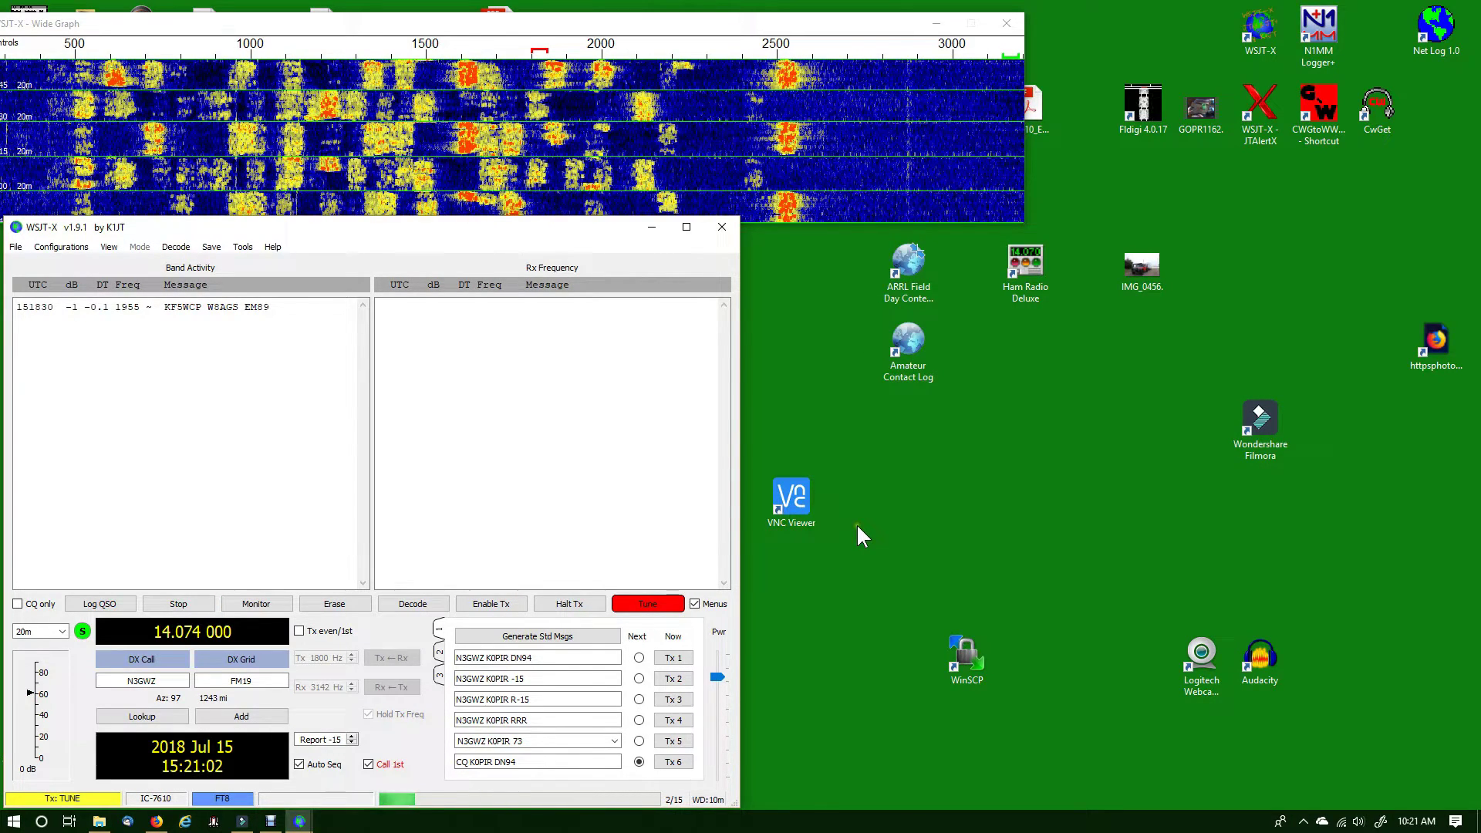
click(650, 599)
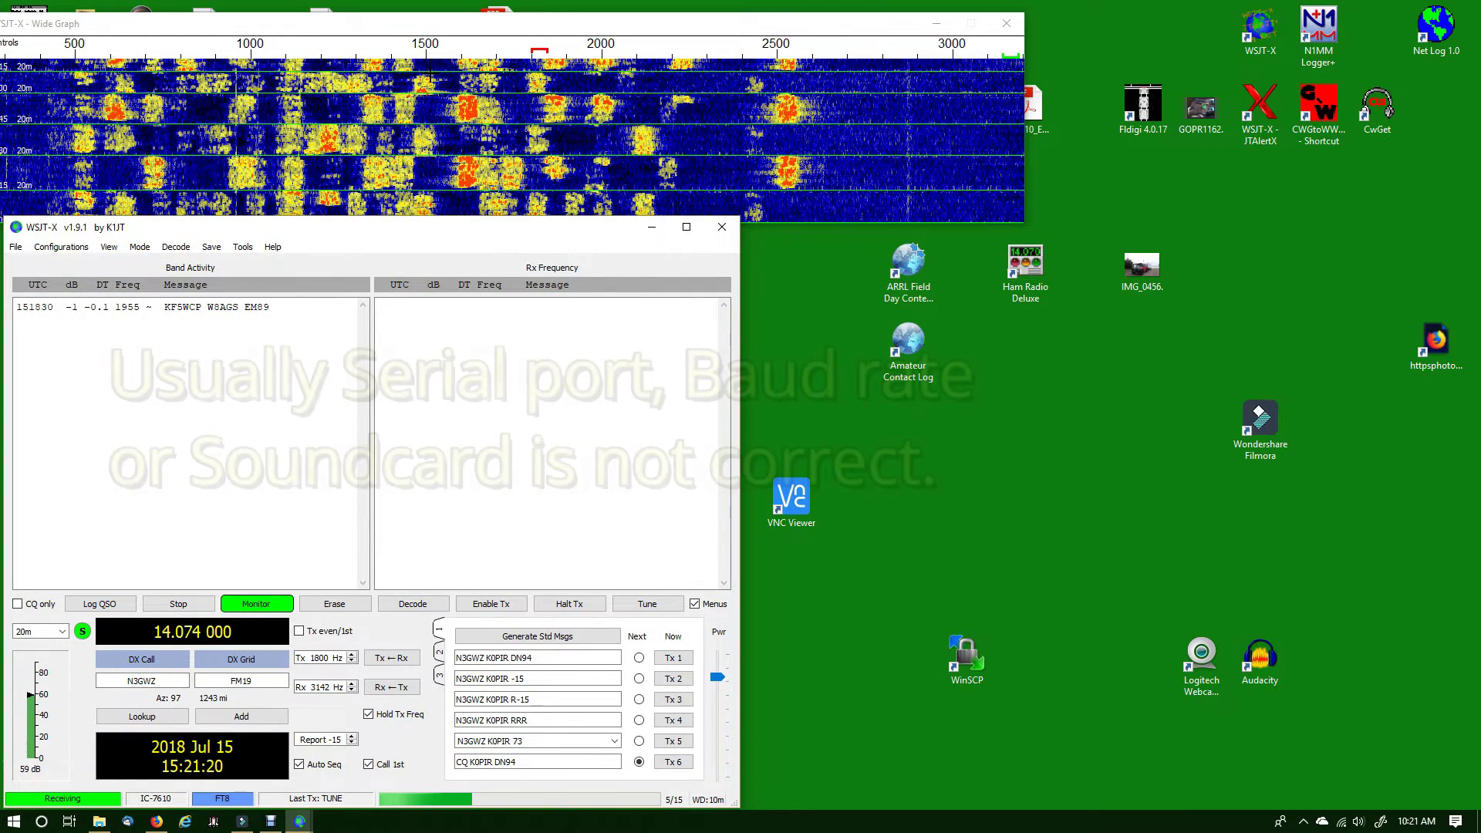
- Move the Wide Graph and the main WSJT-X window fully into view, one above the other
drag(456, 23, 530, 12)
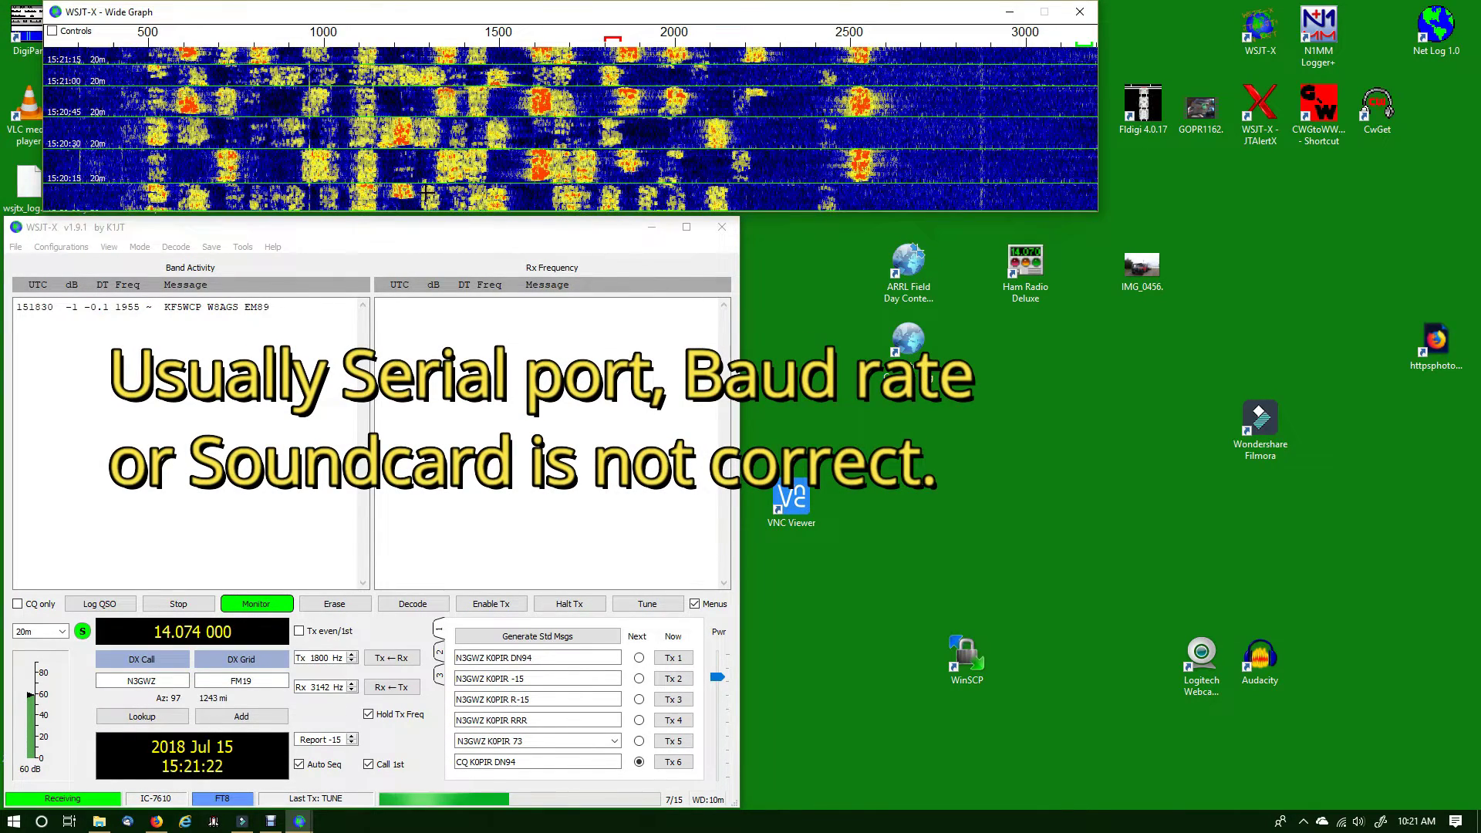
drag(449, 232, 488, 229)
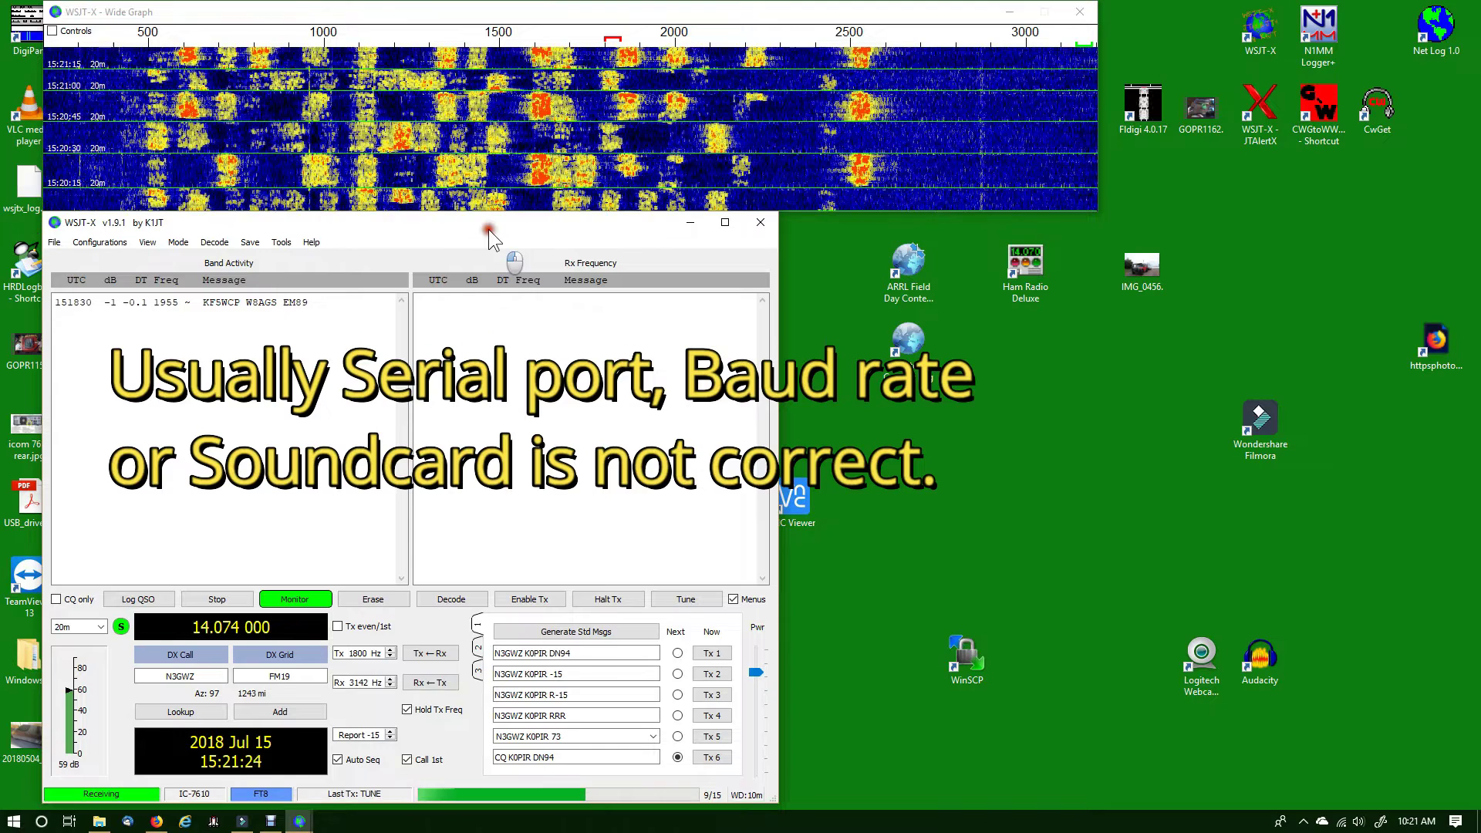
- Open the Sound control panel from the Windows sound settings, and review the playback and recording devices
right_click(1360, 824)
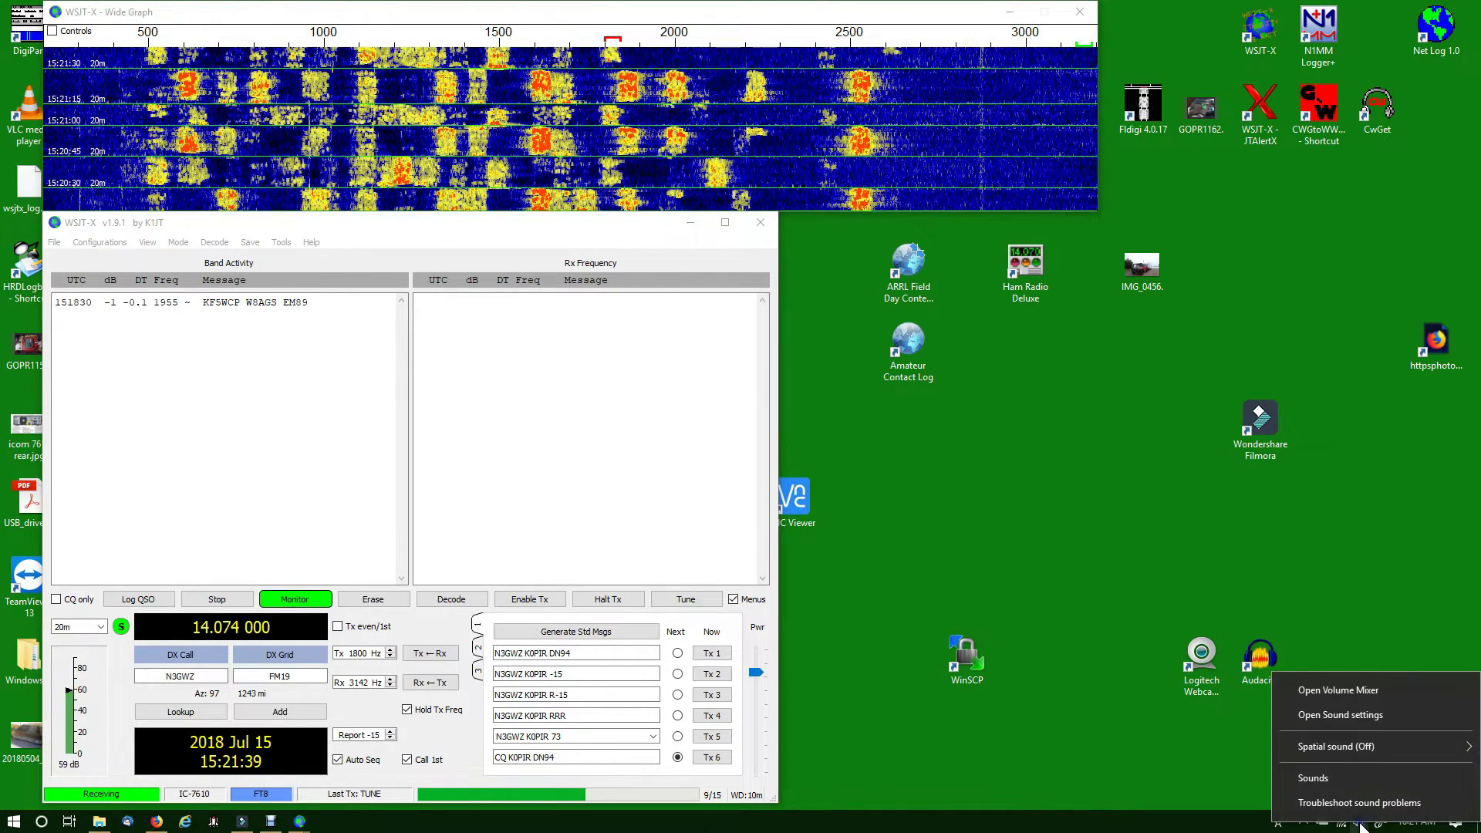
click(1337, 716)
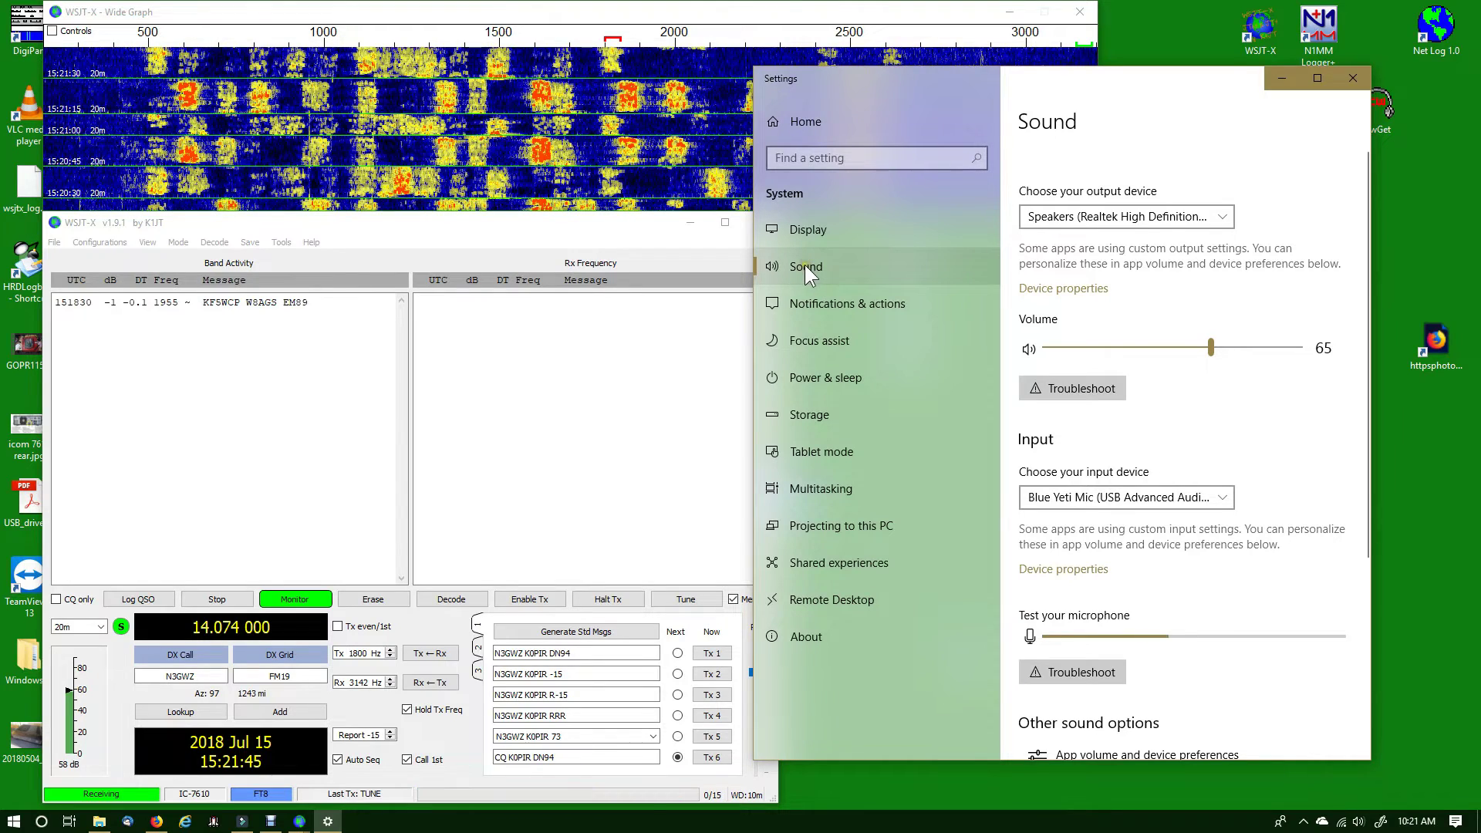
scroll(1100, 282, down, 3)
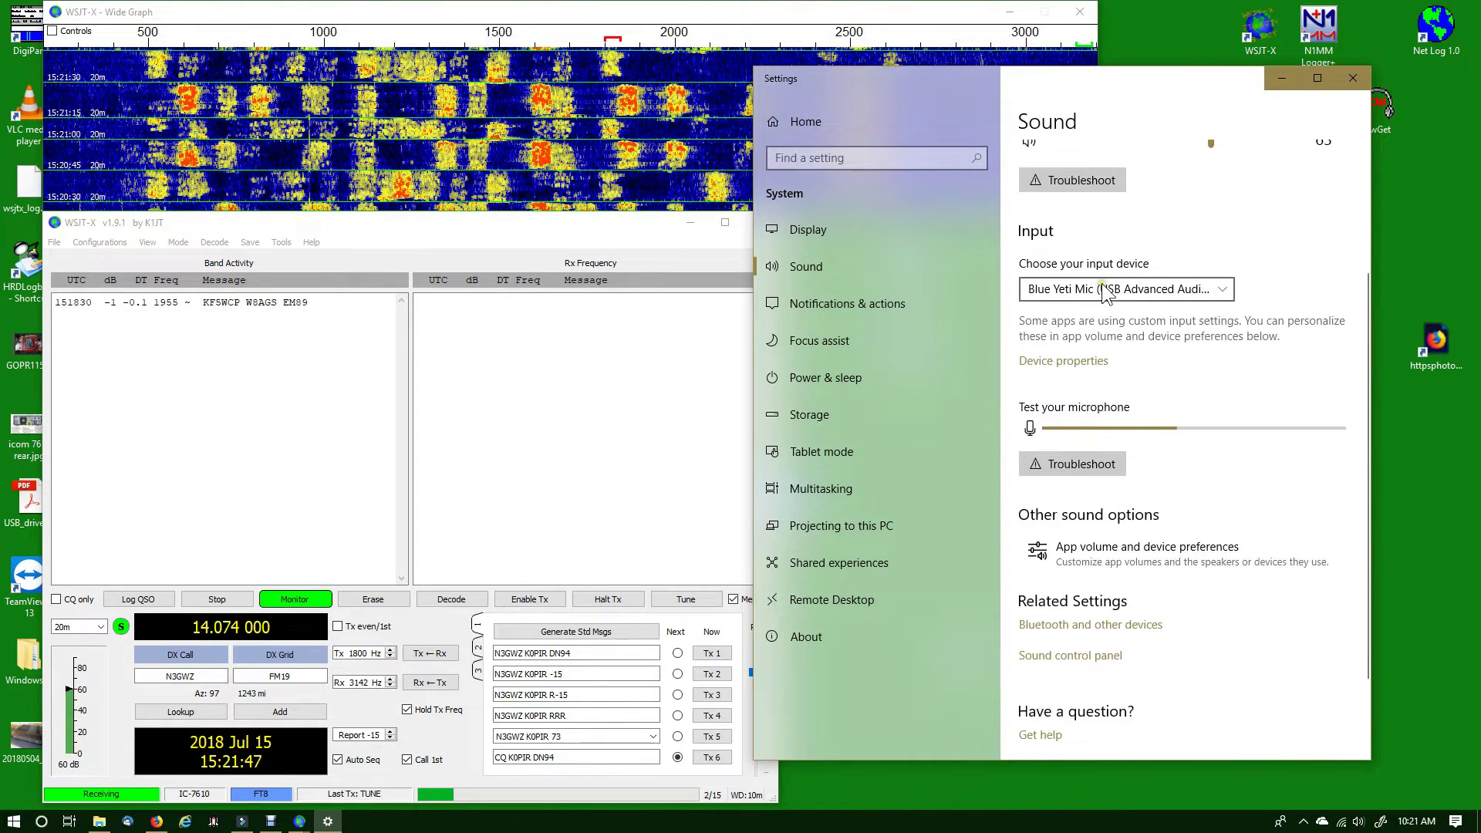
click(1090, 661)
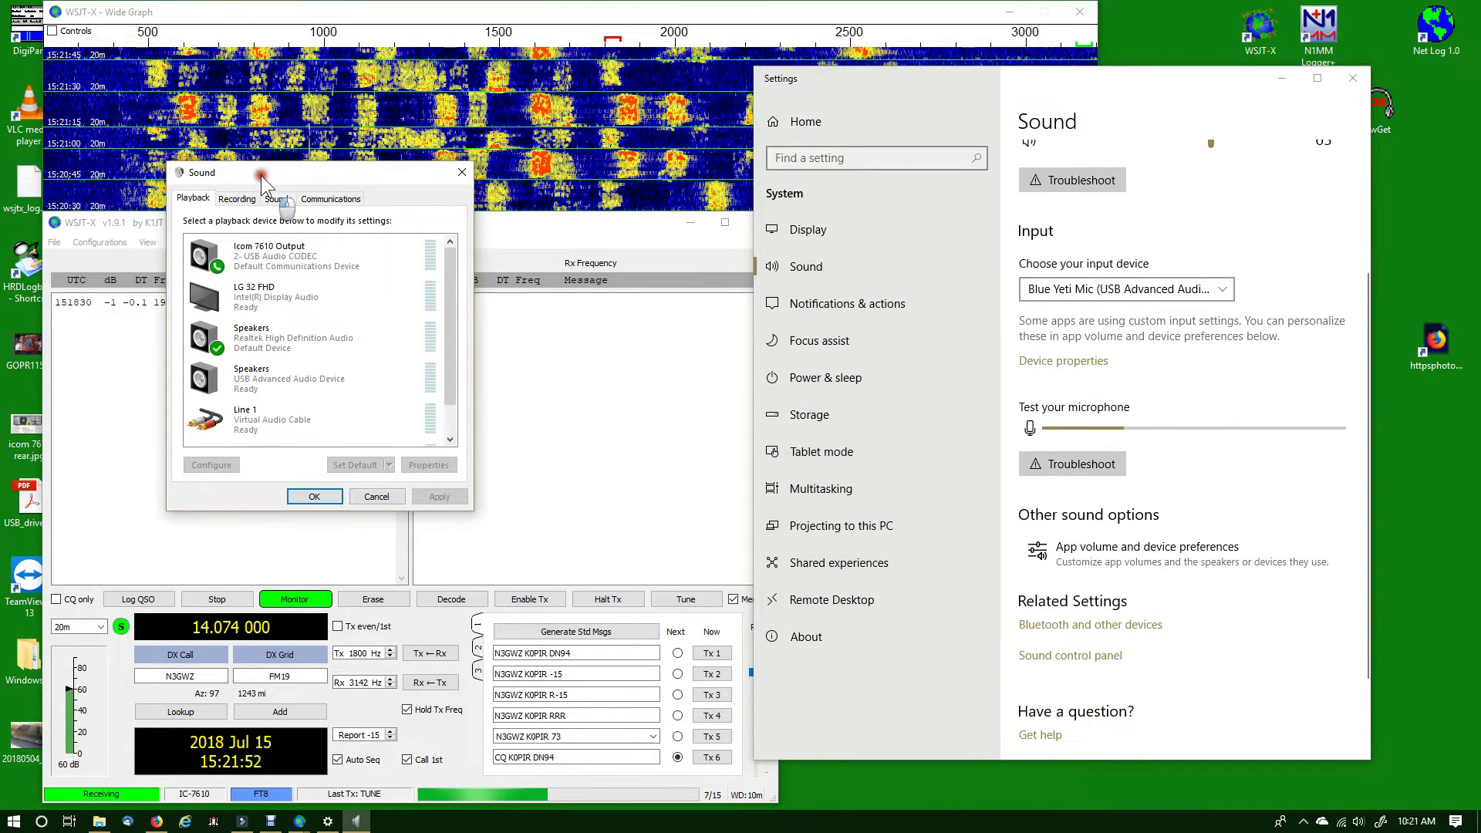
drag(260, 175, 890, 184)
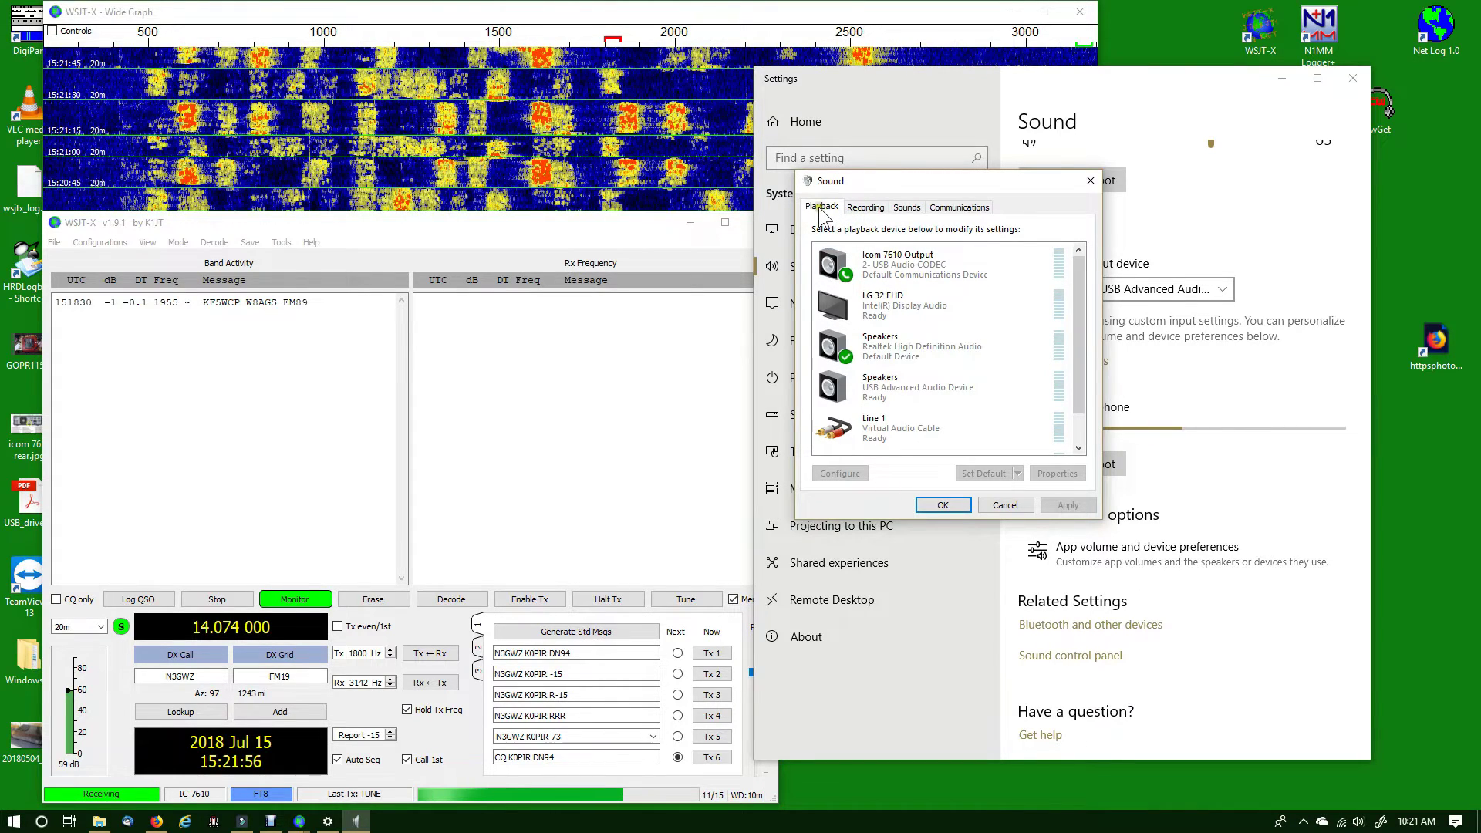
click(866, 208)
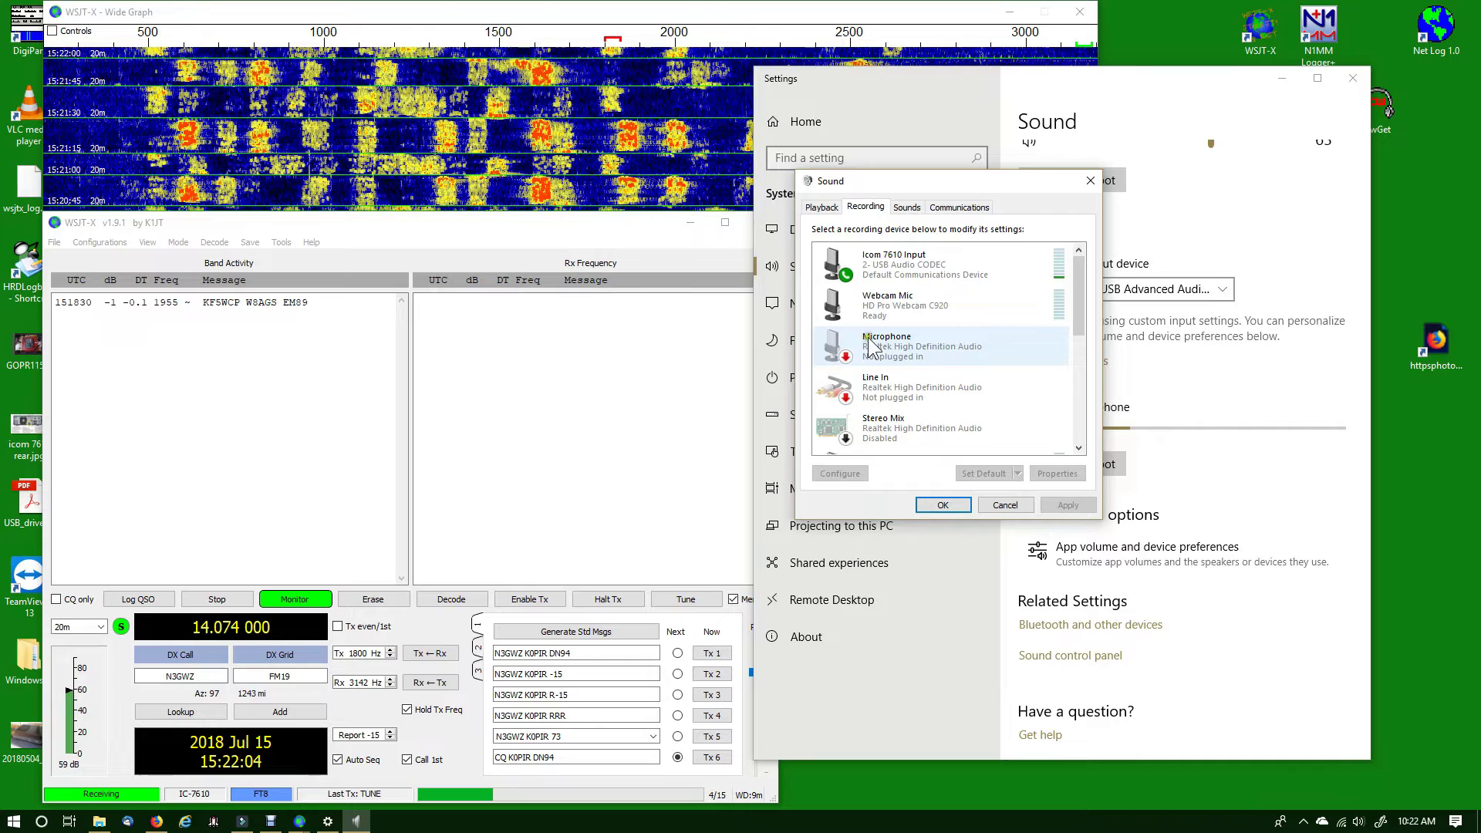
- Set the microphone level of the Icom 7610 Input recording device to 24
double_click(896, 265)
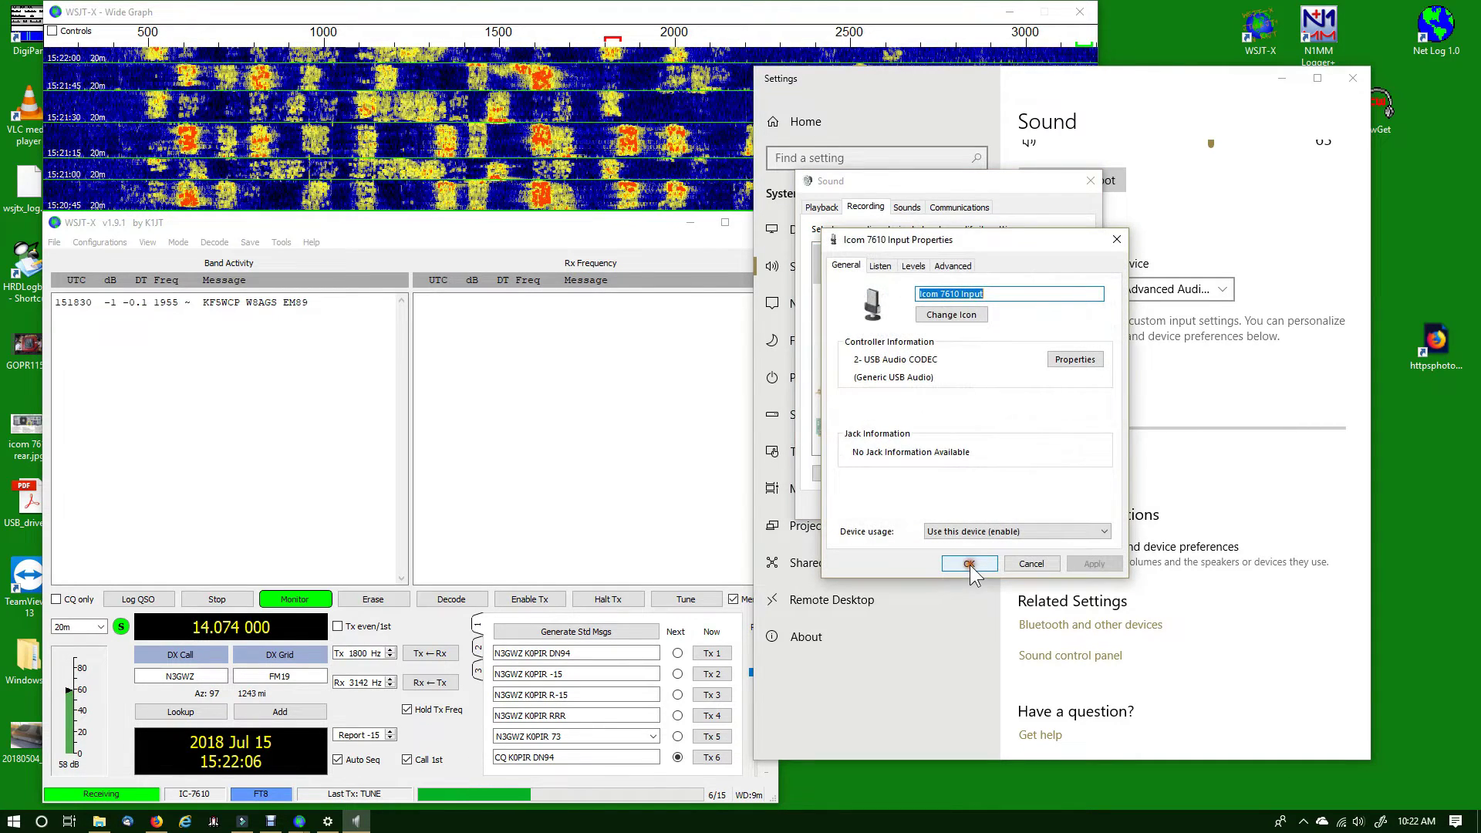
click(879, 267)
click(903, 266)
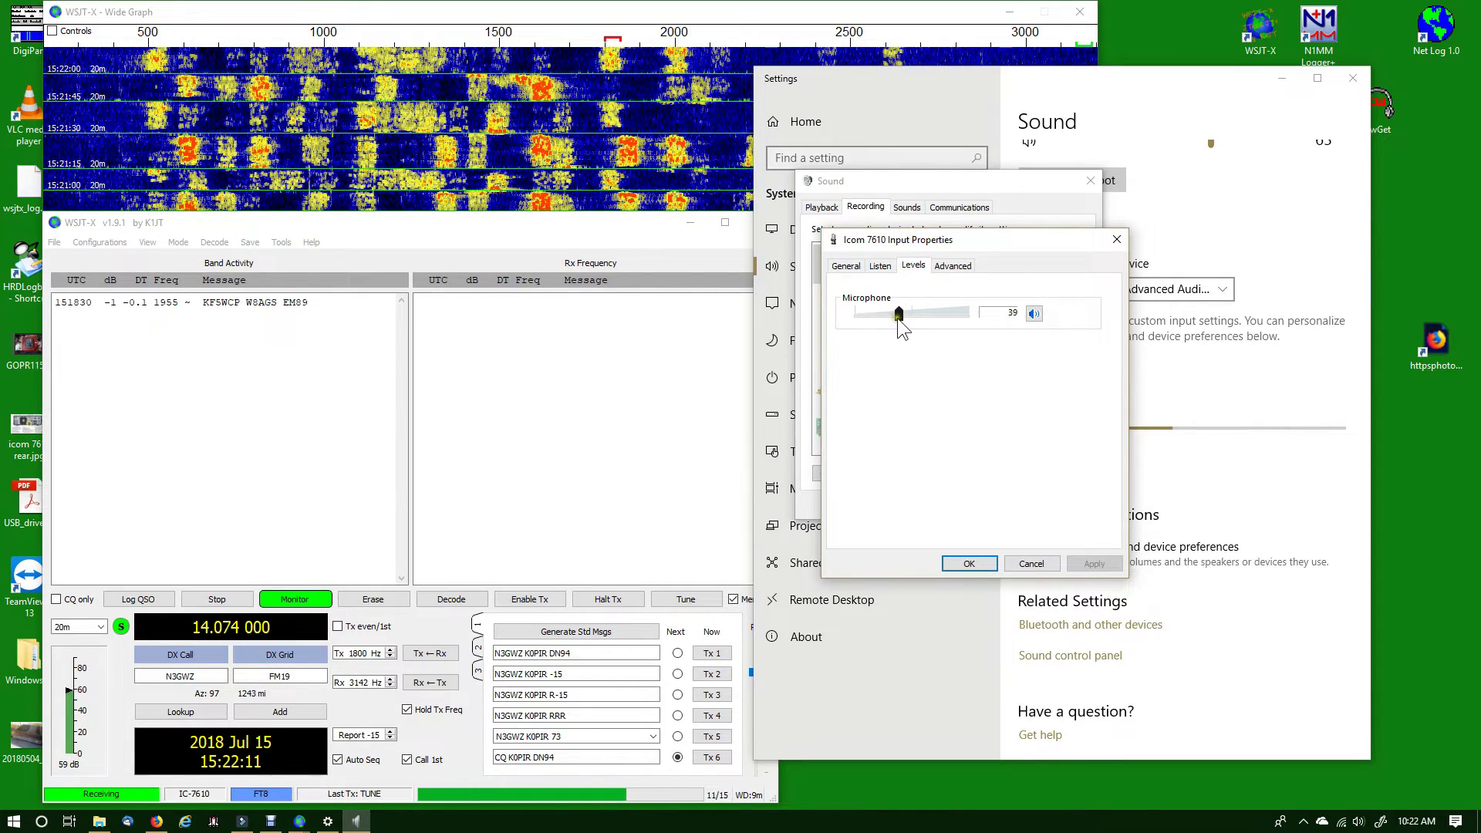
drag(899, 312, 889, 312)
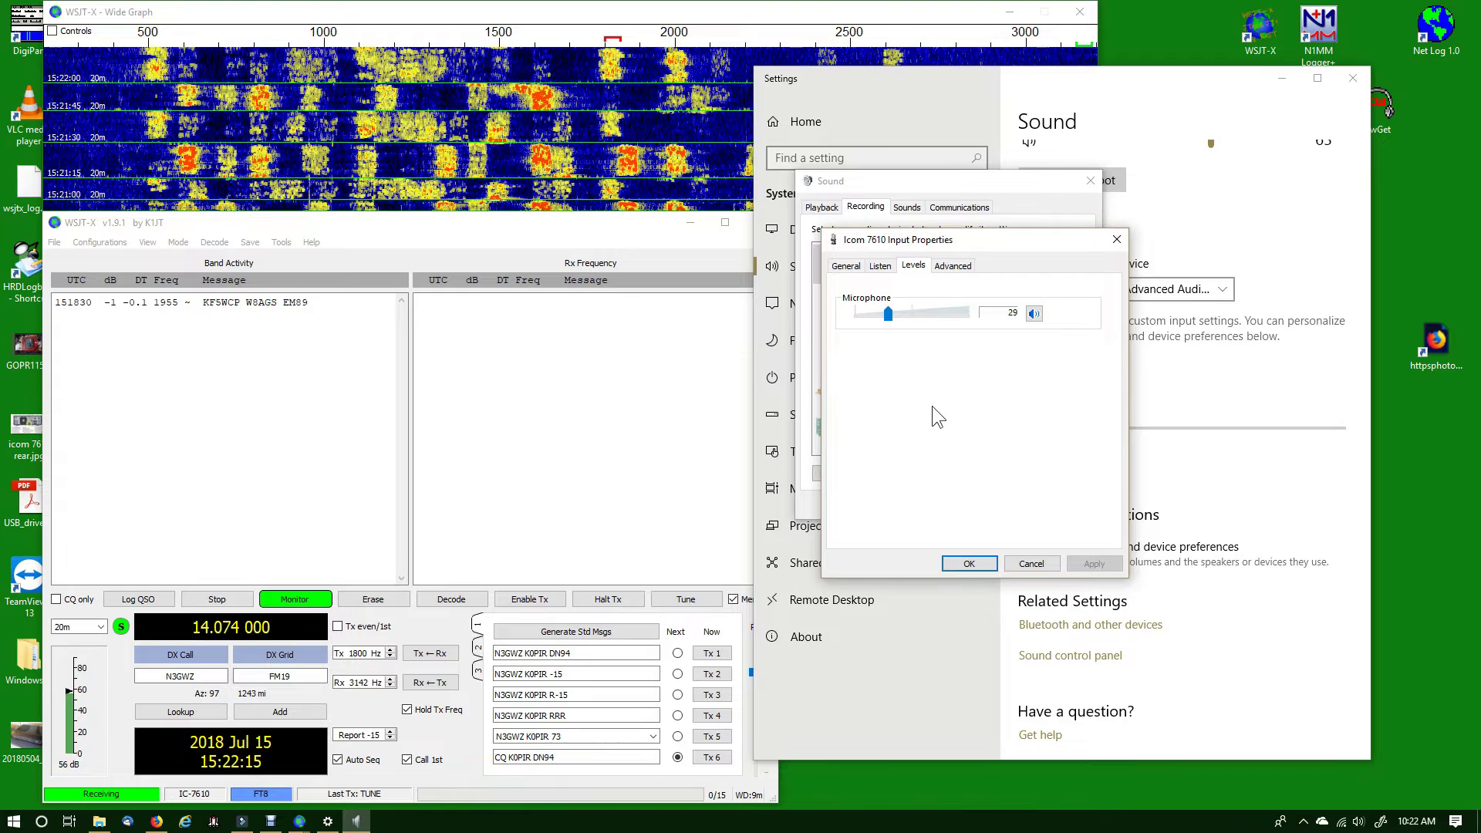
click(885, 320)
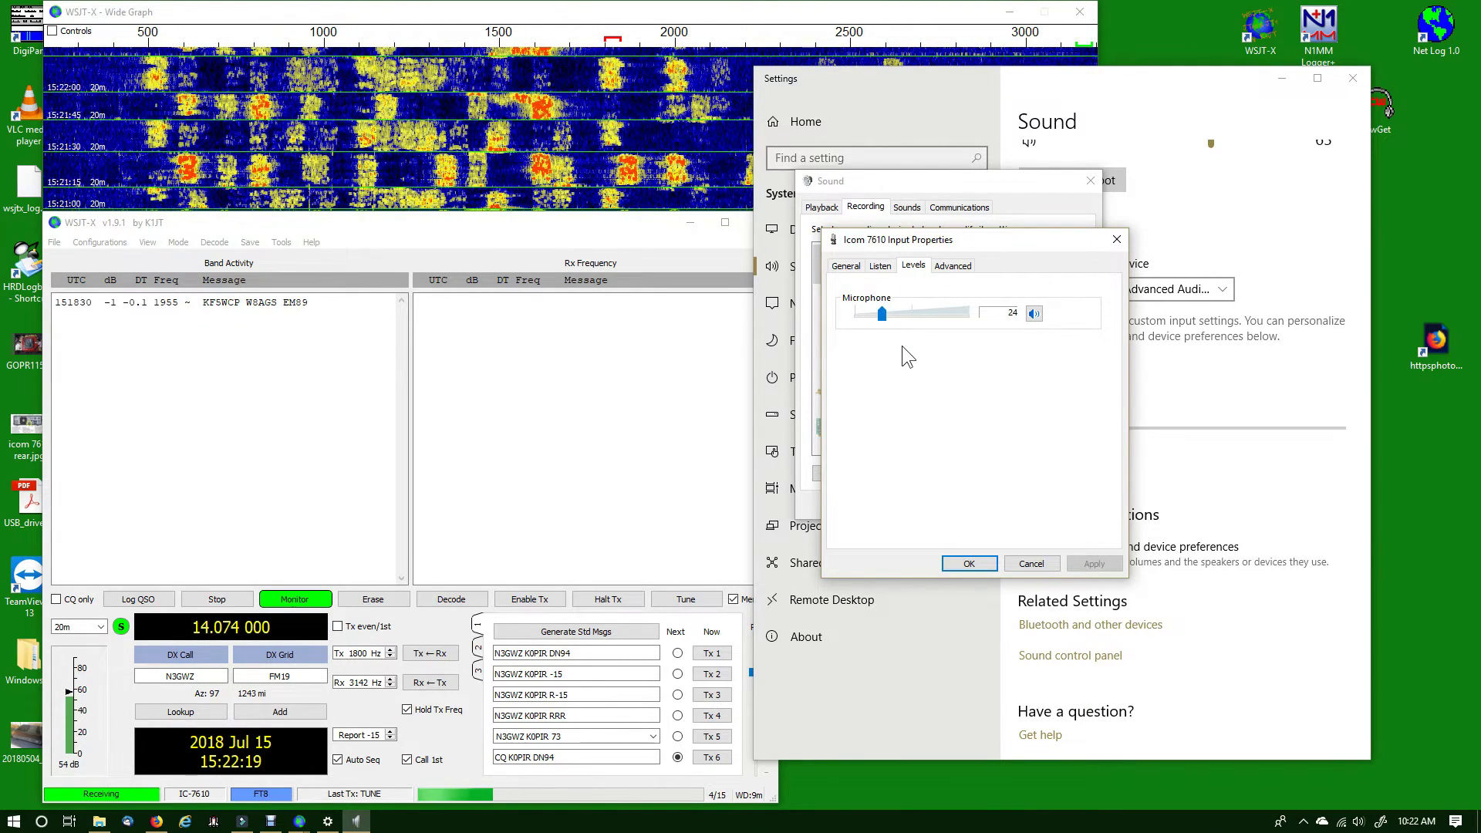
click(968, 562)
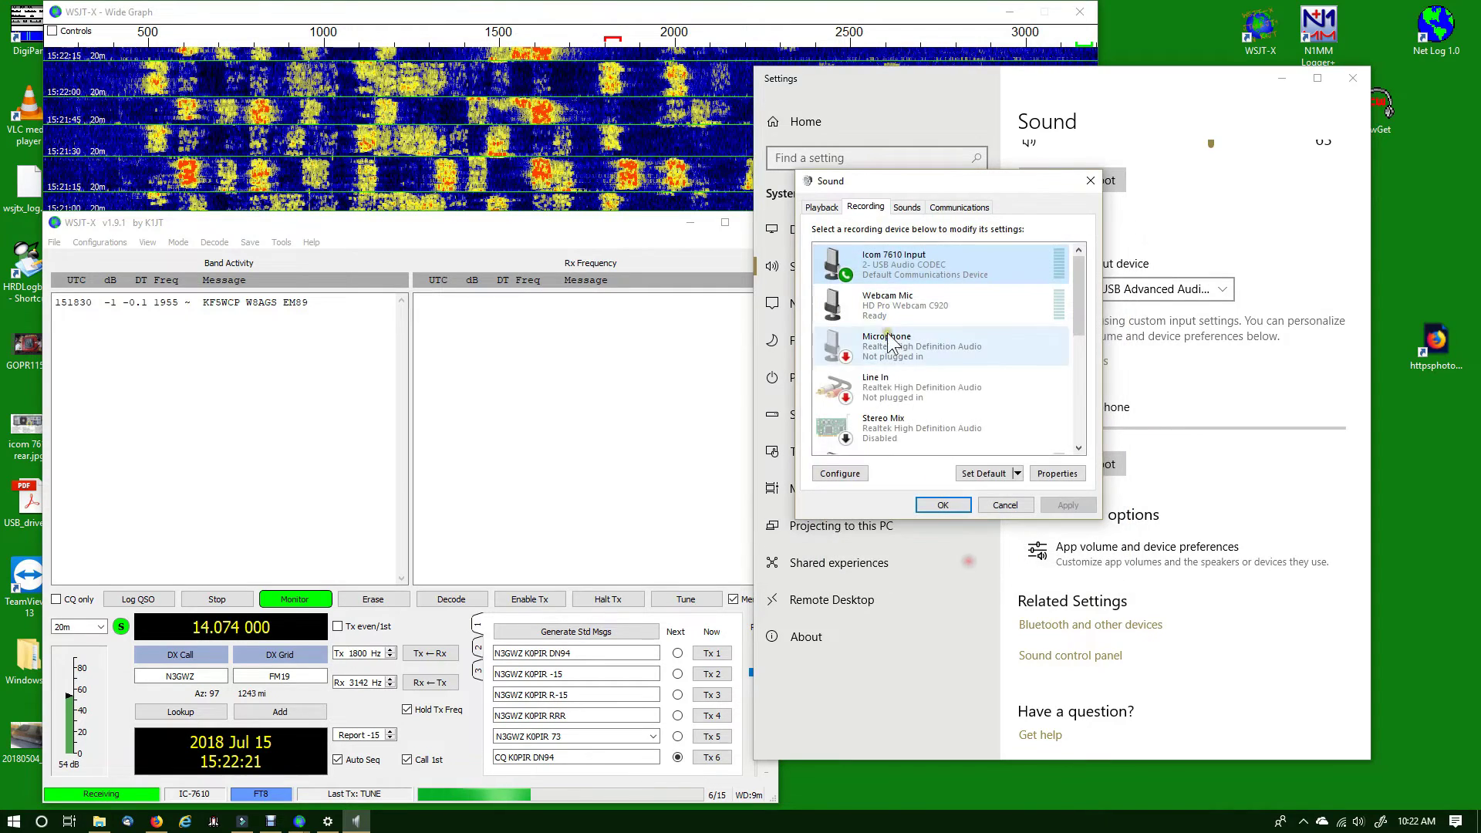